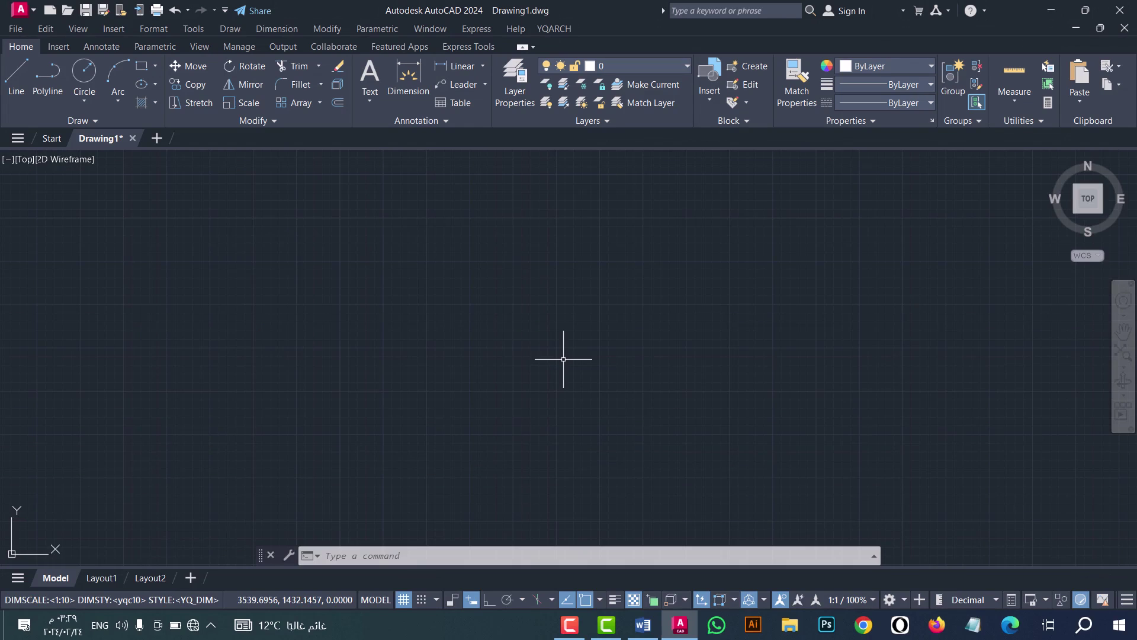
Run the YQArch units setup and keep cm as the drawing units
text(yq)
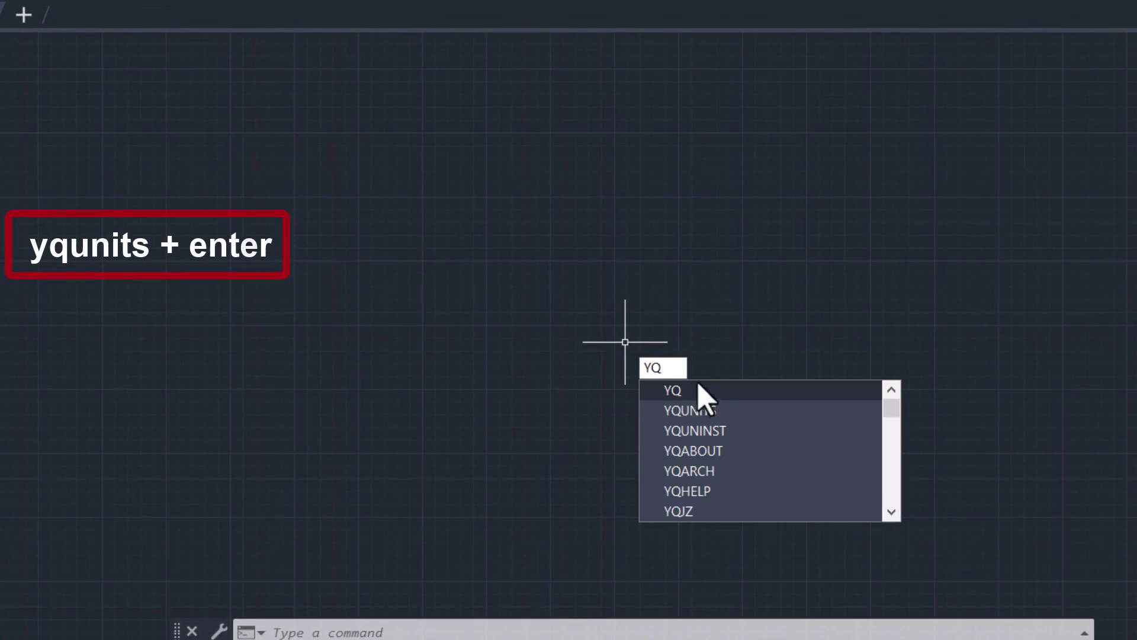
click(719, 410)
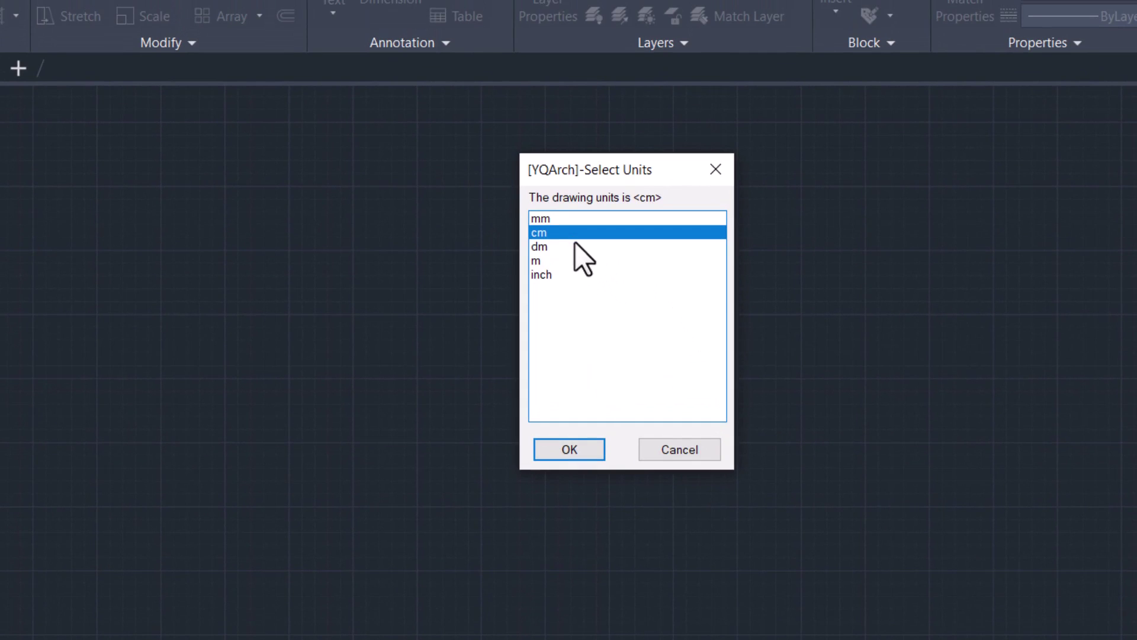
click(589, 455)
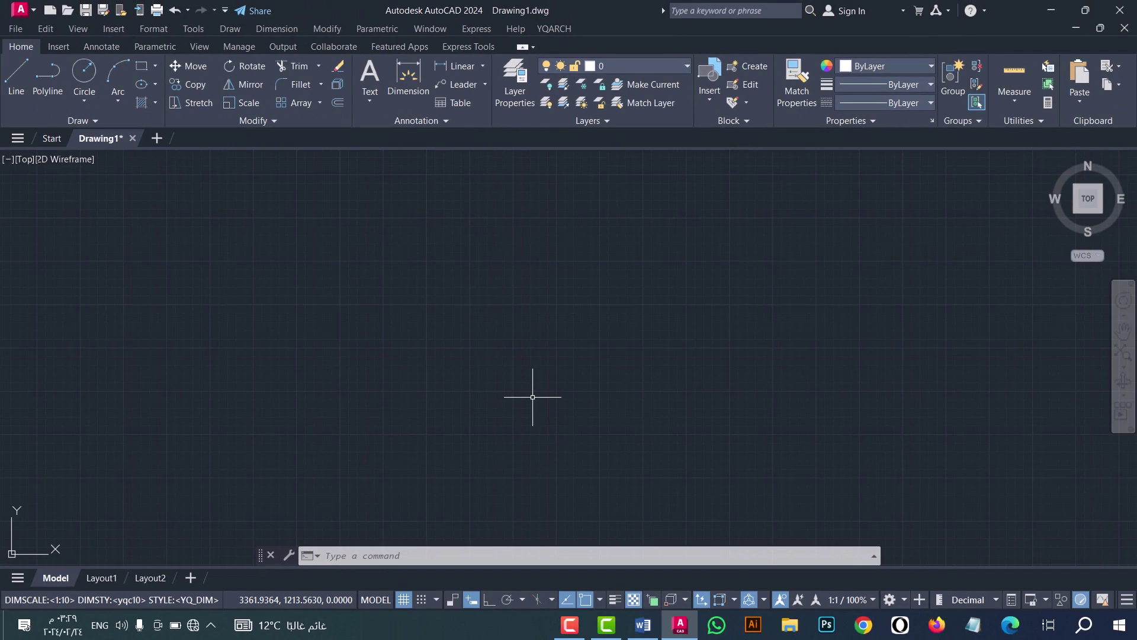
Place a ZXW grid with breadths 500 200 500 and depths 350 500 400
text(ZXW)
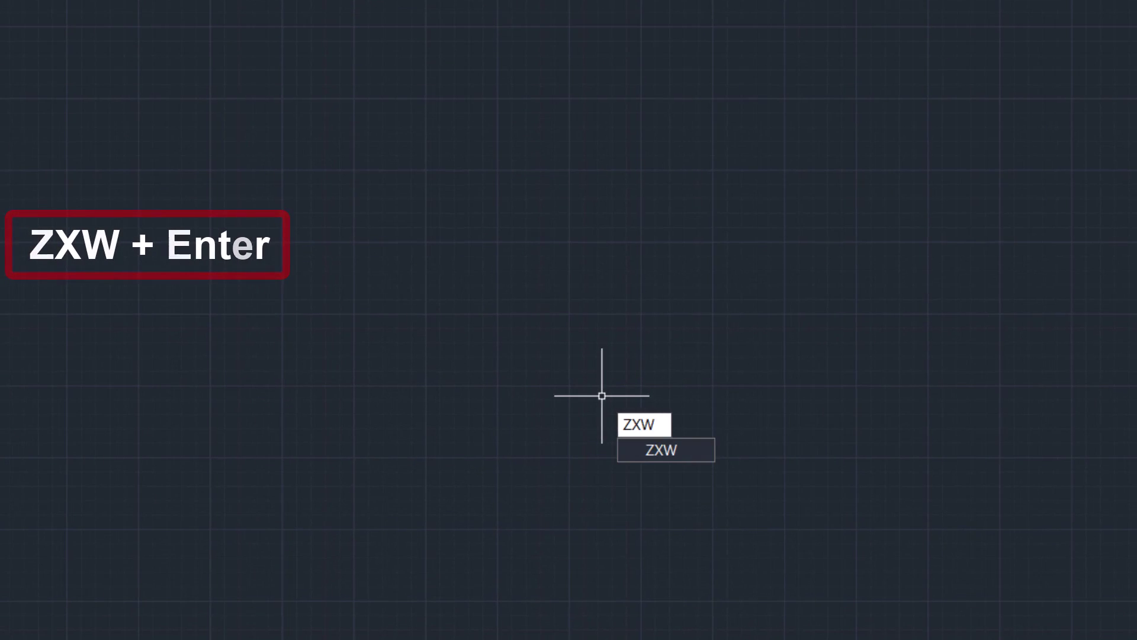
key(Return)
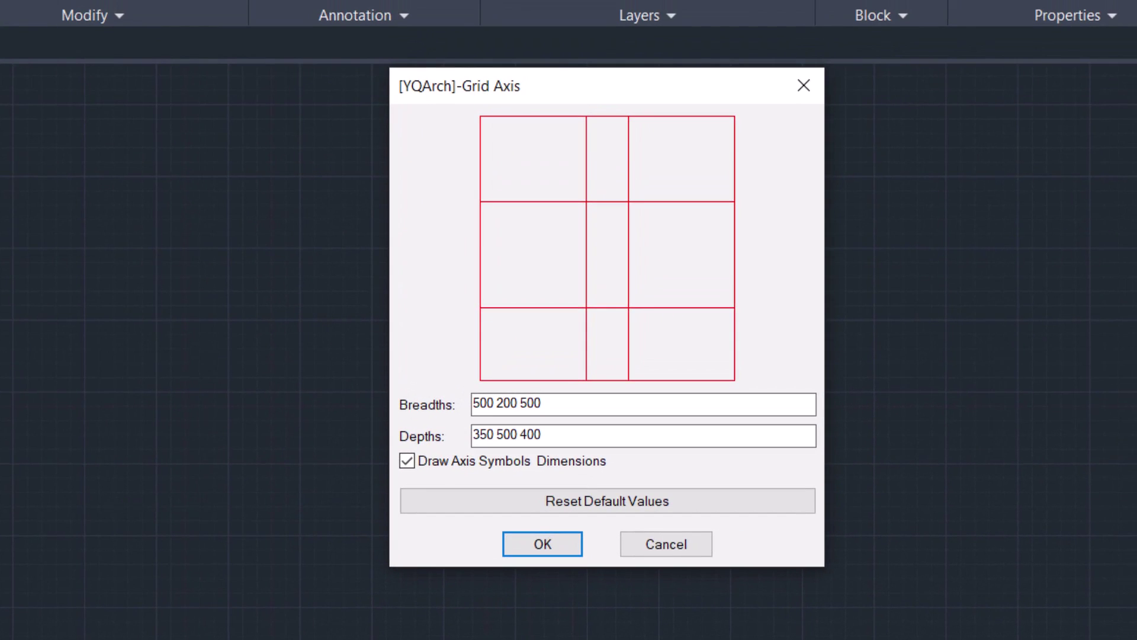
drag(558, 403, 476, 403)
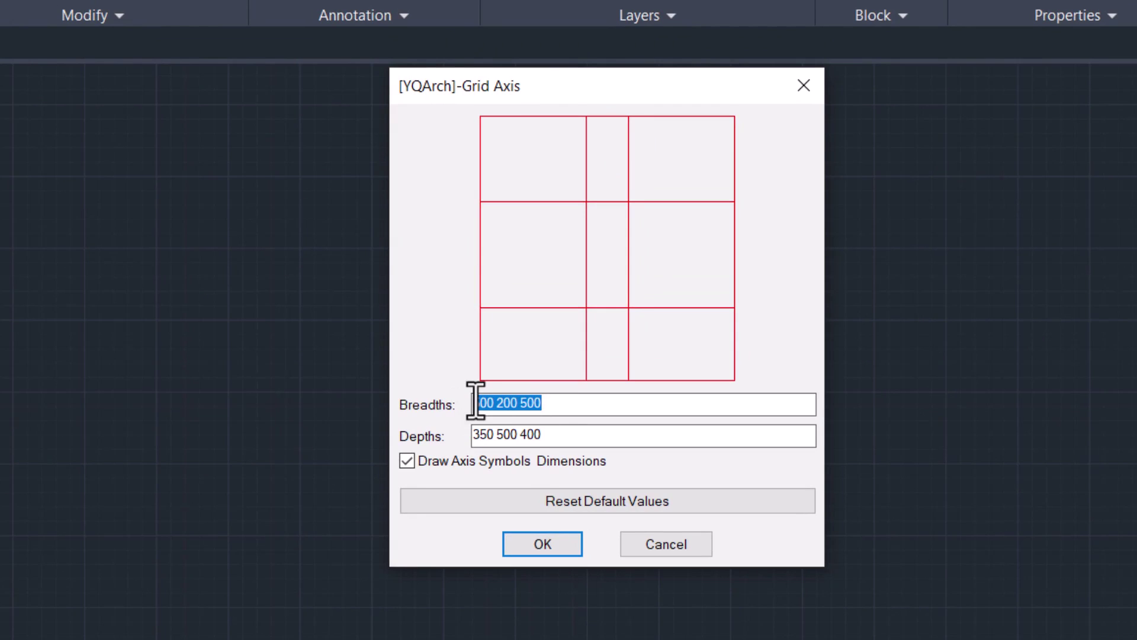
drag(553, 433, 468, 456)
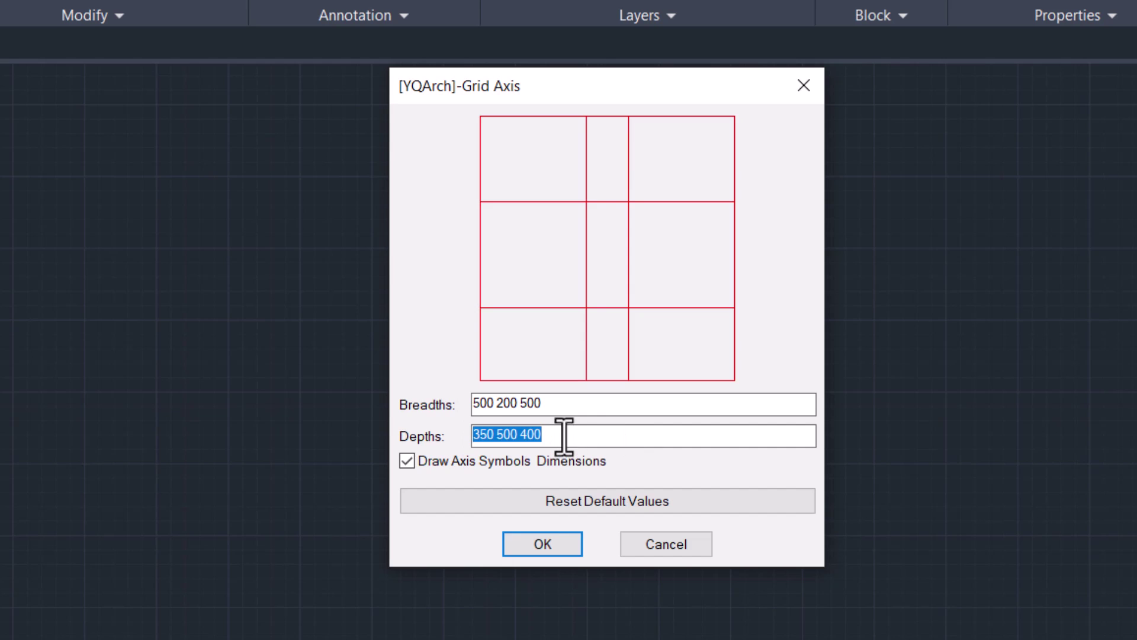
click(542, 543)
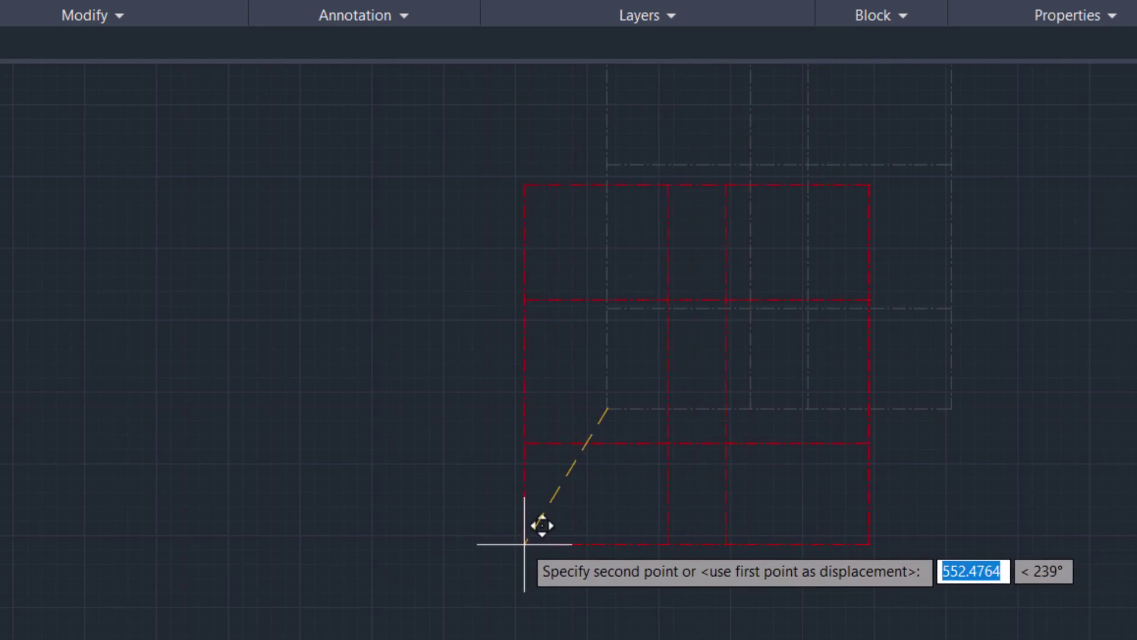
click(422, 568)
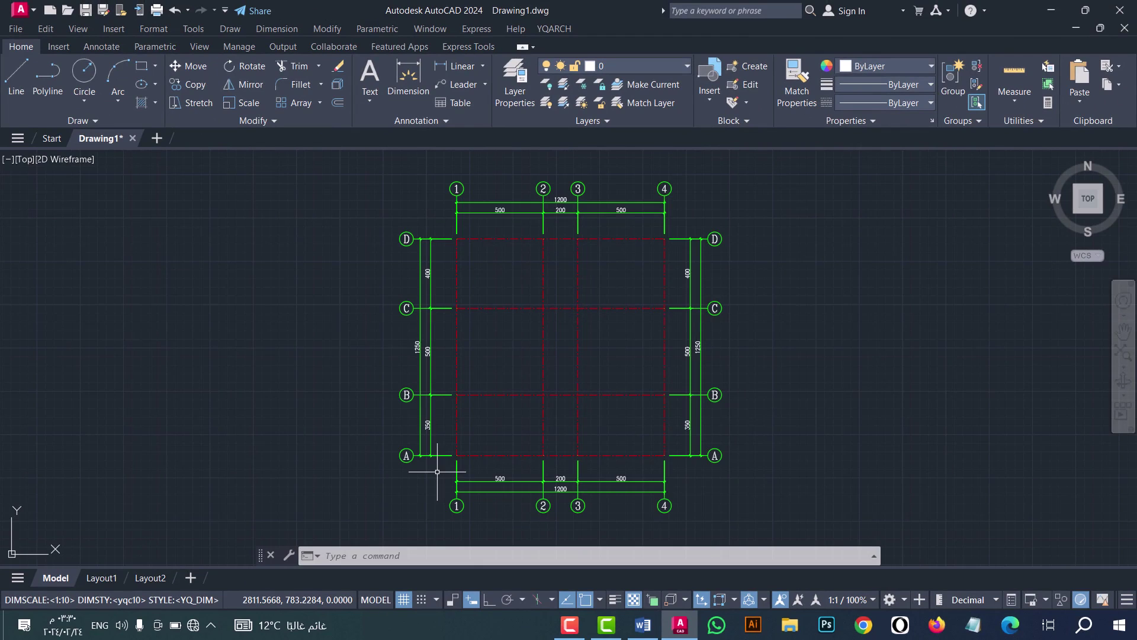
Build 20-thick XWW double-line walls along all grid axes selected by window
text(XWW)
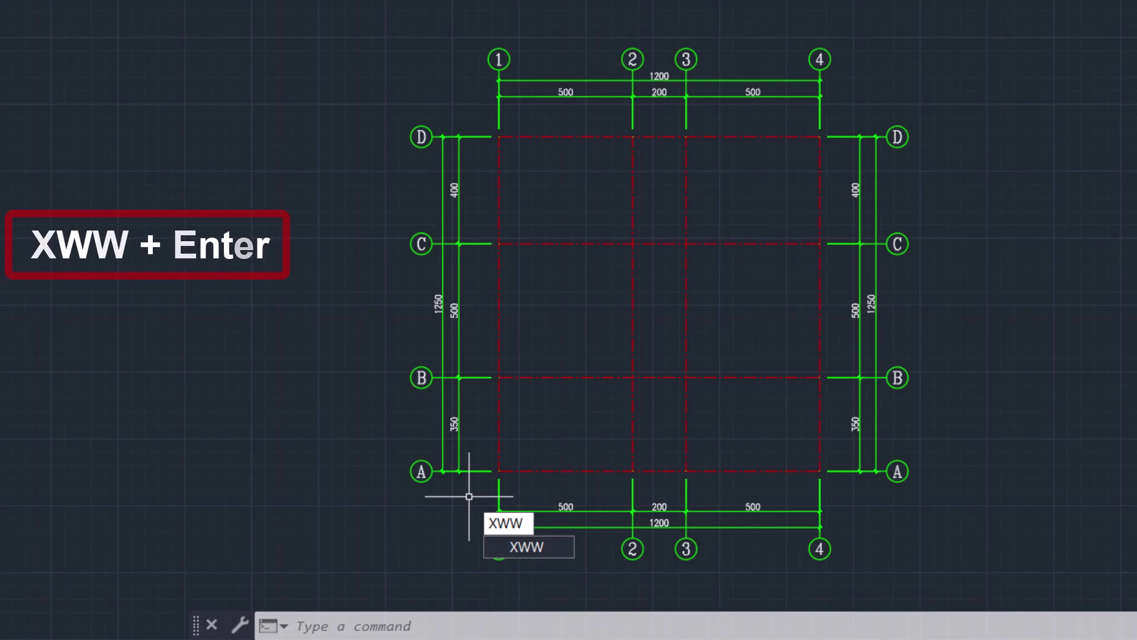
key(Return)
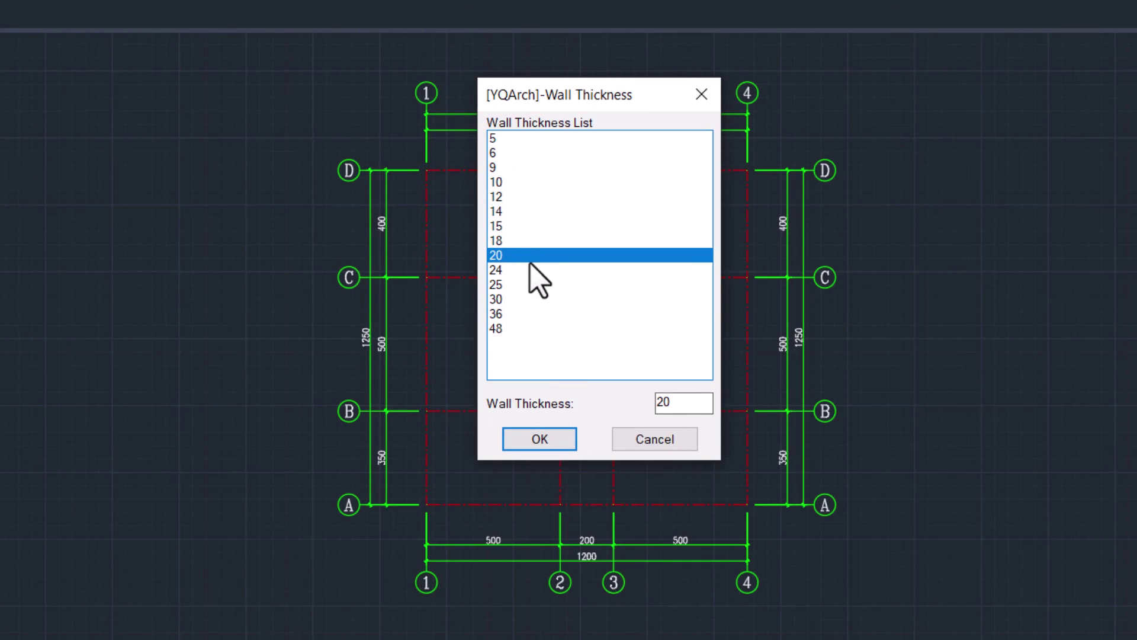
click(540, 438)
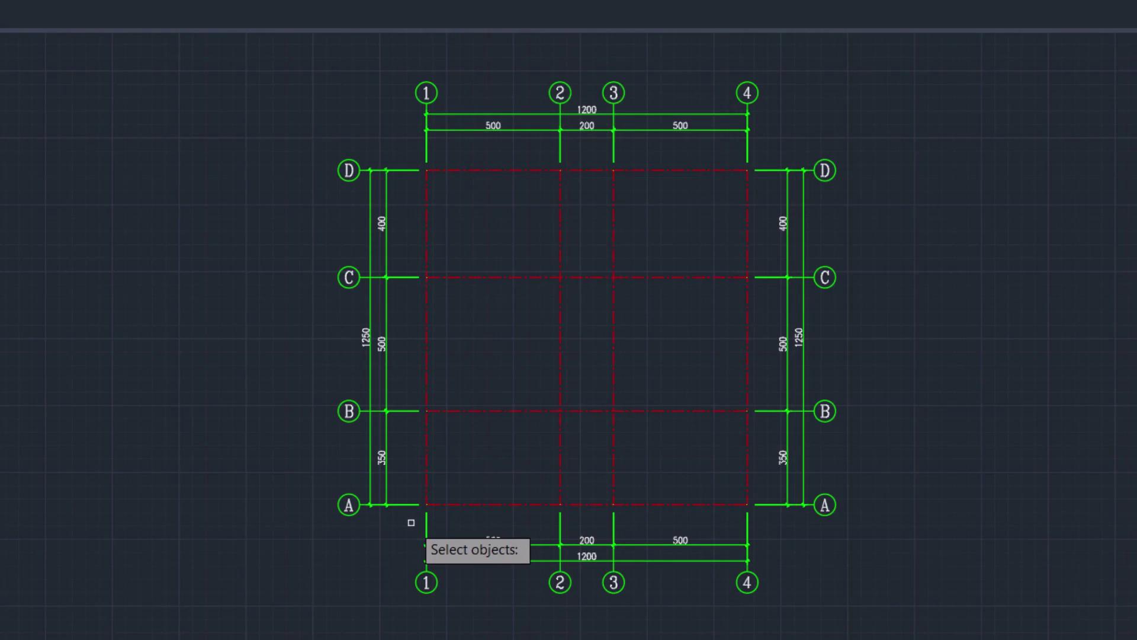
click(411, 522)
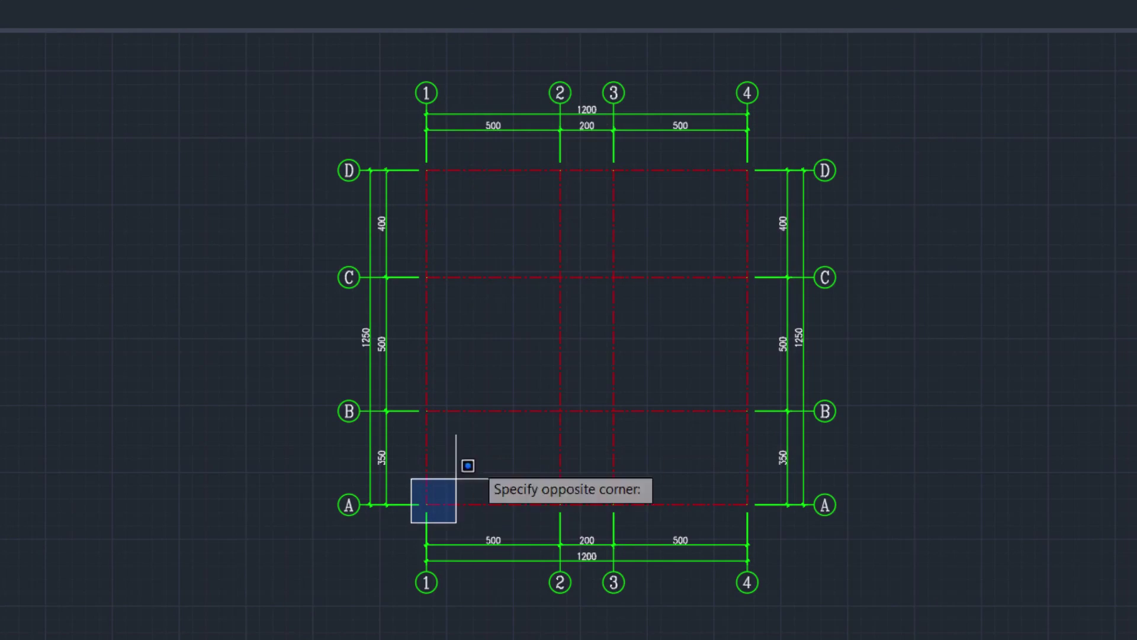
click(767, 160)
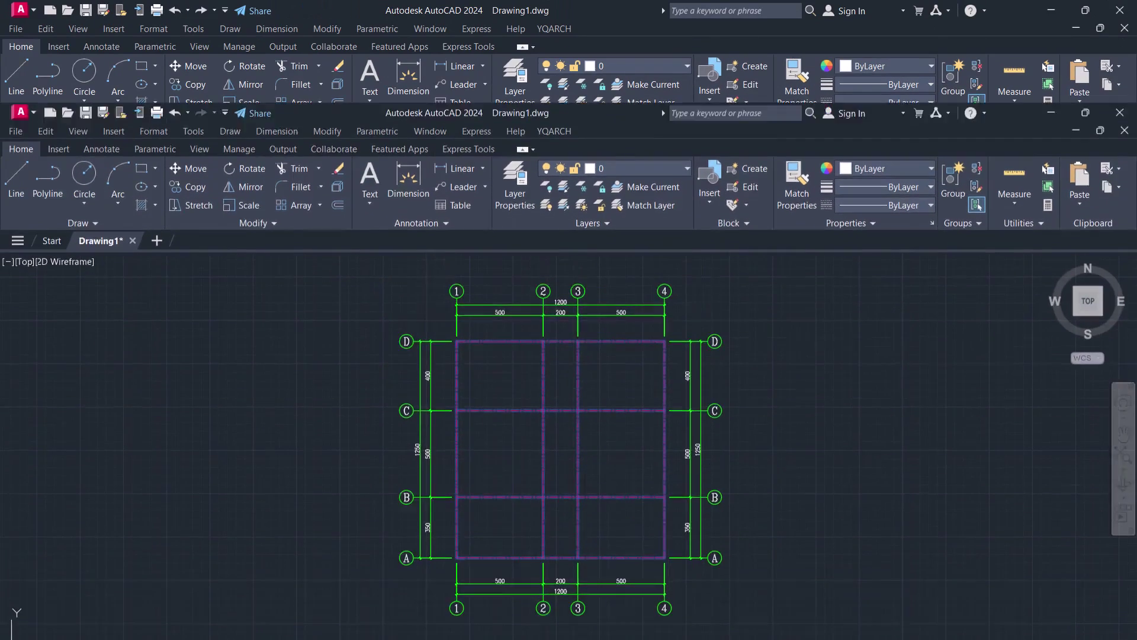
key(Return)
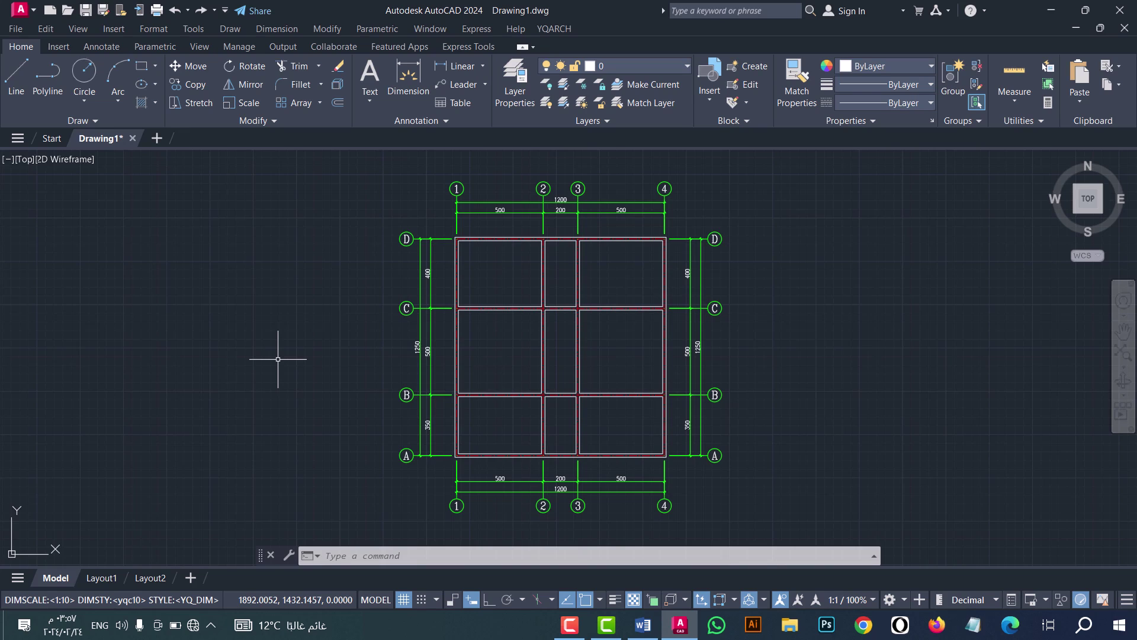
Browse YQARCH's Plane Window/Door menu, then start the AW wall-opening command
click(562, 27)
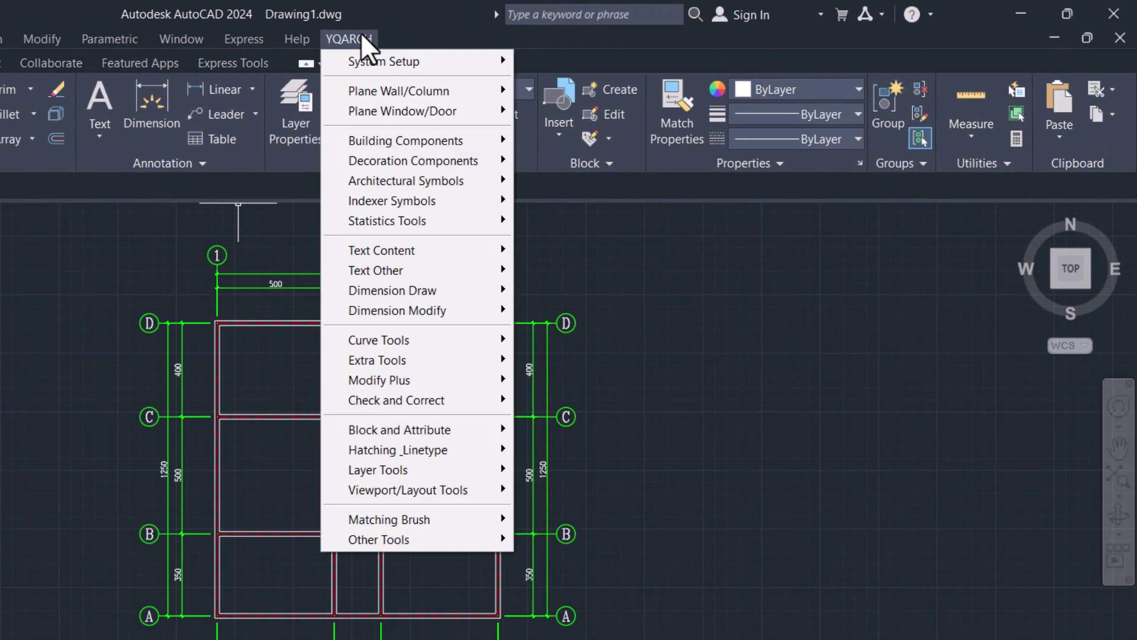
mouse_move(405, 114)
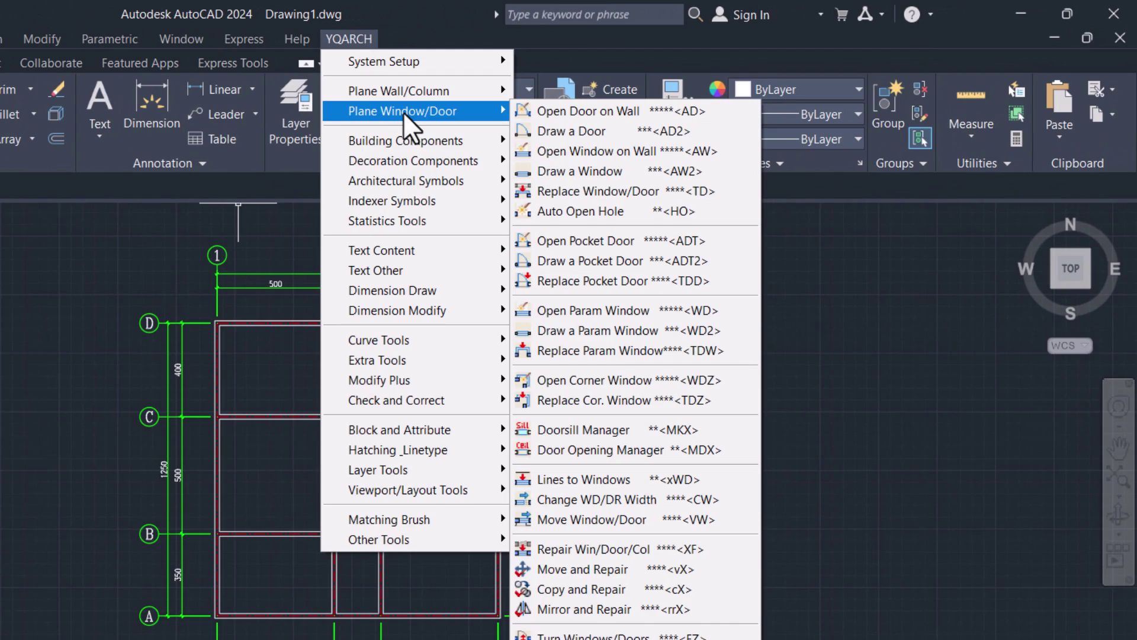
click(65, 351)
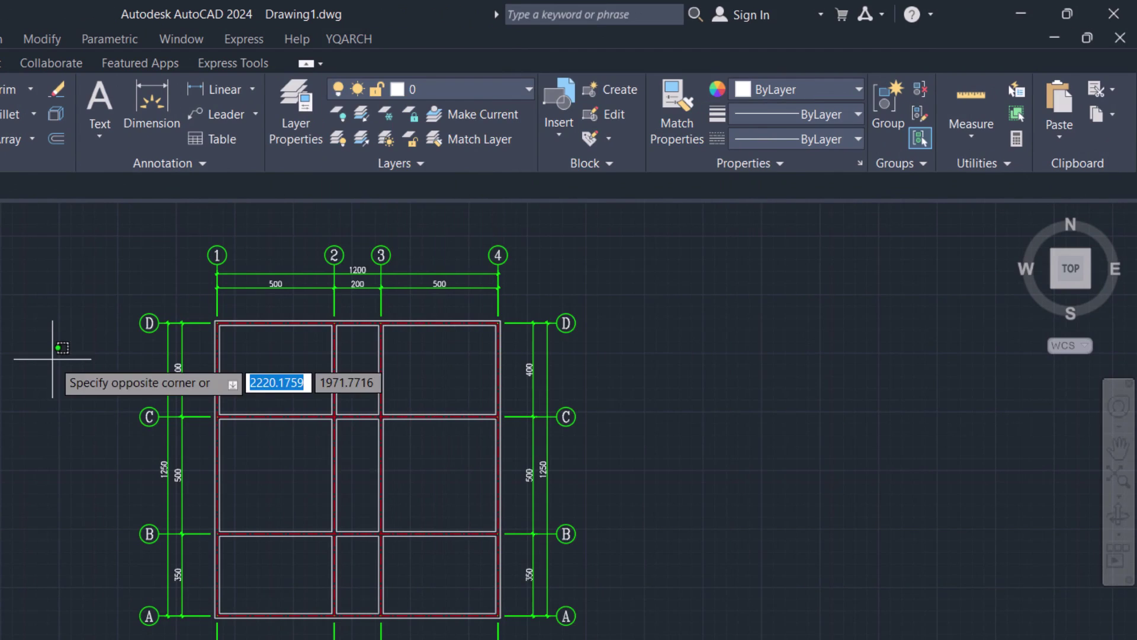
click(41, 385)
text(AW)
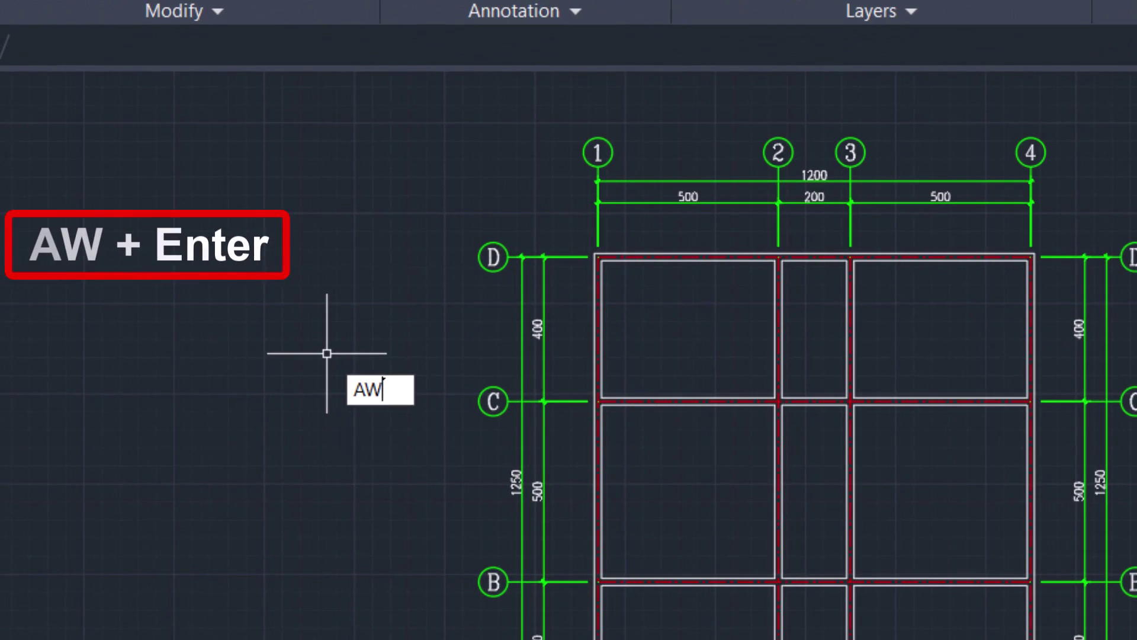
key(Return)
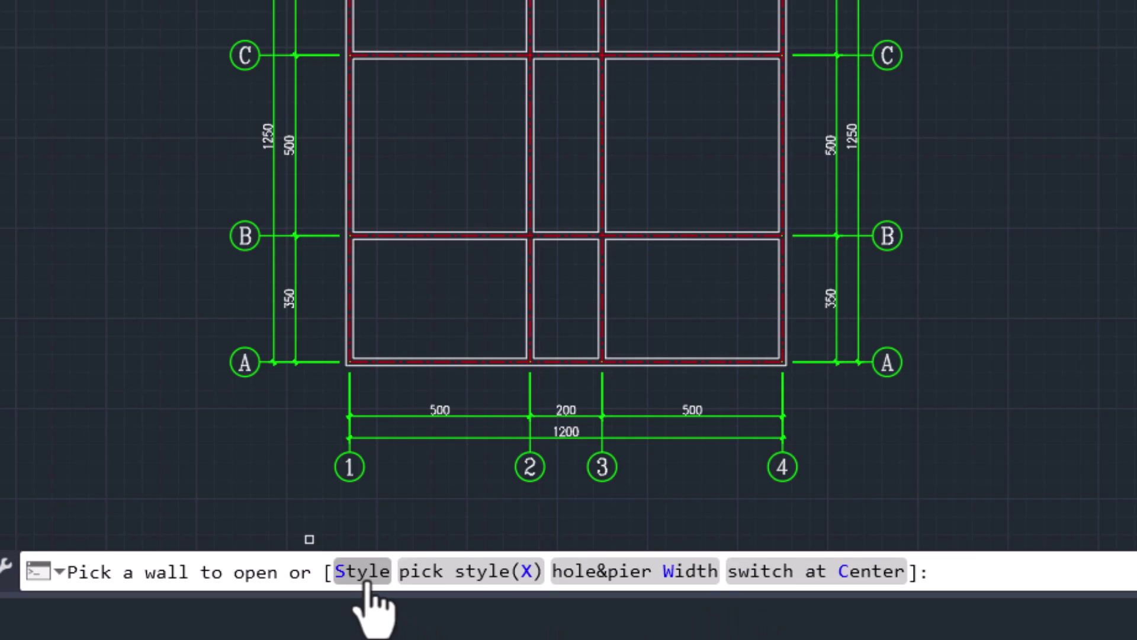
Set R14:WD_00_X2 as the default window style
click(364, 573)
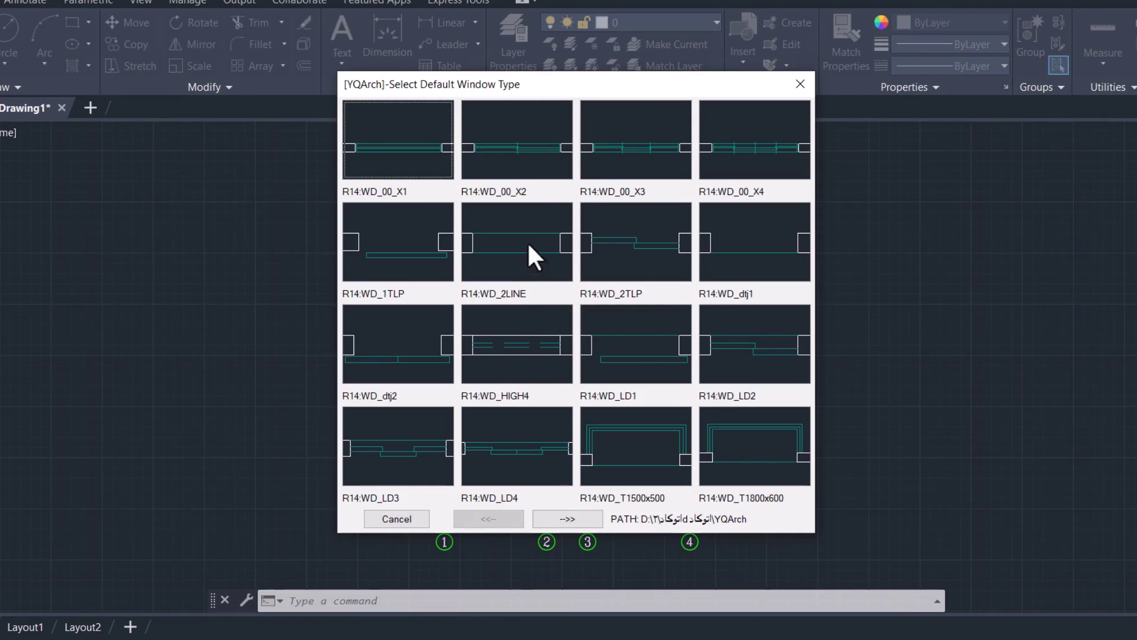
double_click(528, 154)
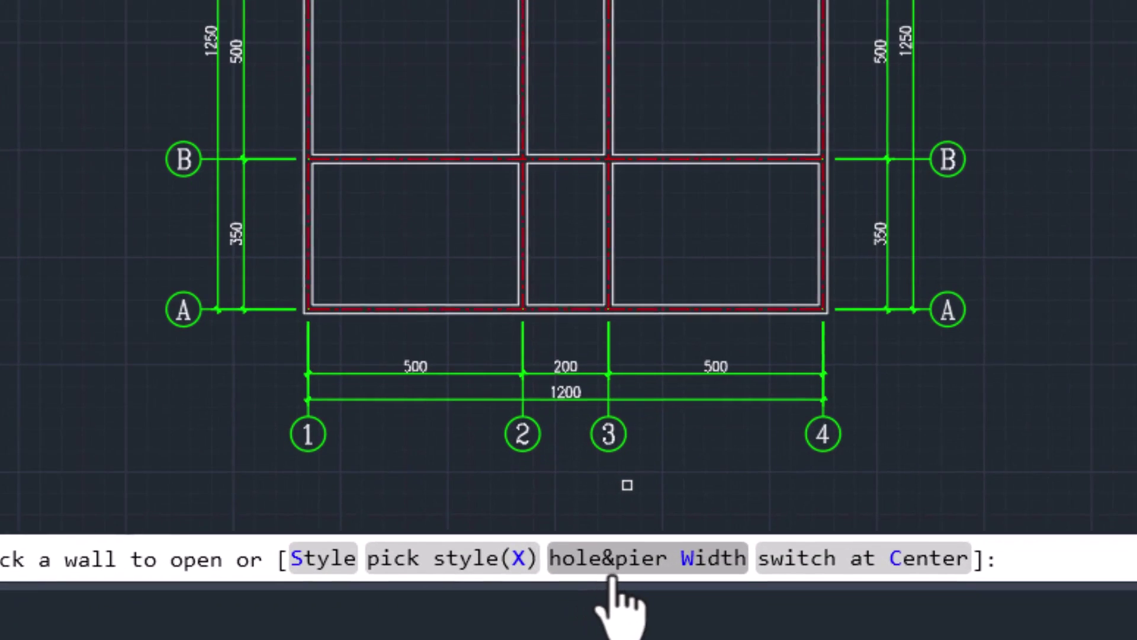
Choose 180 as the window hole width, centred in the wall
click(652, 561)
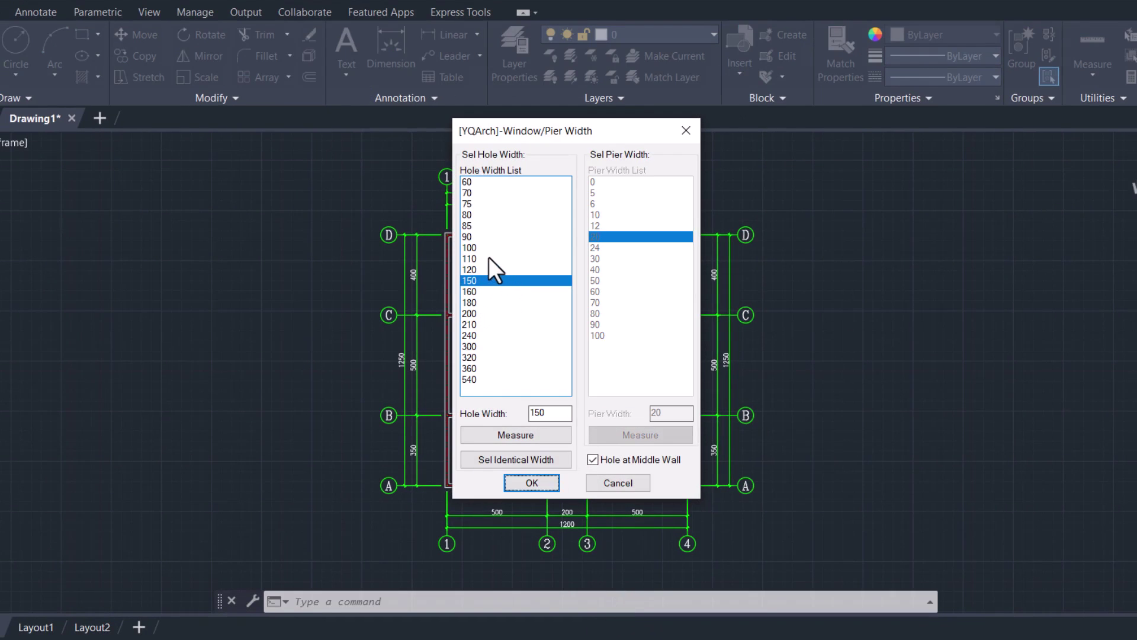
click(485, 304)
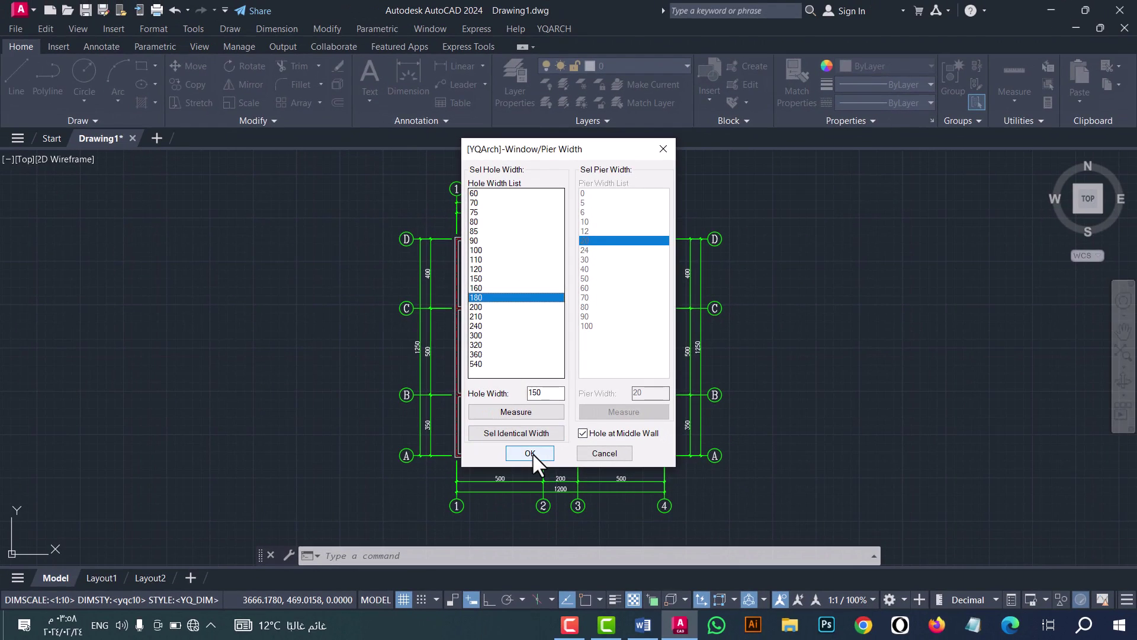
Confirm the 180 width and add windows to the top-left room's top and left walls
click(530, 453)
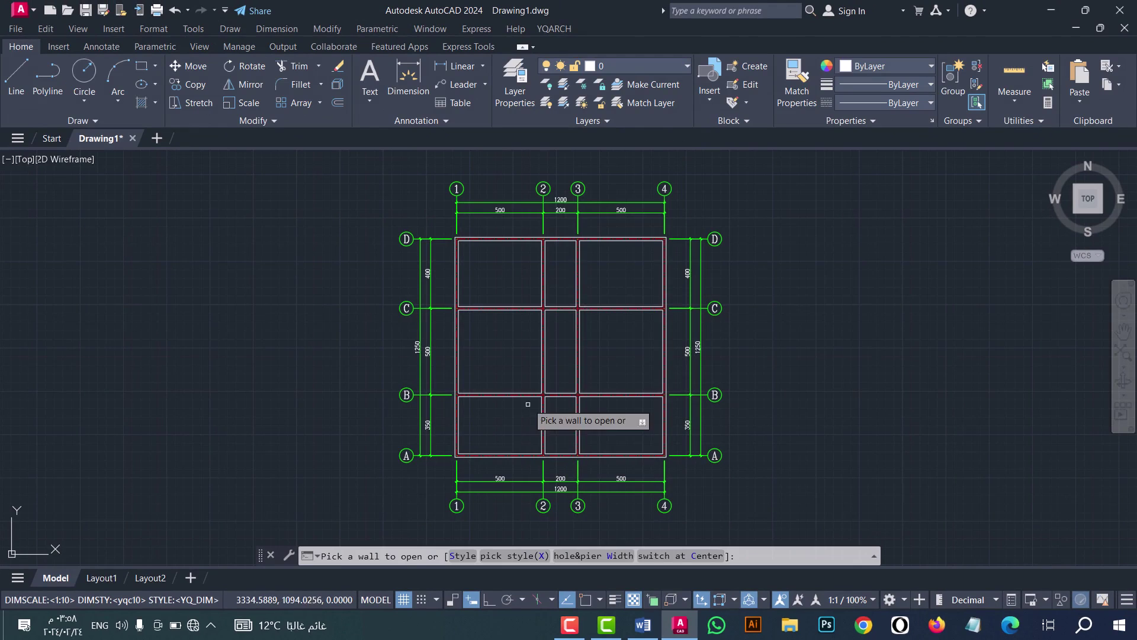
scroll(478, 234, up, 4)
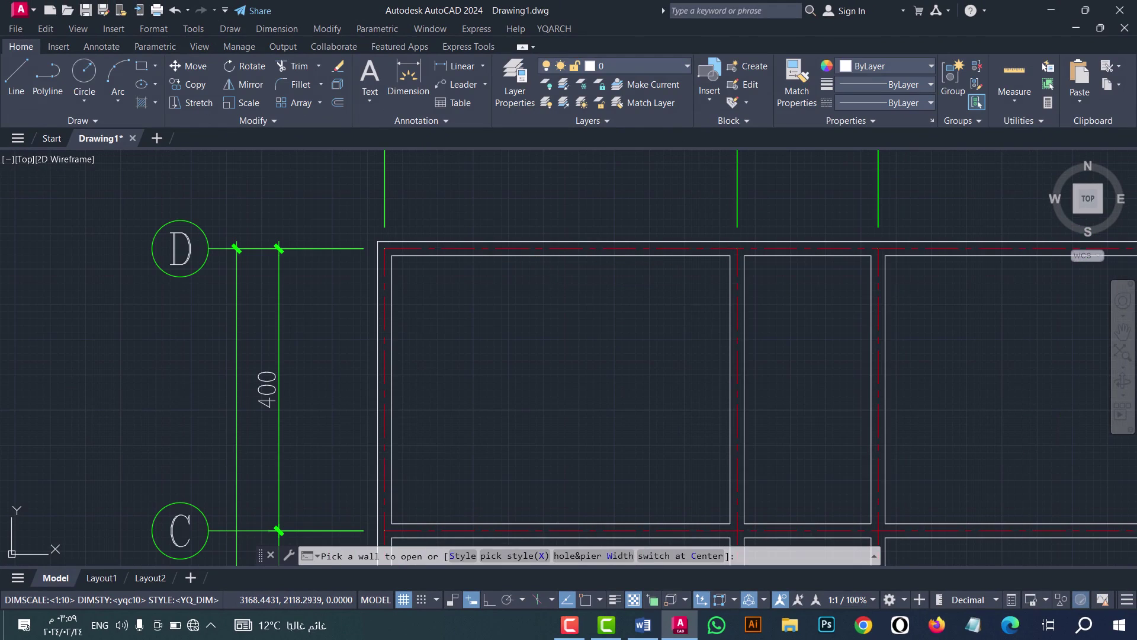
click(560, 249)
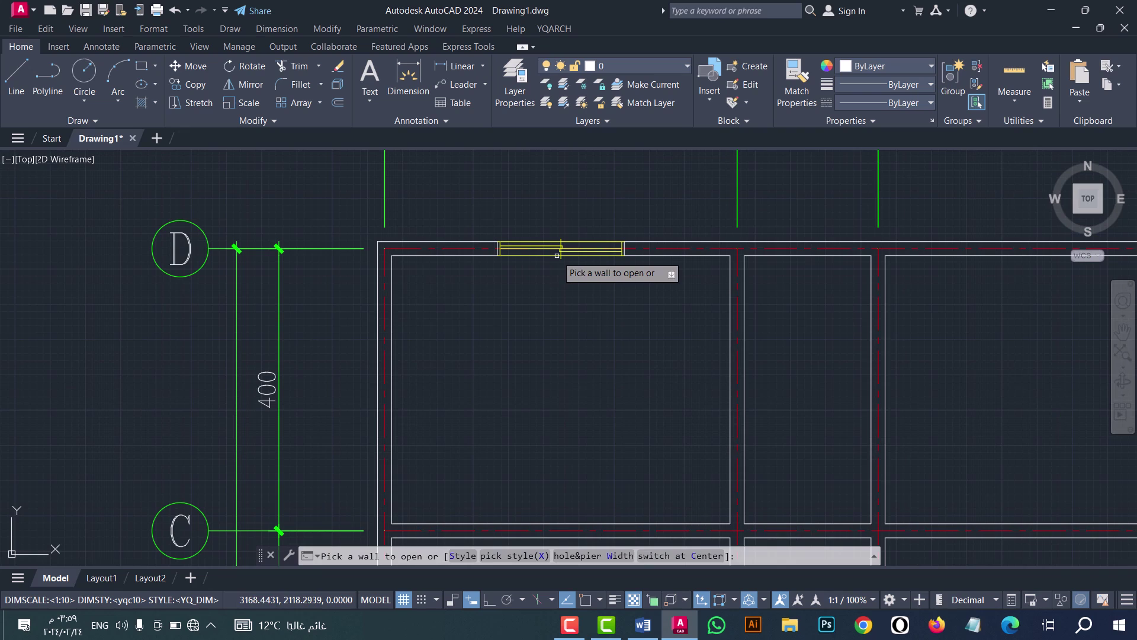
click(389, 390)
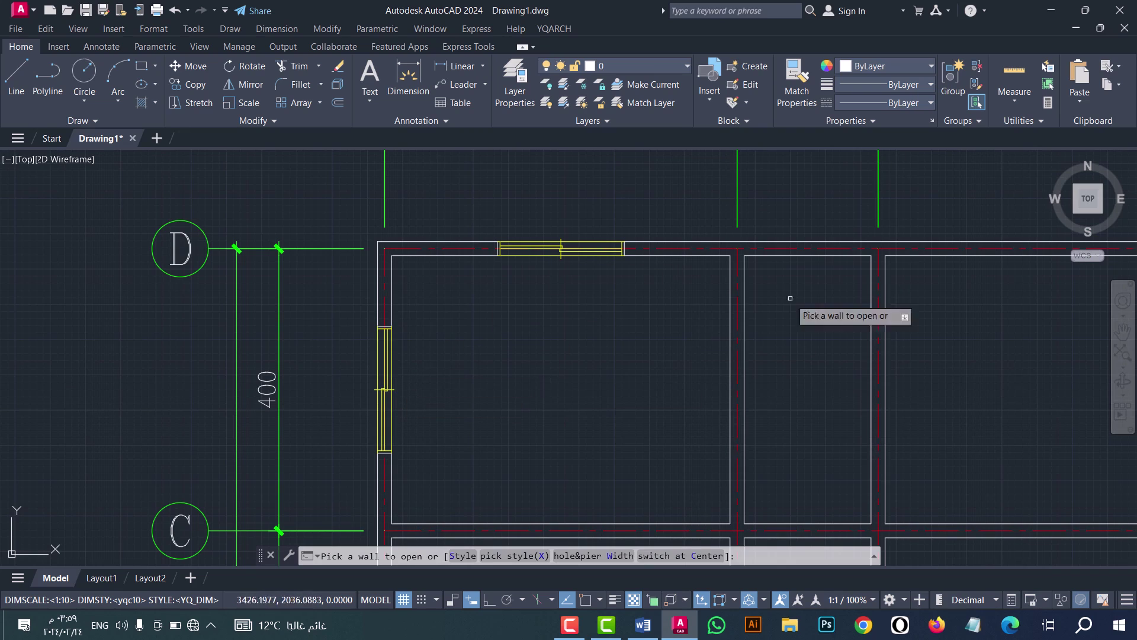
Add a window to the right room's top wall between grids D and C
scroll(841, 273, down, 2)
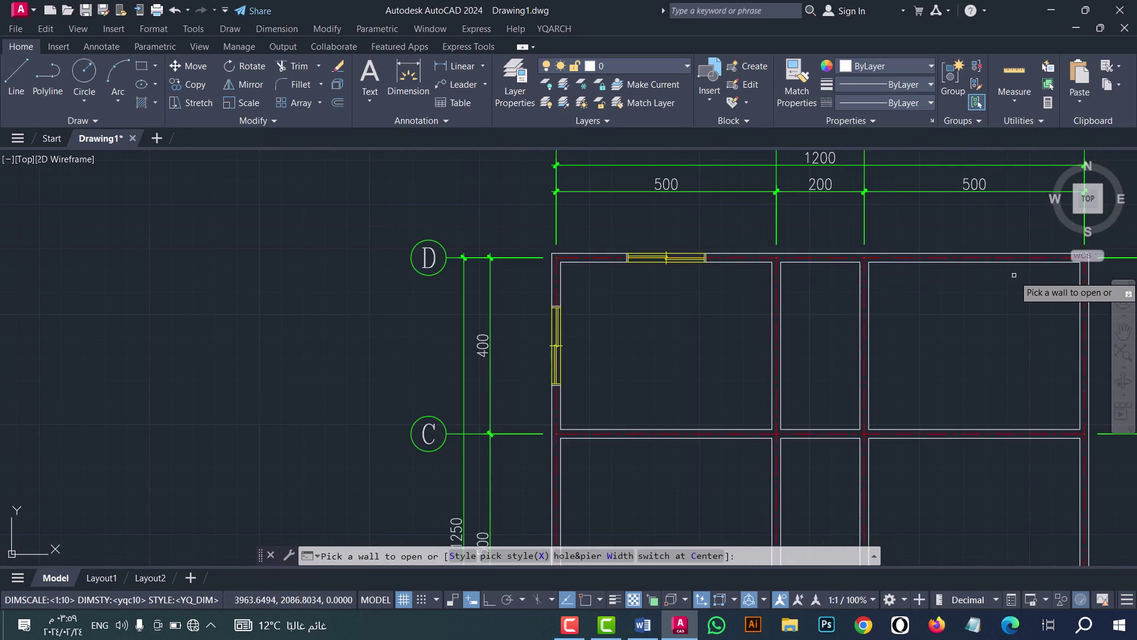
scroll(1014, 275, up, 2)
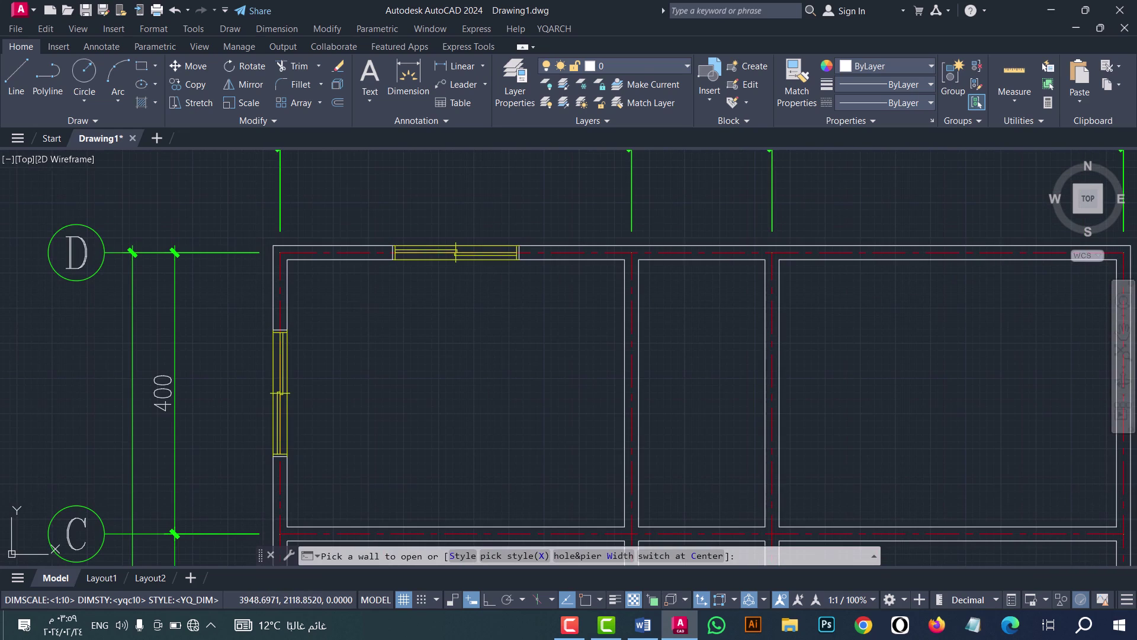
click(947, 259)
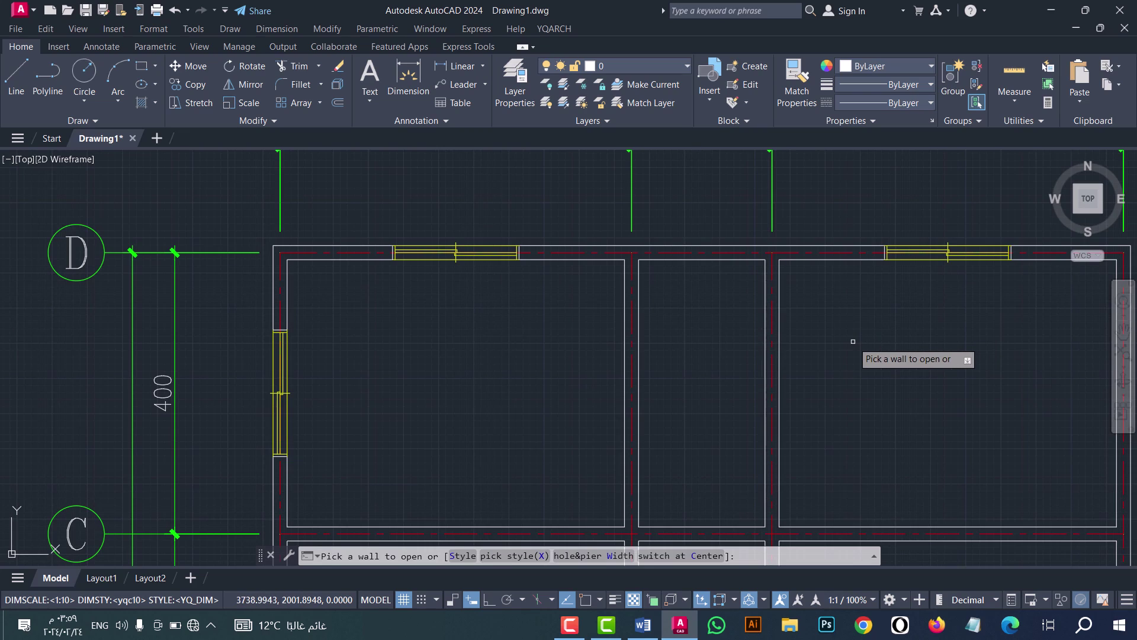
key(Escape)
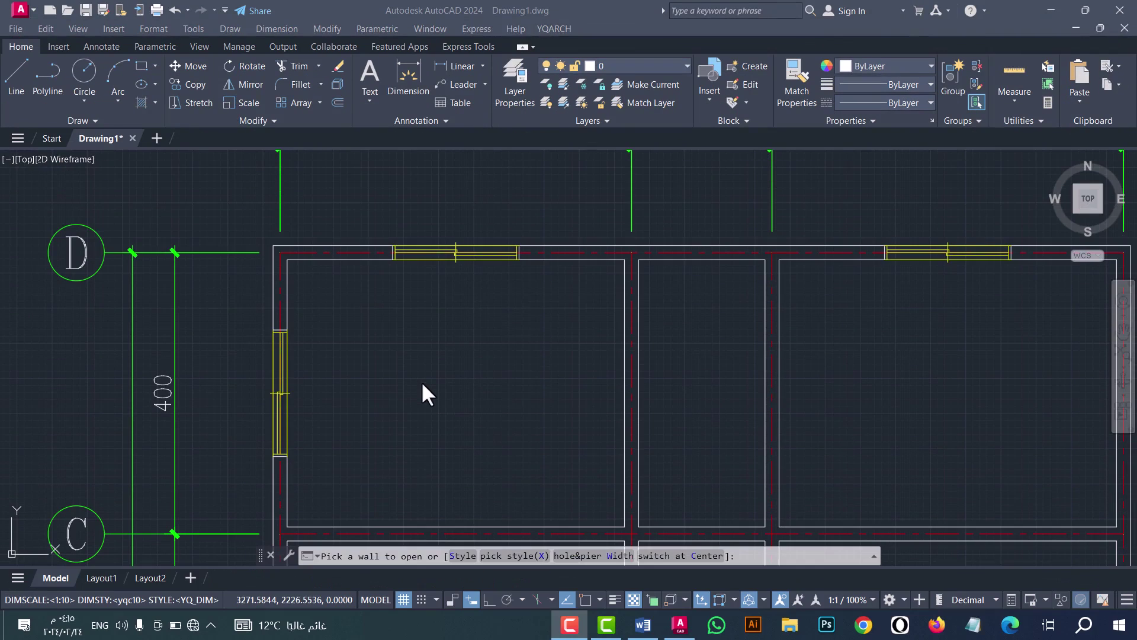
Switch to the WD_HIGH4 style with a 180 hole and 20 pier, not centred
click(456, 556)
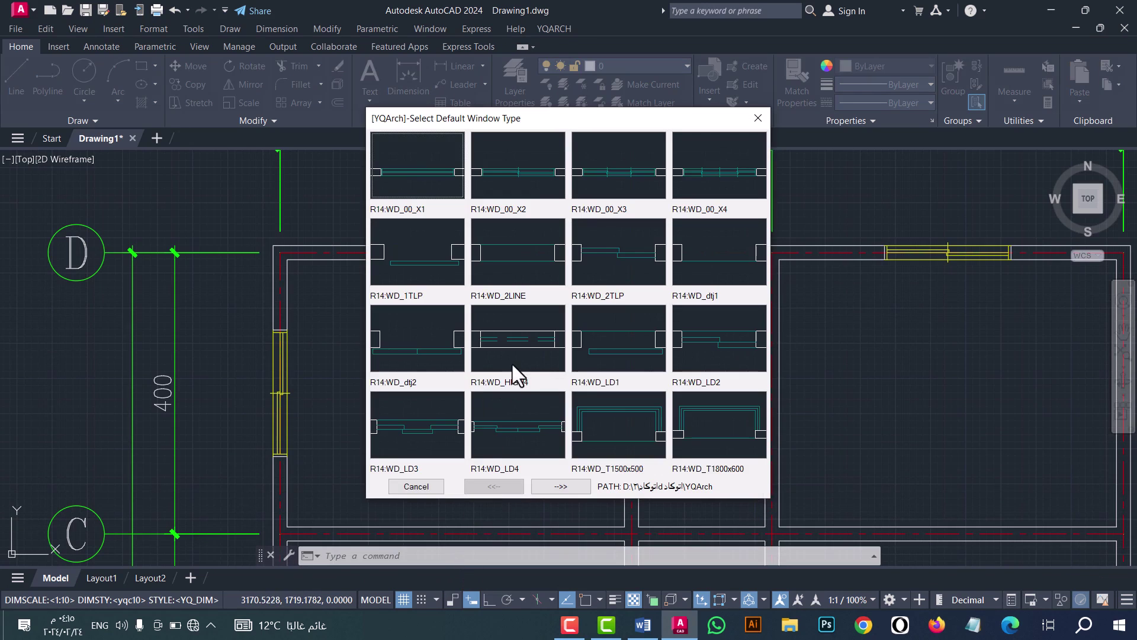
double_click(516, 334)
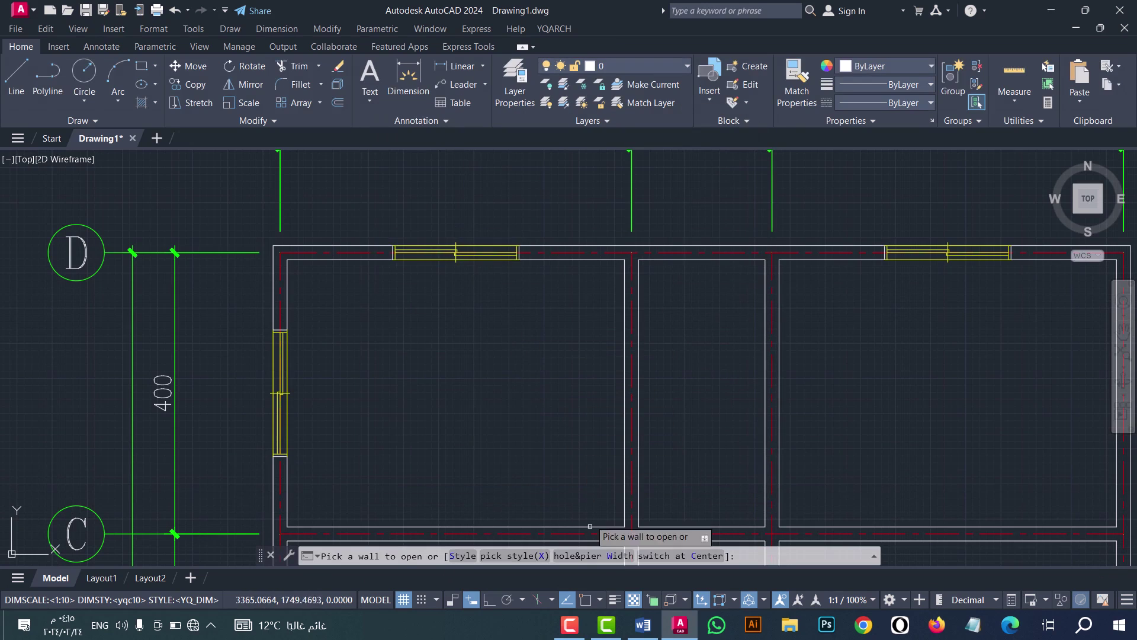
click(592, 557)
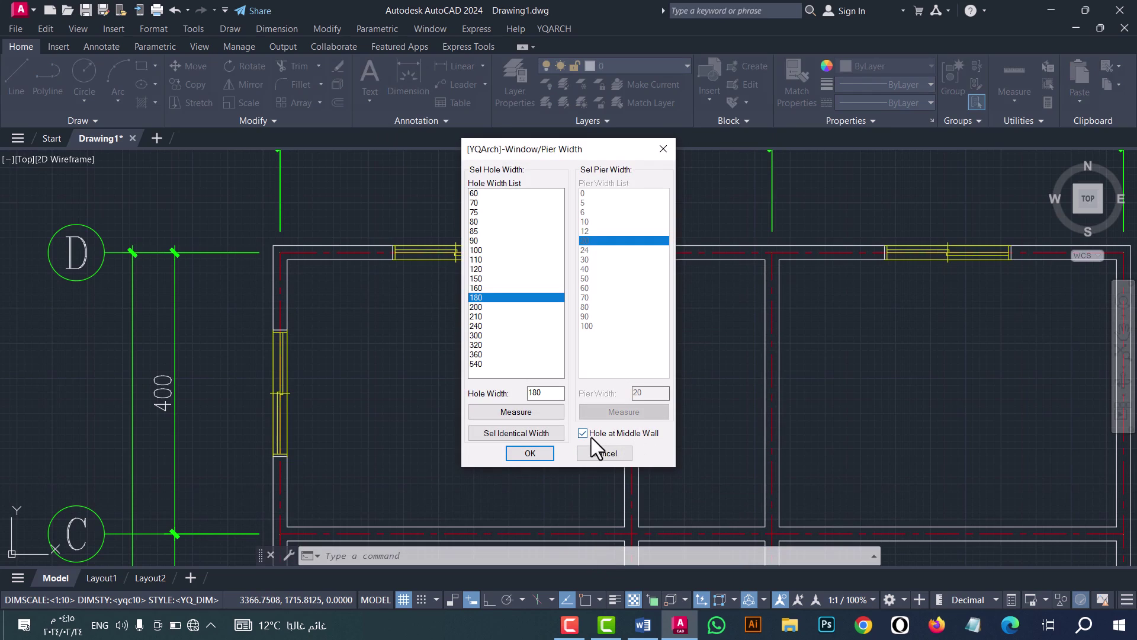
click(588, 435)
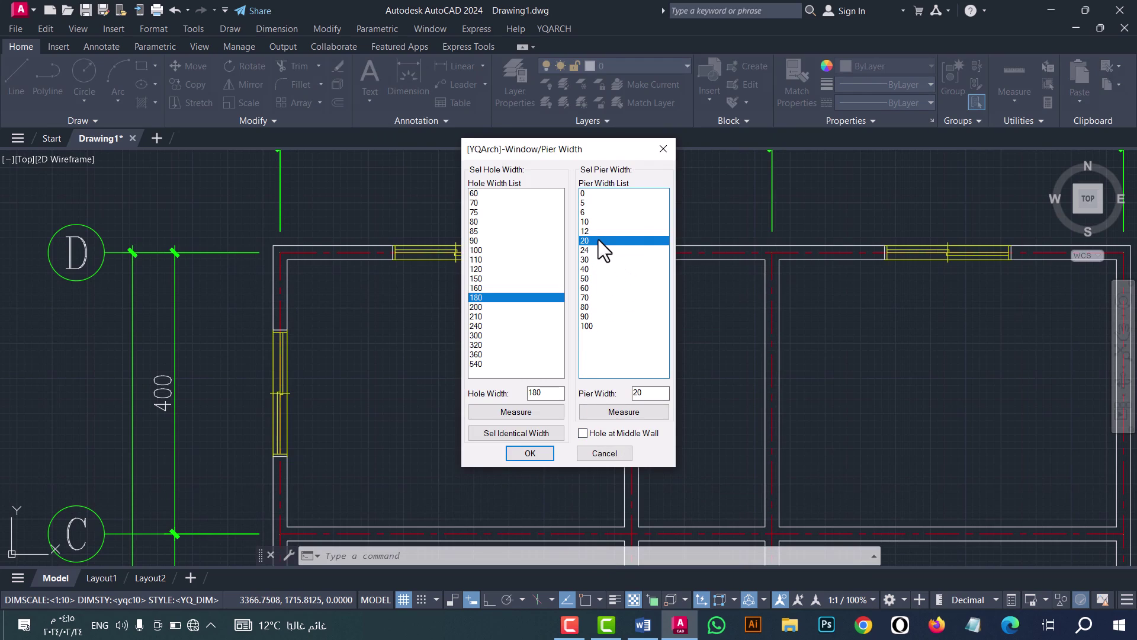
click(530, 452)
Insert the HIGH4 window into the right outer wall between grids D and C
scroll(533, 346, up, 2)
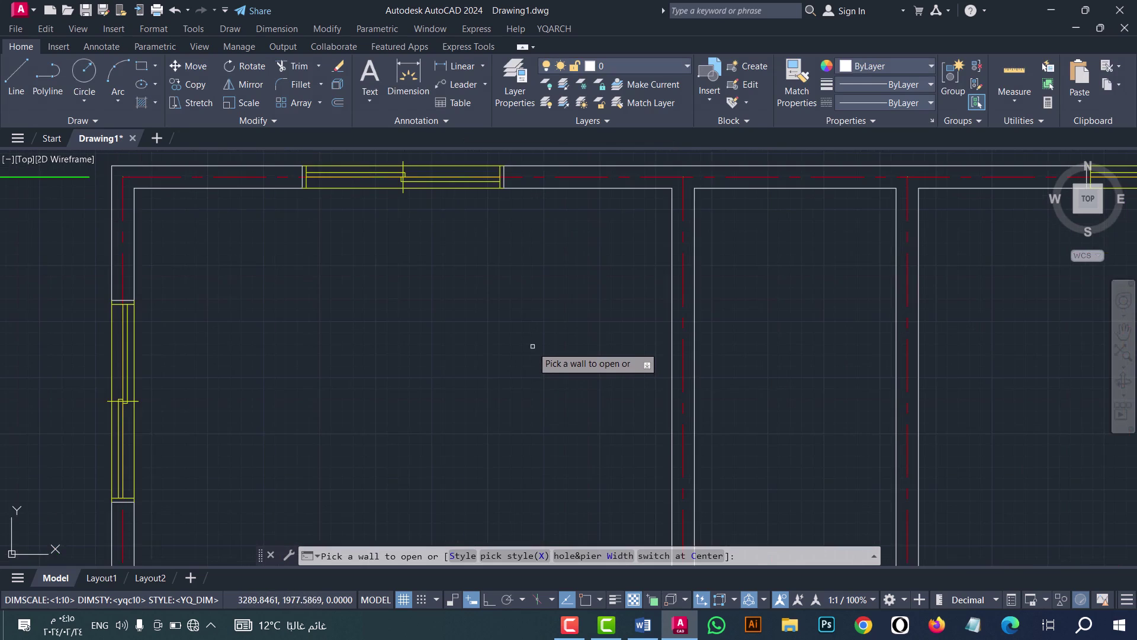
scroll(532, 345, down, 4)
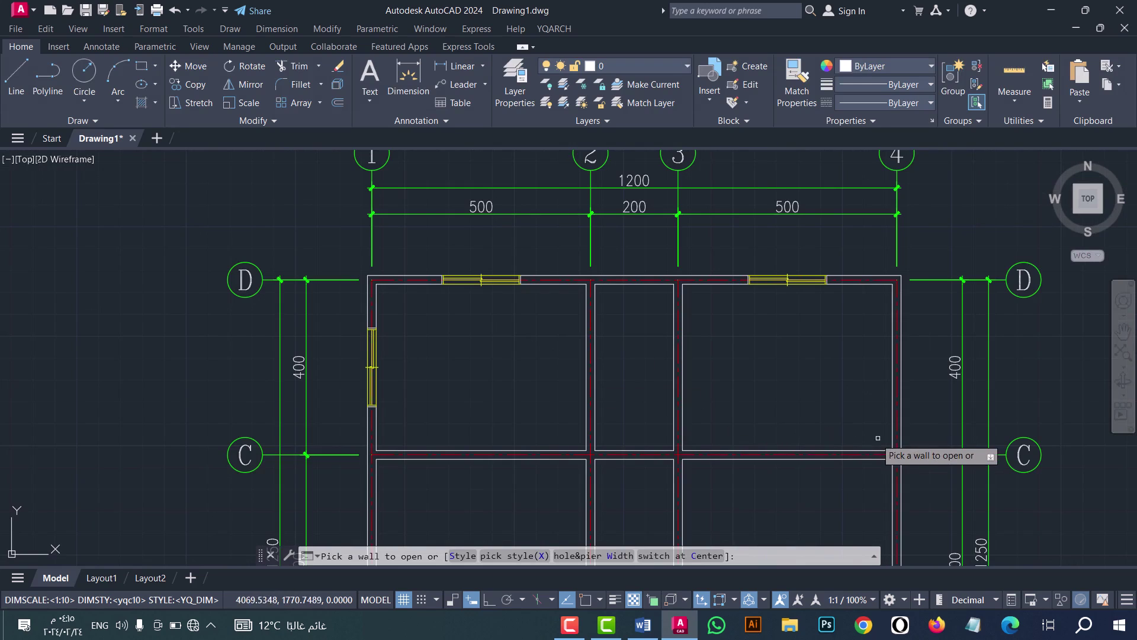
scroll(904, 450, up, 4)
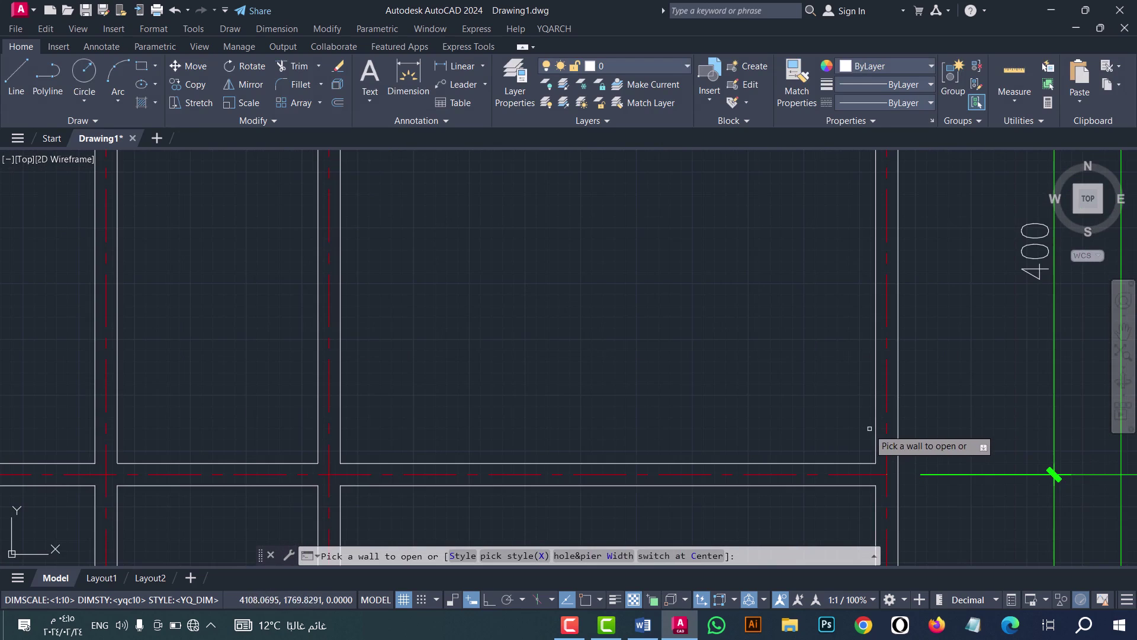
click(876, 429)
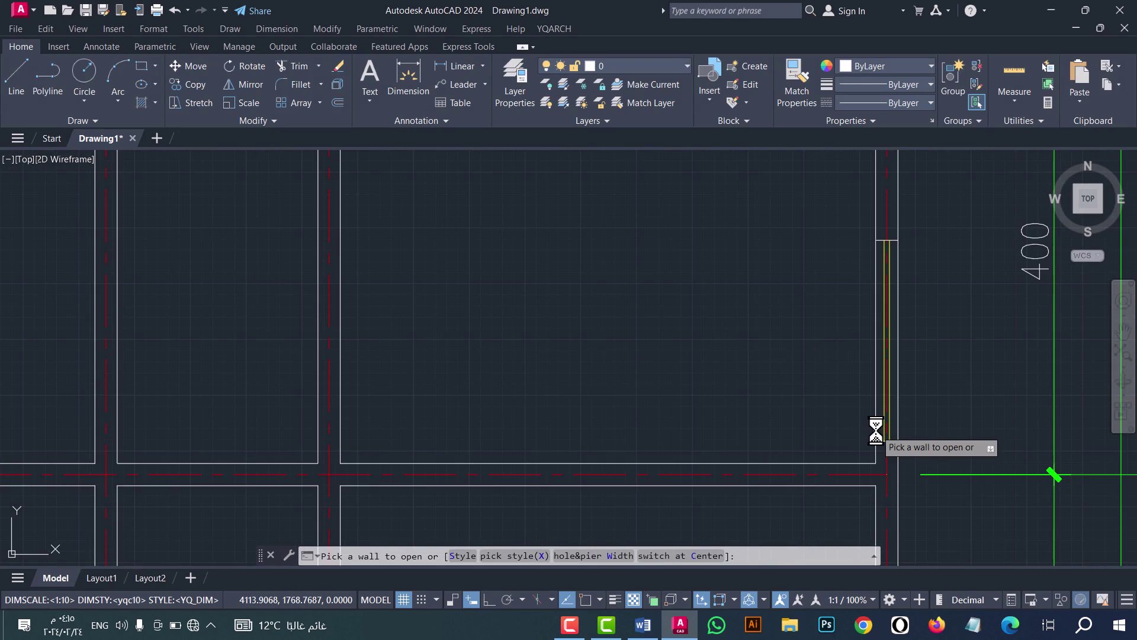
scroll(890, 468, up, 5)
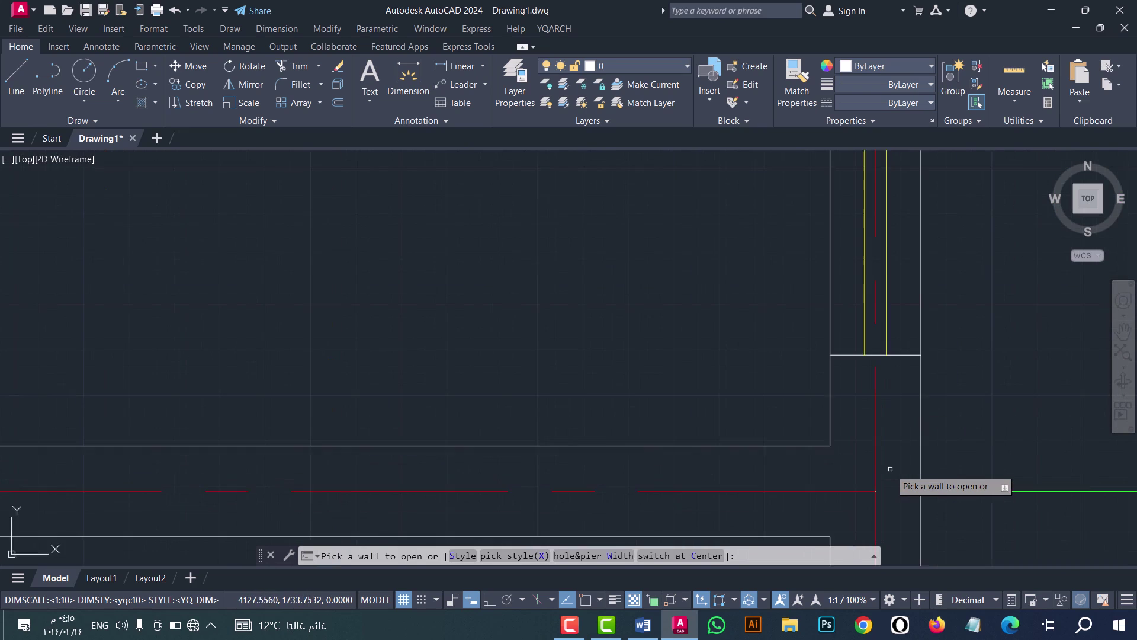
scroll(890, 468, up, 6)
scroll(810, 447, down, 6)
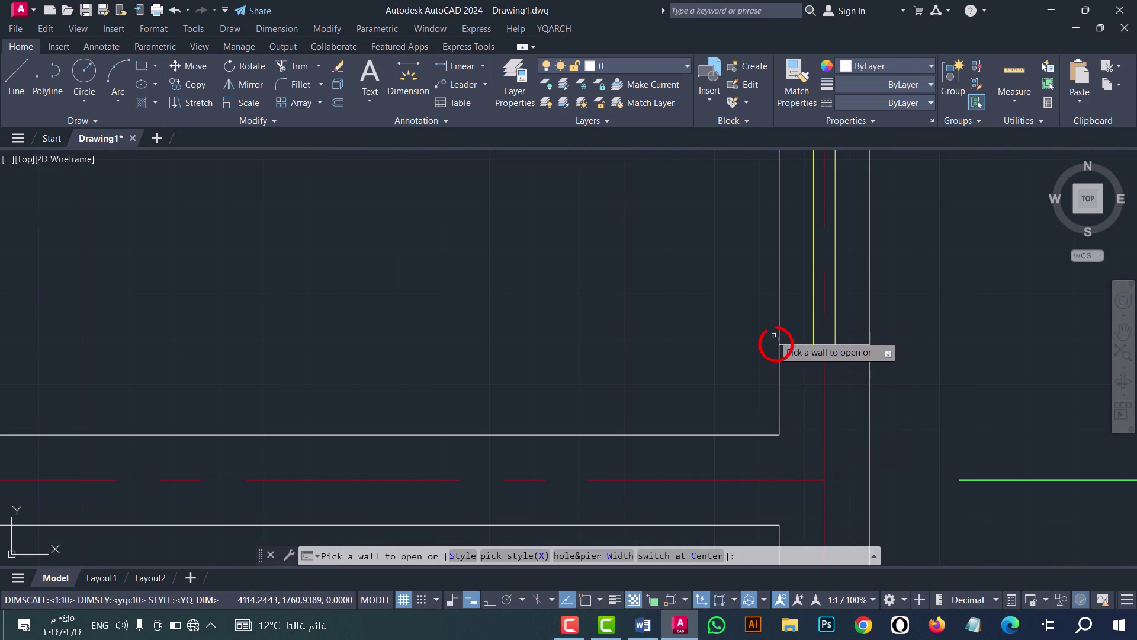
scroll(717, 344, down, 5)
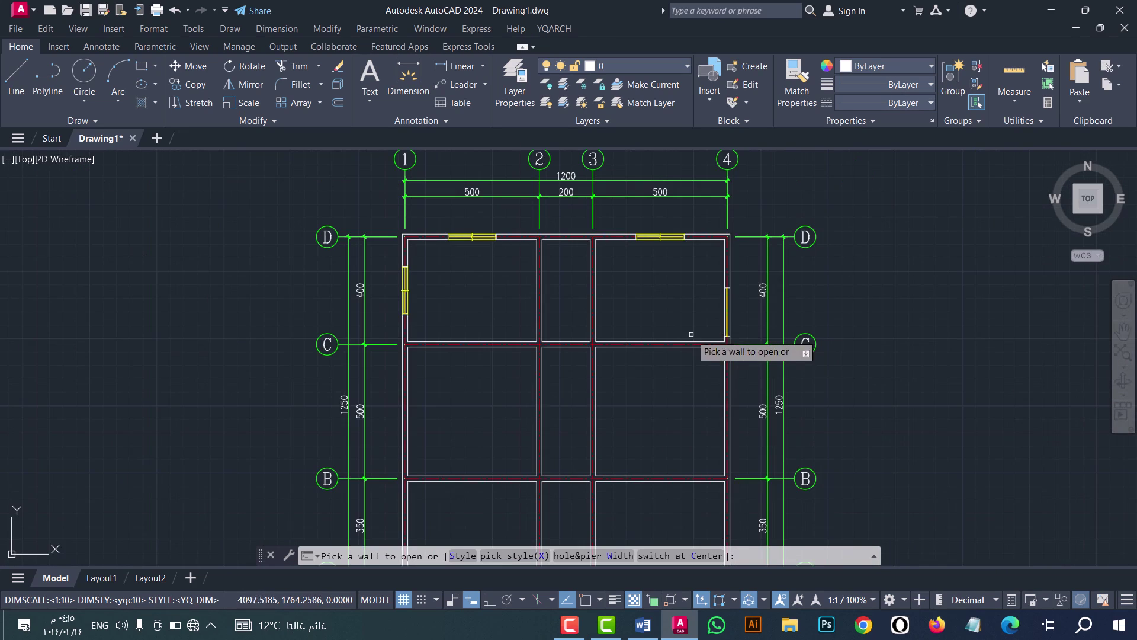
scroll(451, 325, up, 3)
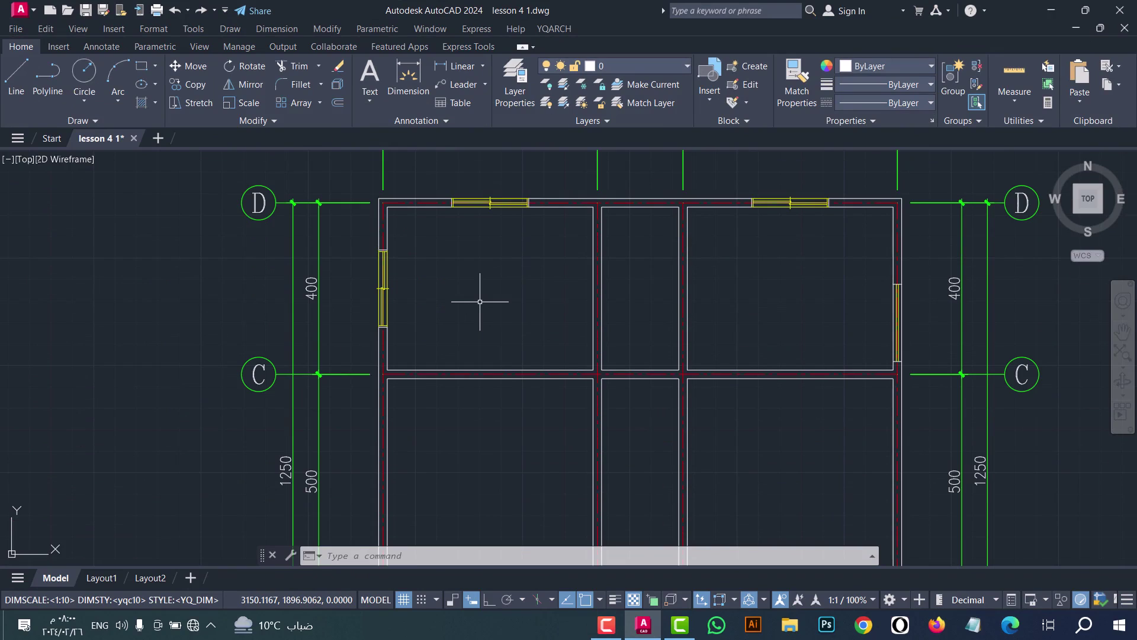
Copy an existing window's style and add it to the left outer wall between grids C and B
text(AW)
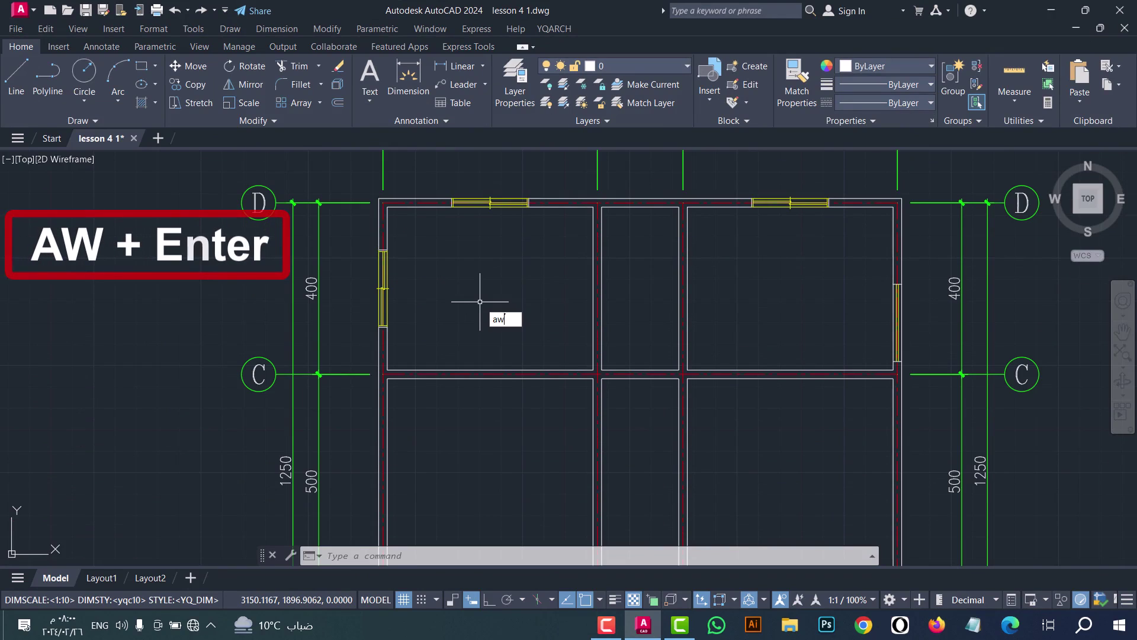
key(Return)
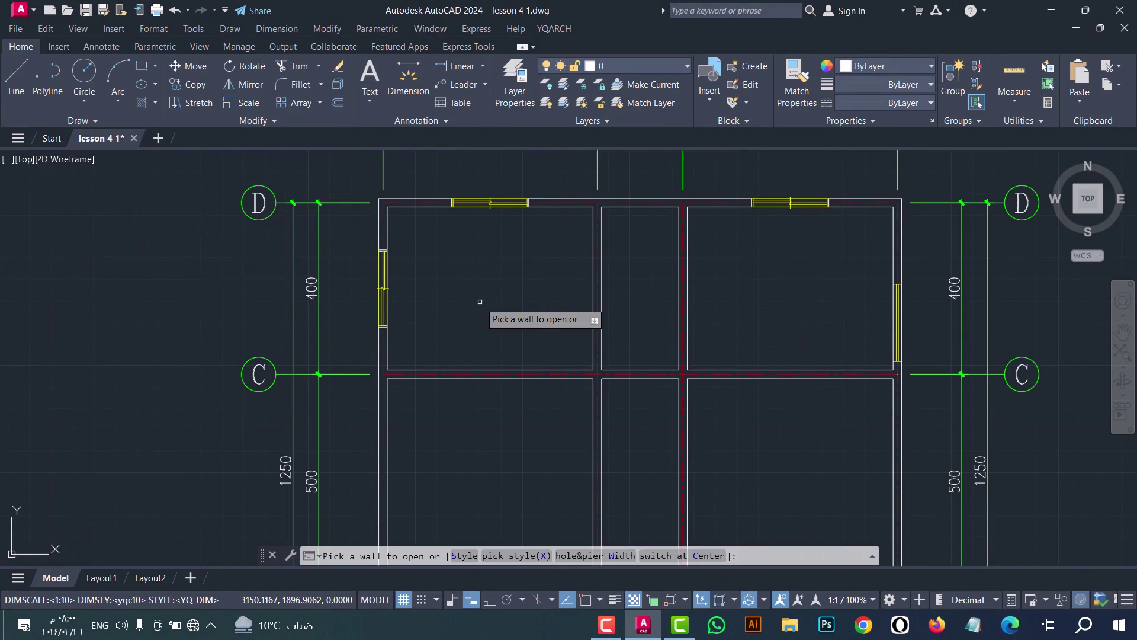
click(522, 558)
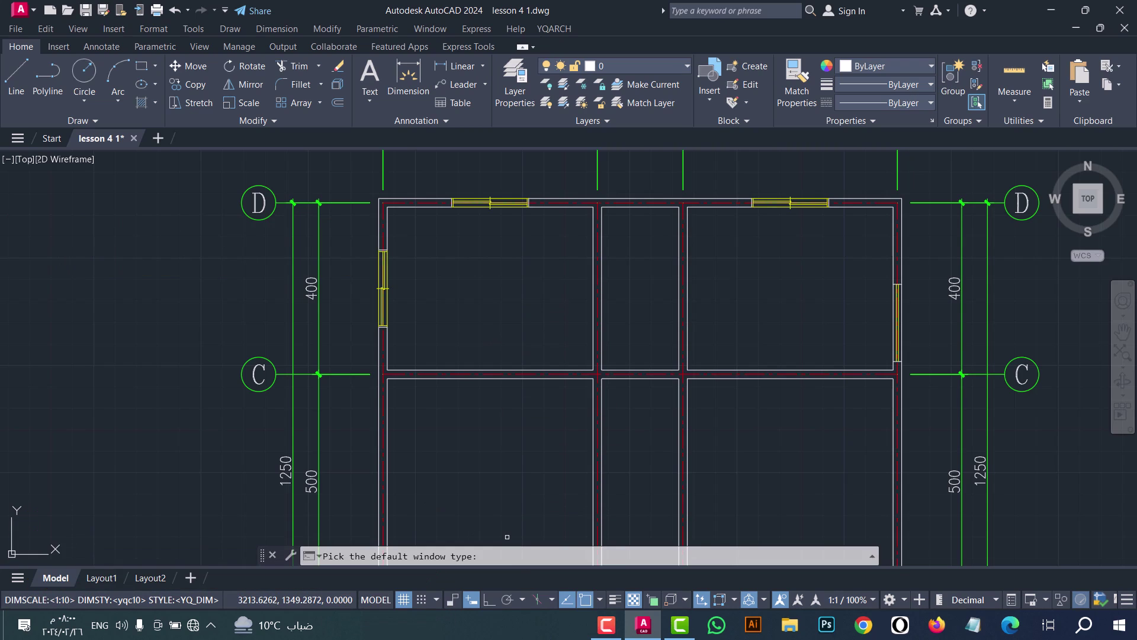
click(383, 289)
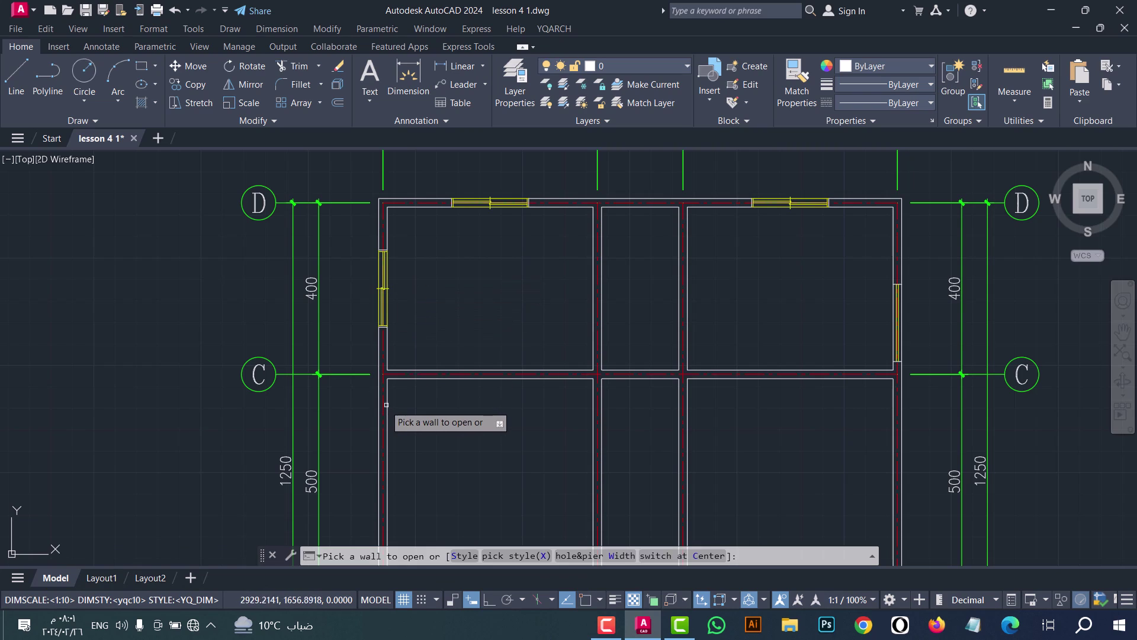
click(383, 425)
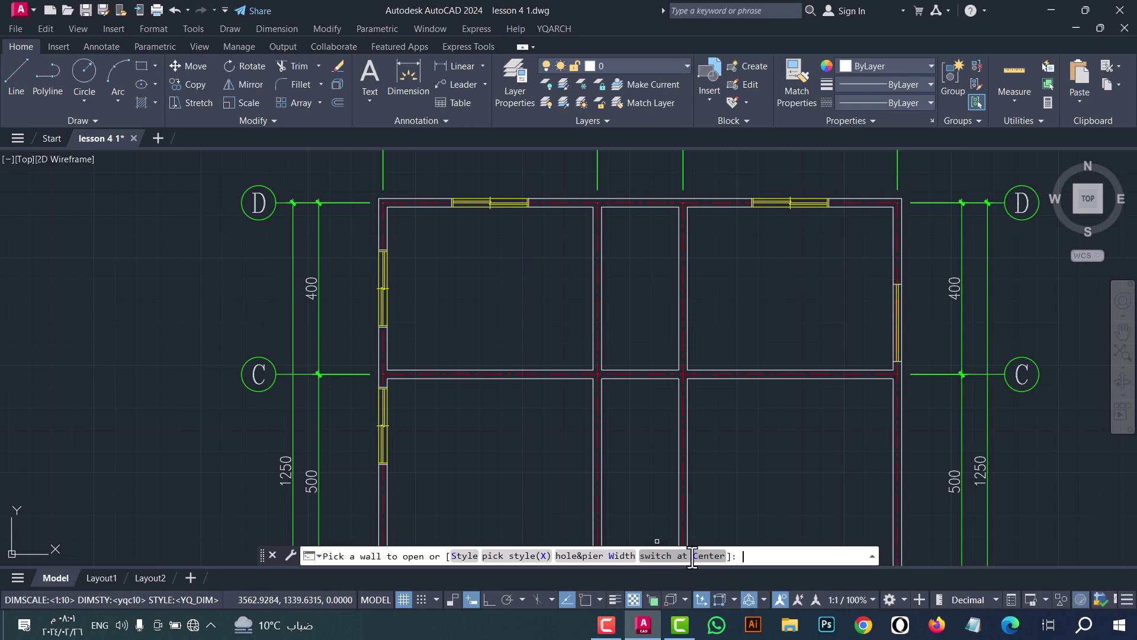
scroll(824, 382, down, 2)
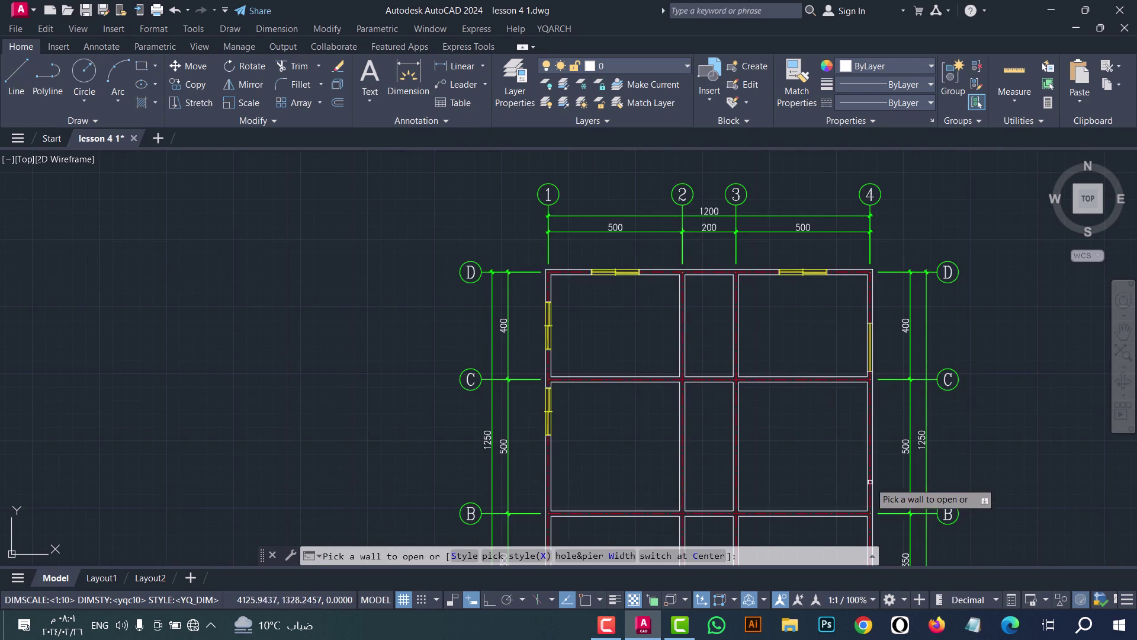
scroll(870, 483, up, 2)
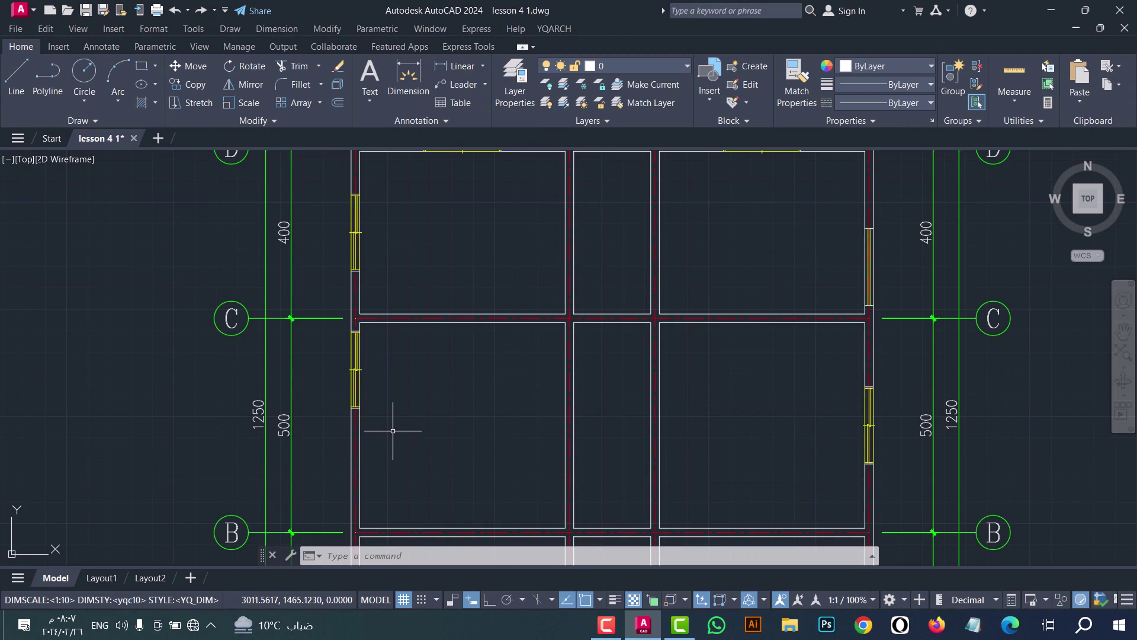
Place a WD_2LINE window between two points on the left outer wall, thickness 20
text(a)
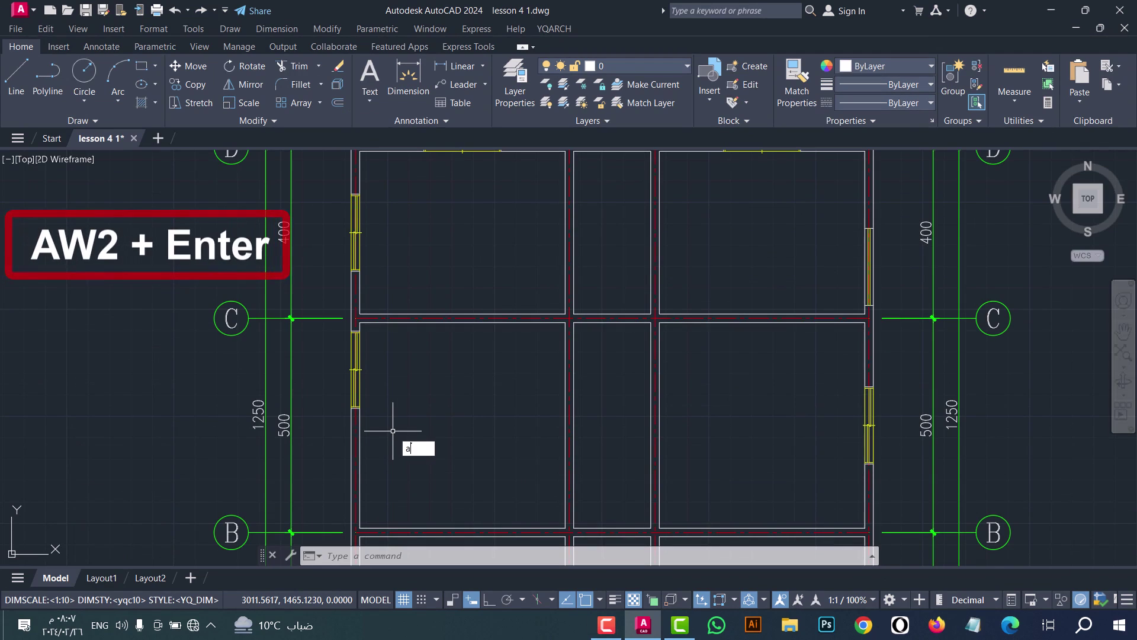
text(w2)
key(Return)
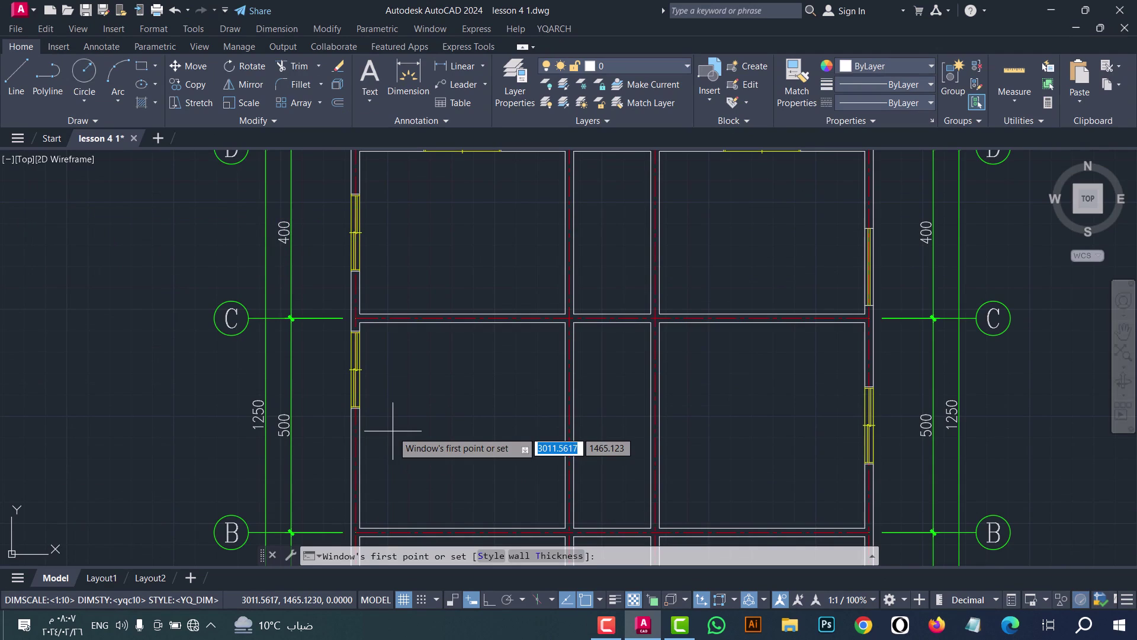
key(Escape)
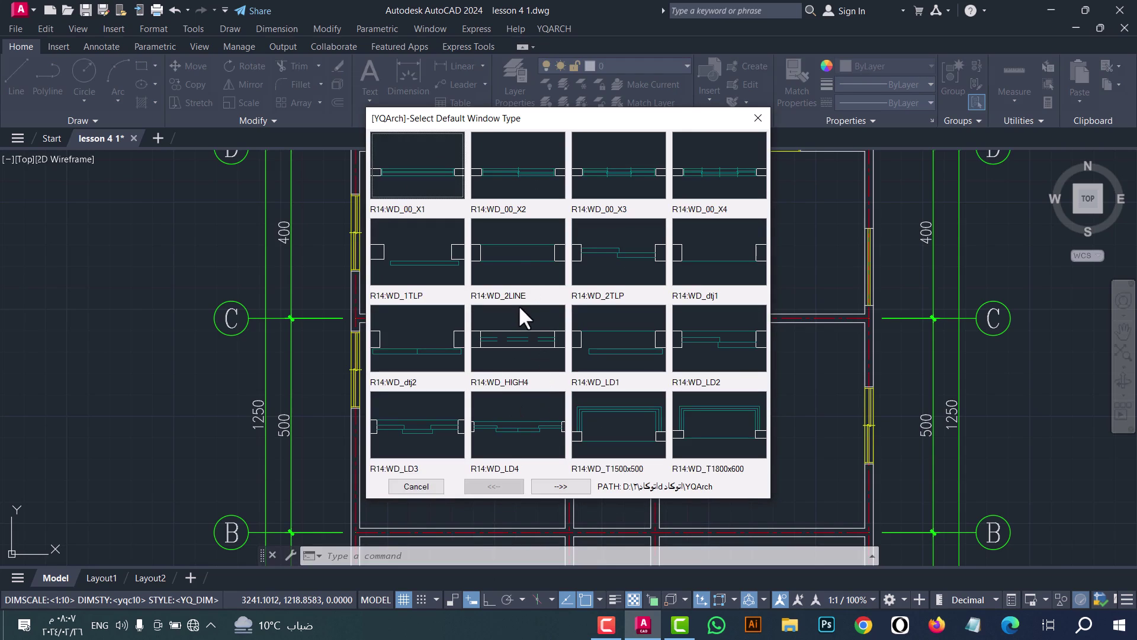
double_click(519, 253)
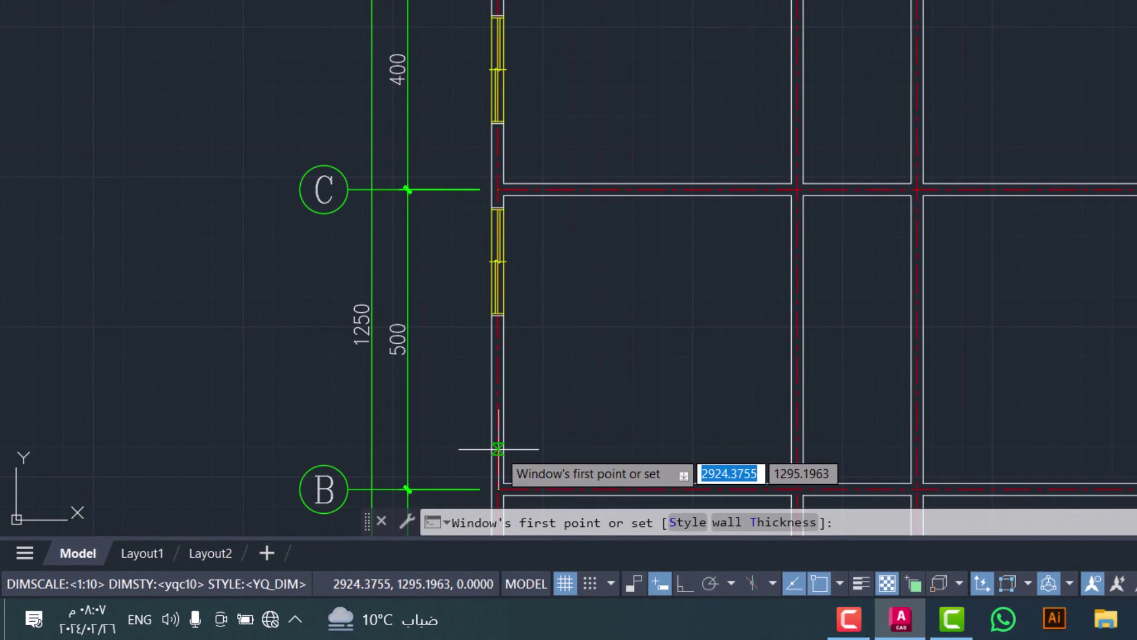
click(499, 454)
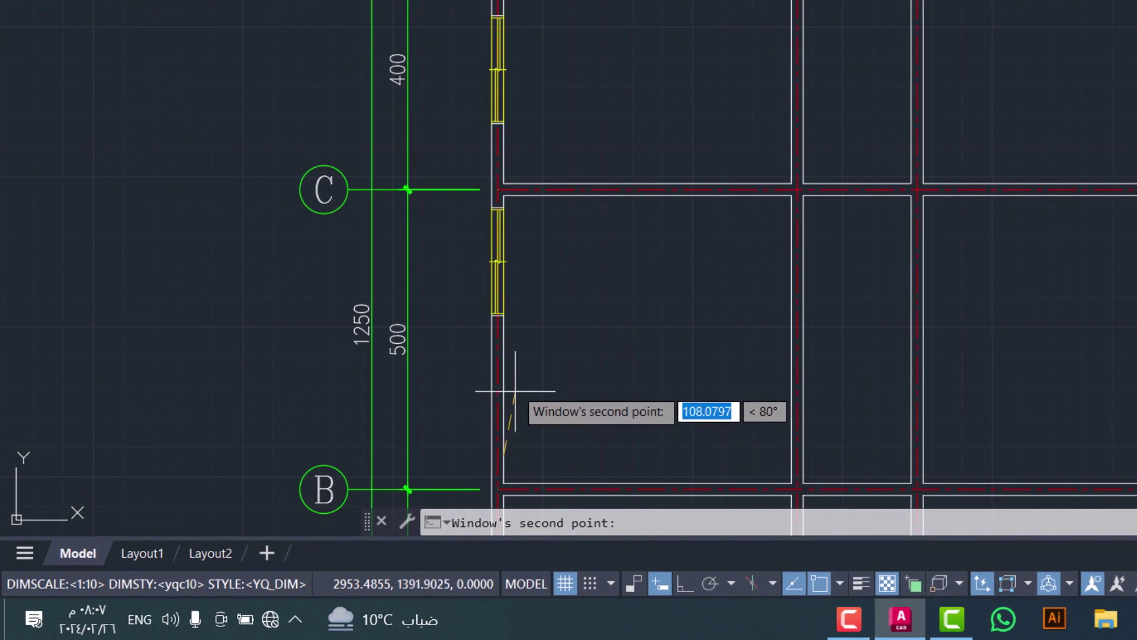
click(504, 363)
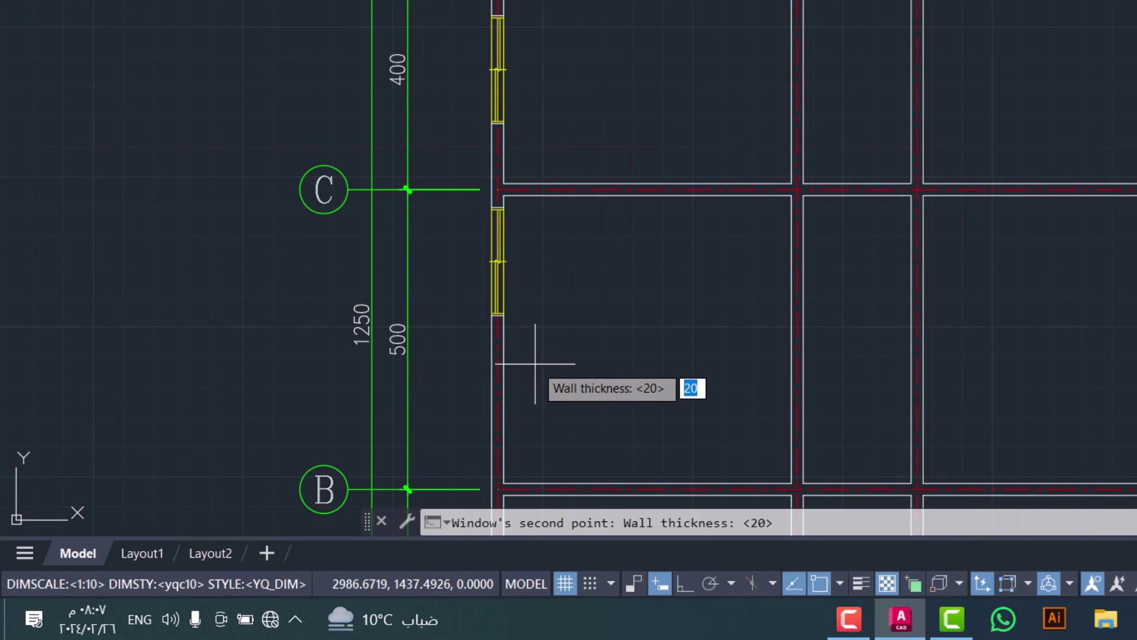
key(Return)
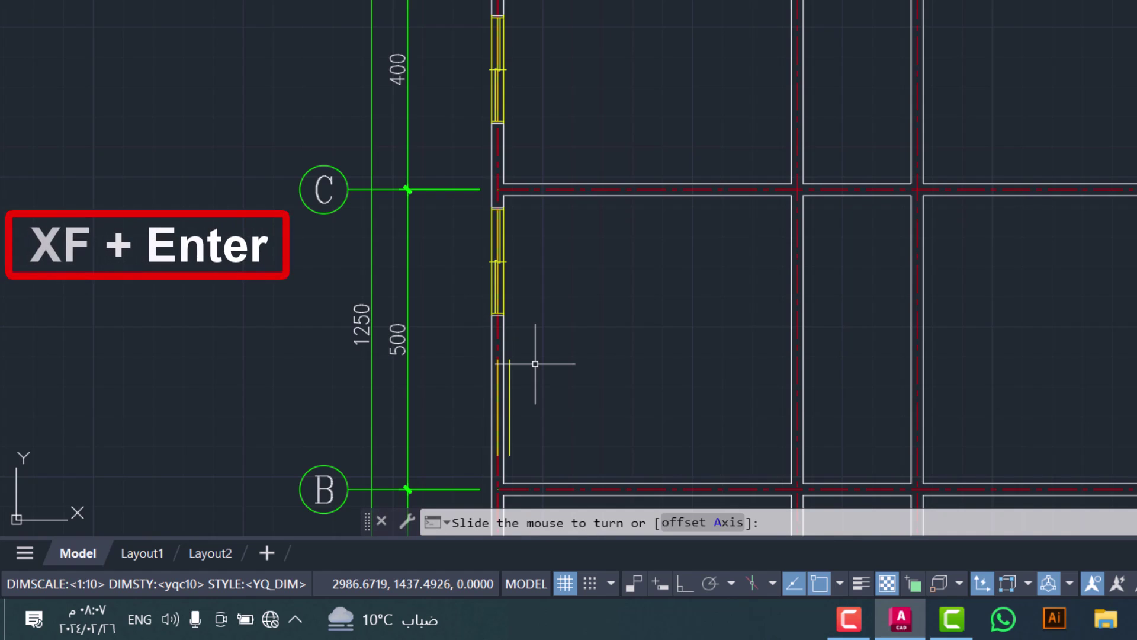
Convert the two short lines in the left wall between grids B and C into a window with XF
key(Return)
text(XF)
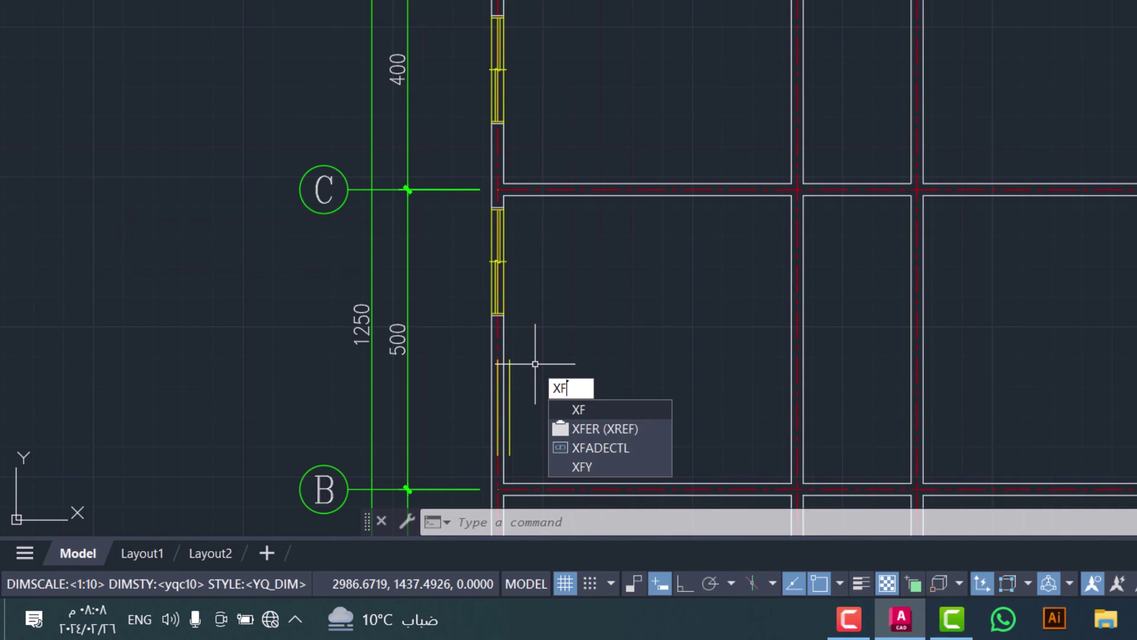
key(Return)
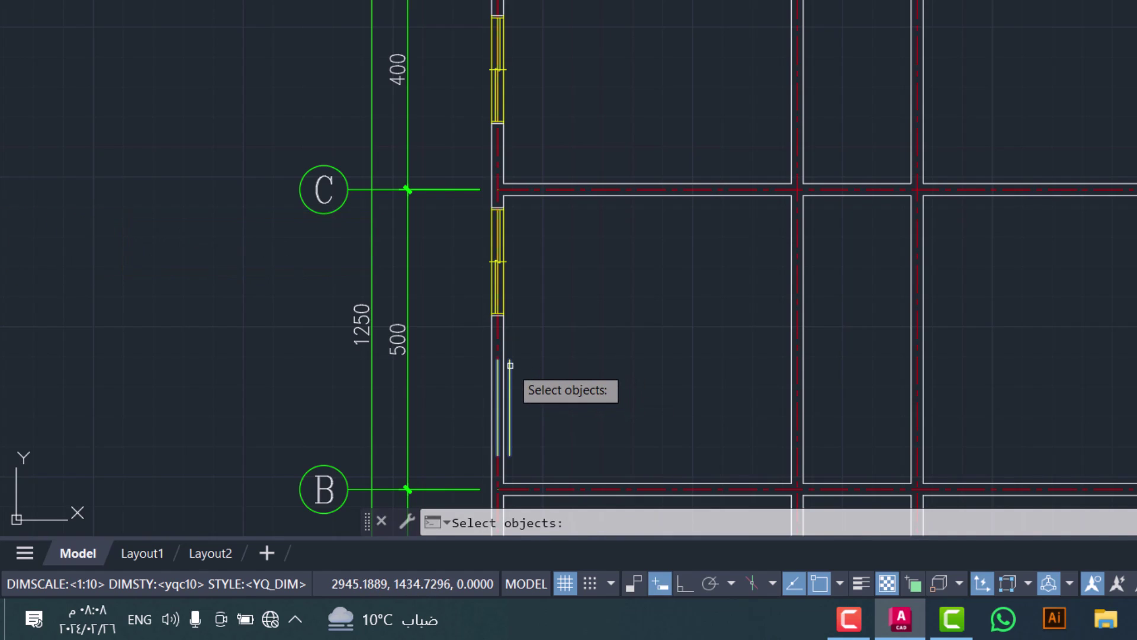
click(510, 365)
key(Return)
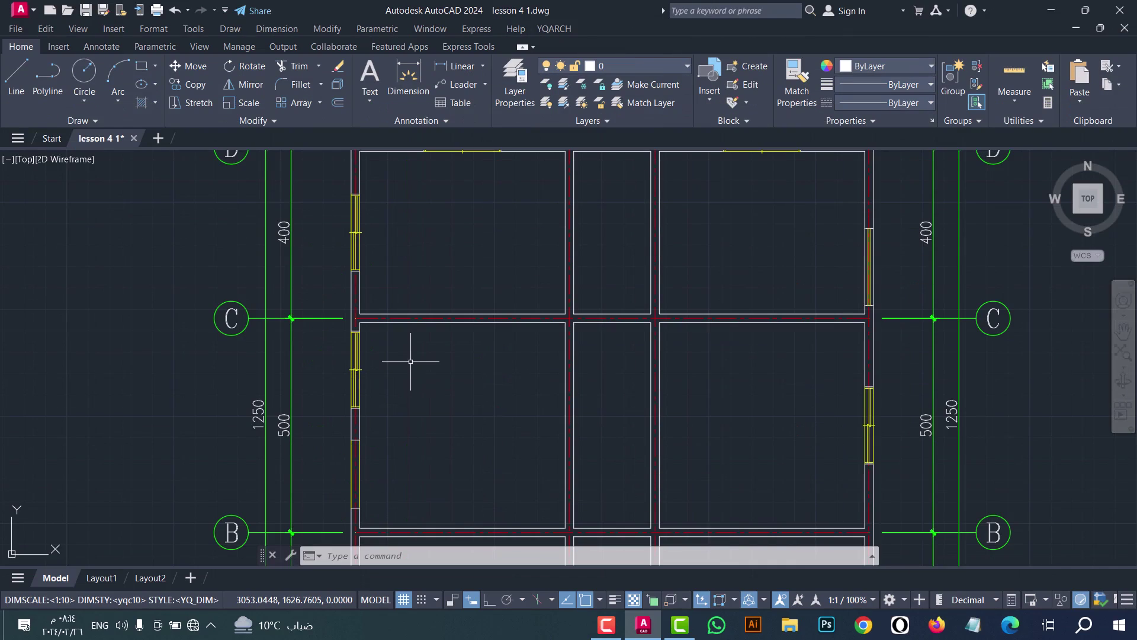
Start the WD window-opening command using Window Style4 and a 180 hole width
text(WD)
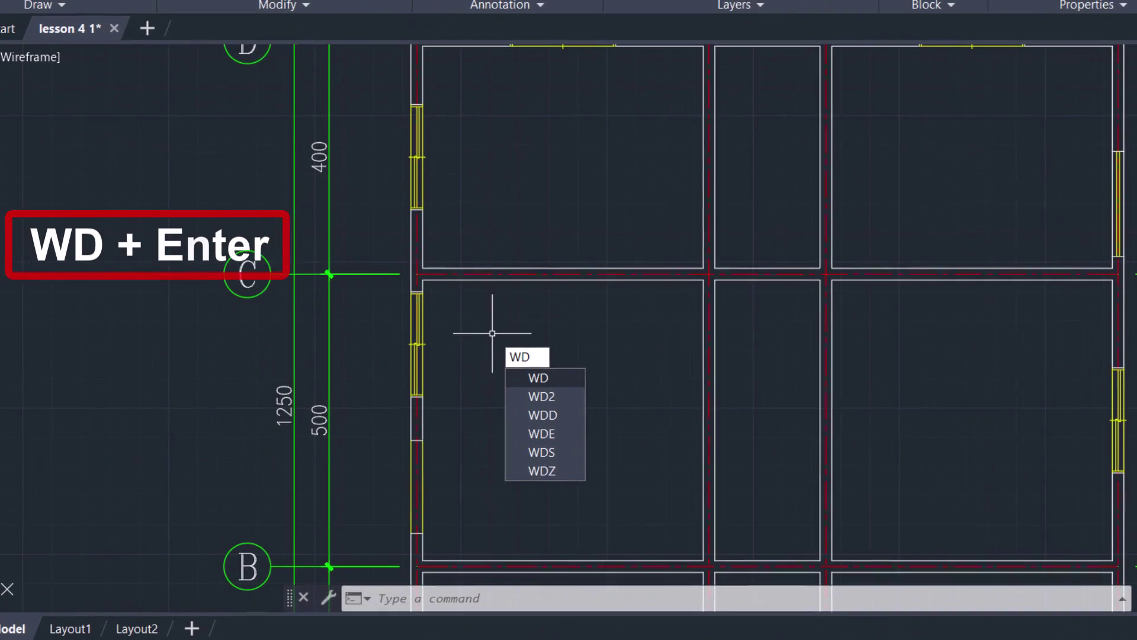
key(Return)
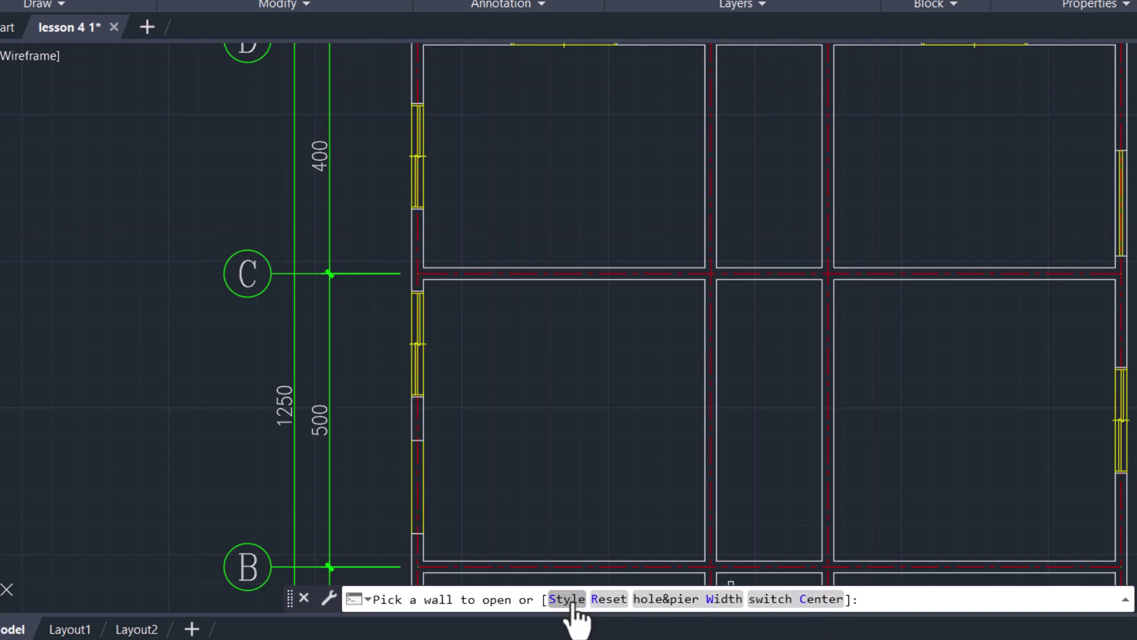
click(567, 599)
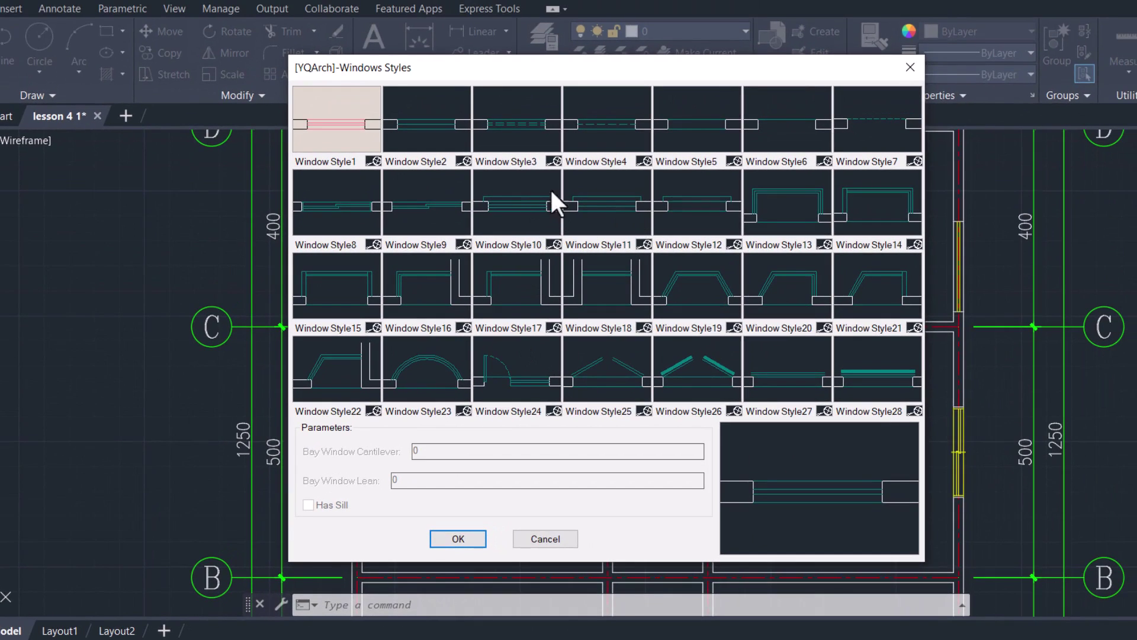
click(608, 136)
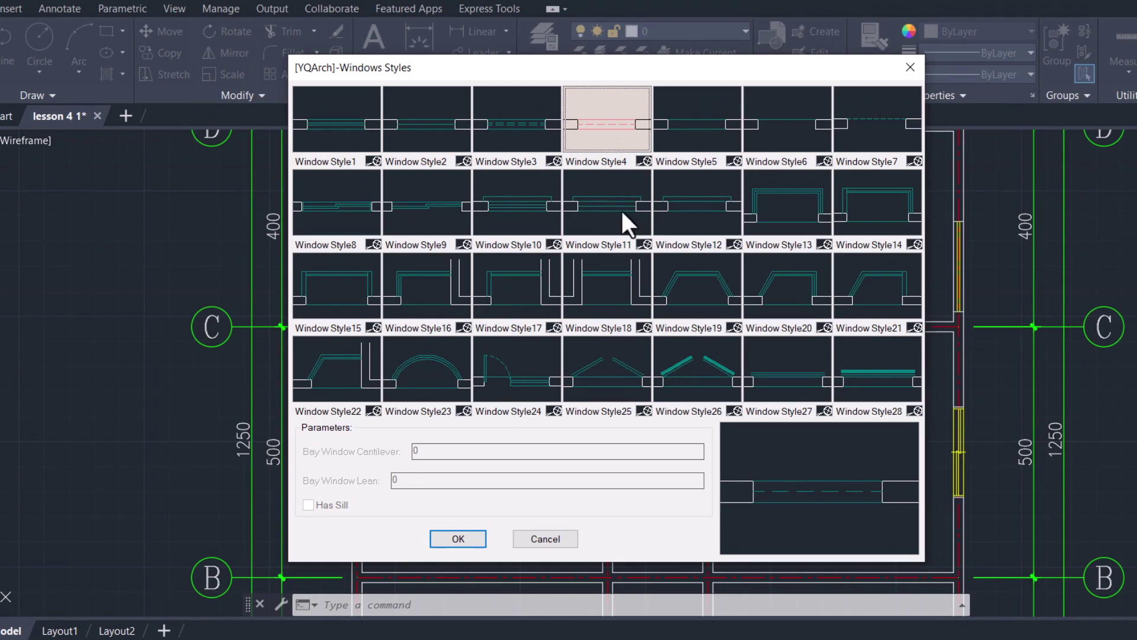
click(458, 538)
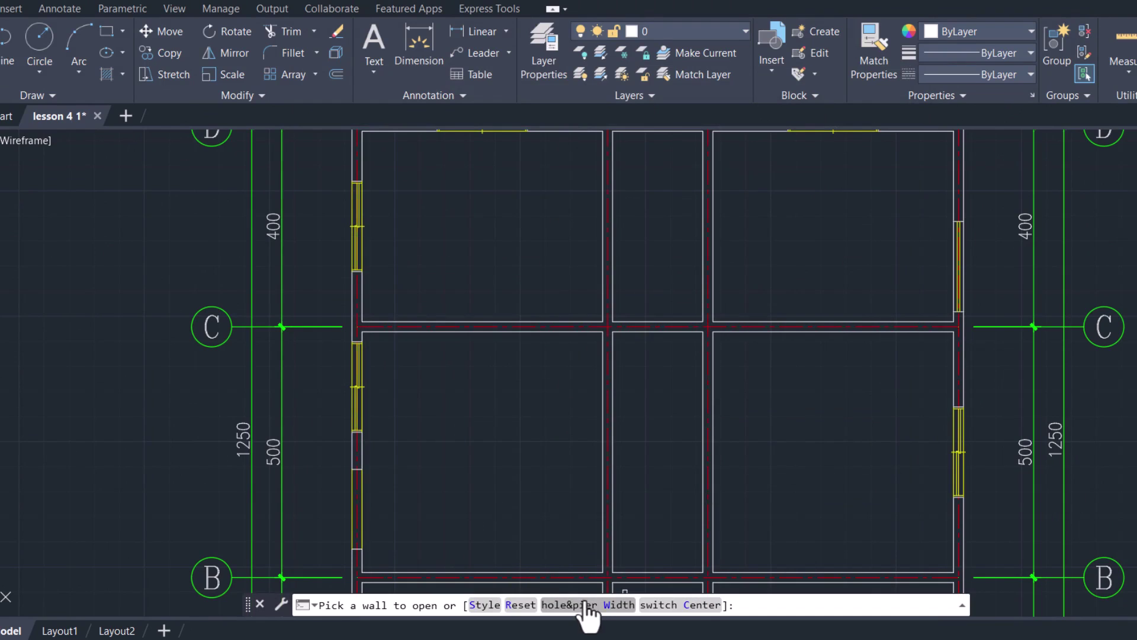
click(588, 603)
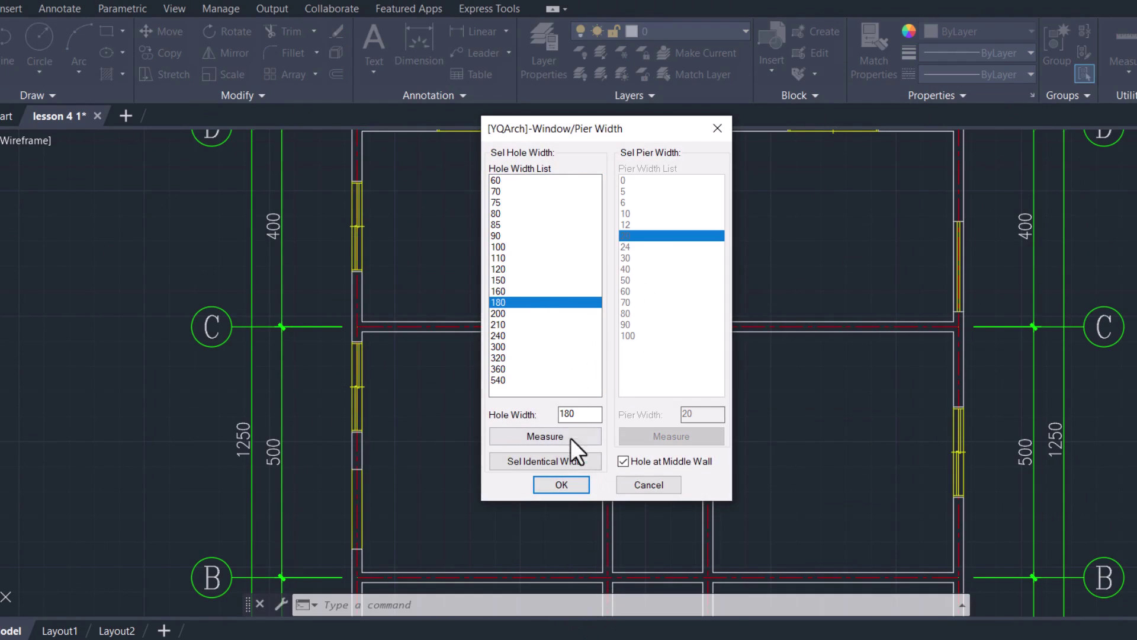
click(560, 485)
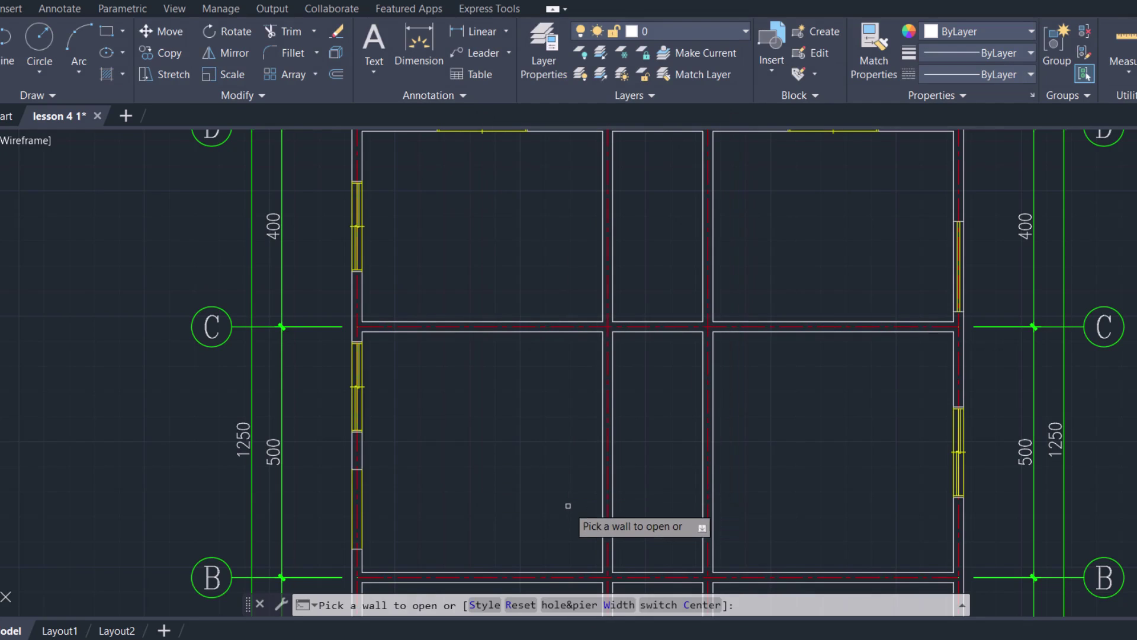
scroll(609, 359, down, 2)
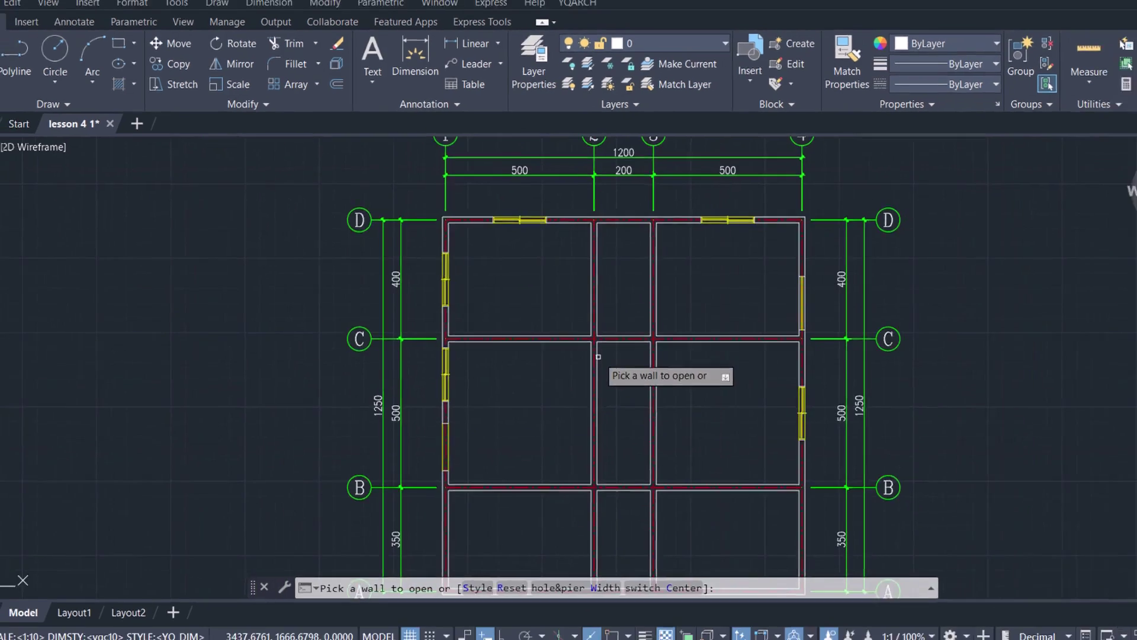
Cut a window opening into the left wall near grid A
scroll(577, 454, up, 8)
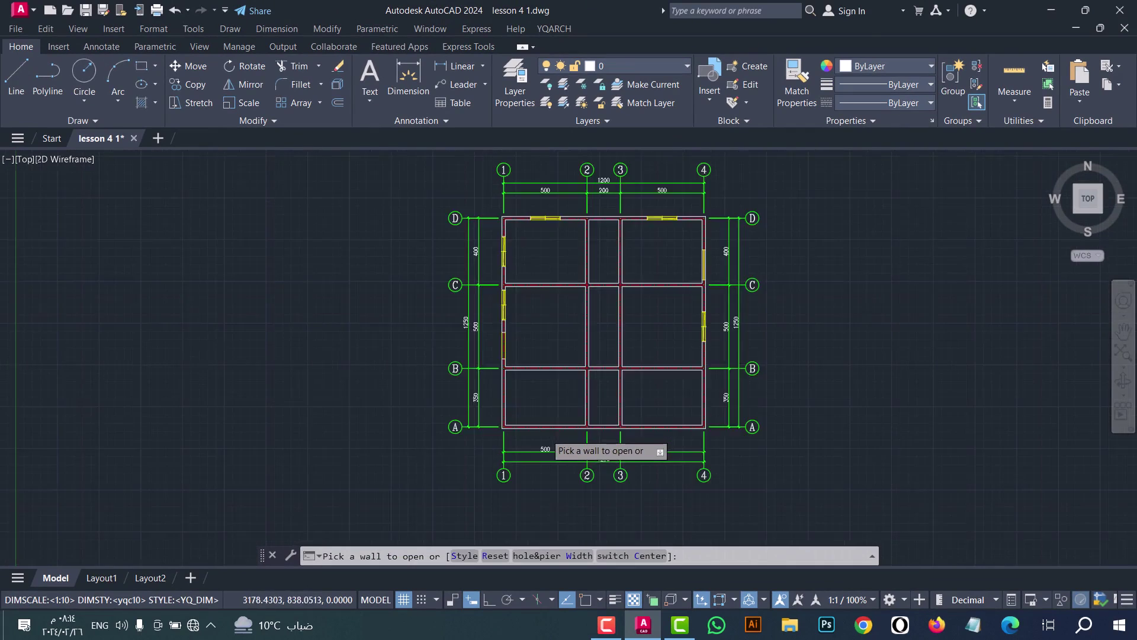
click(459, 356)
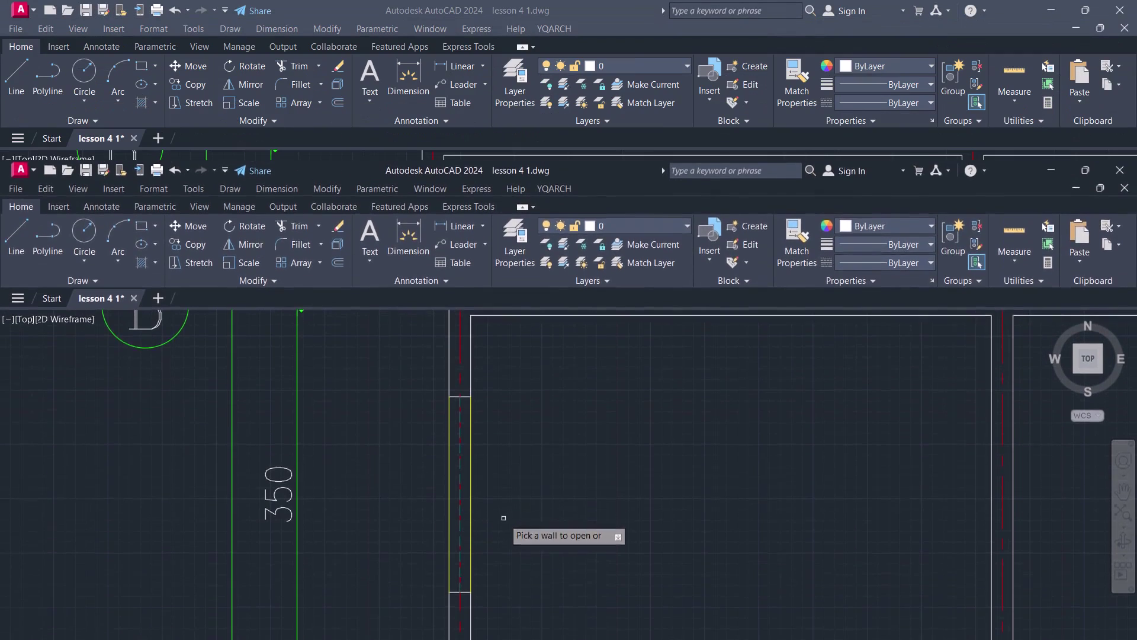
key(Escape)
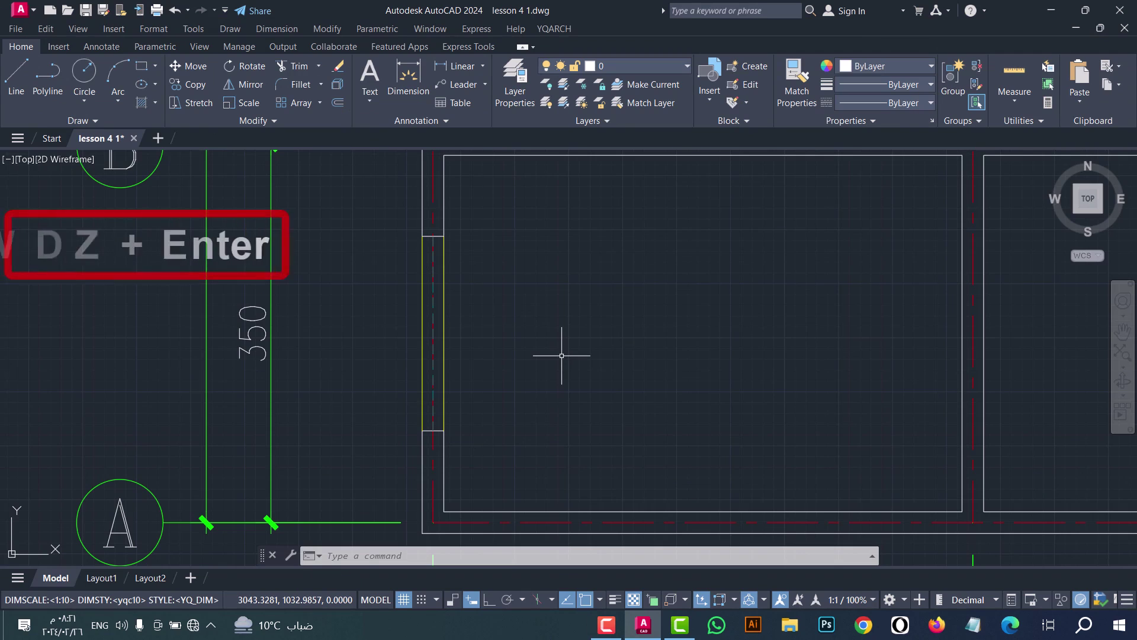
Set up a WDZ corner window with Window Style1 and hole widths 120 and 60
text(wdz)
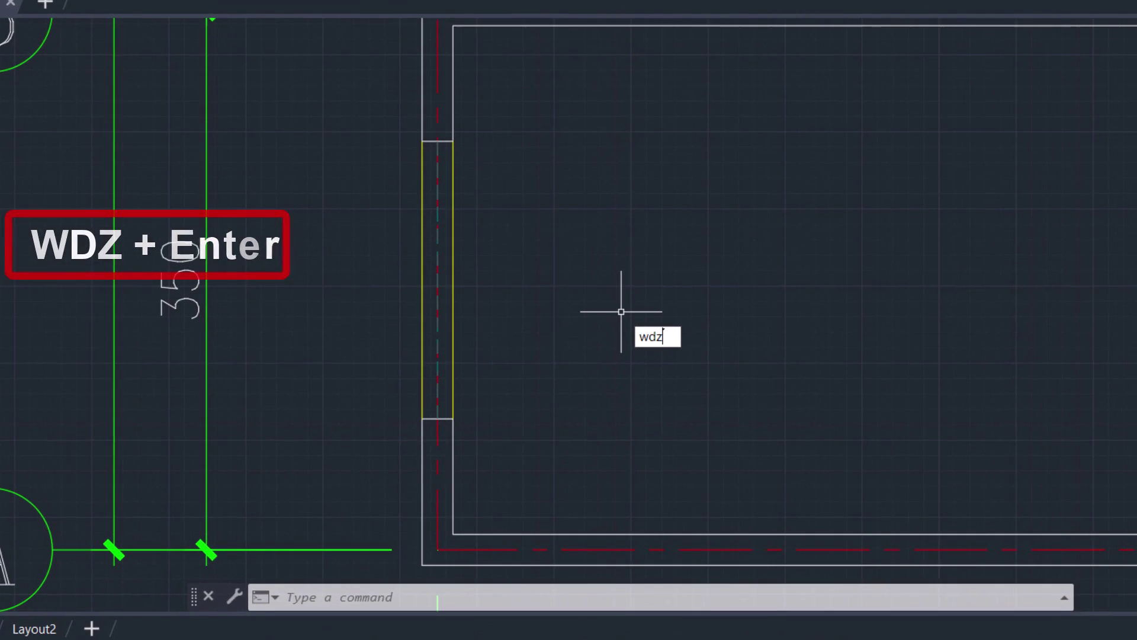
key(Return)
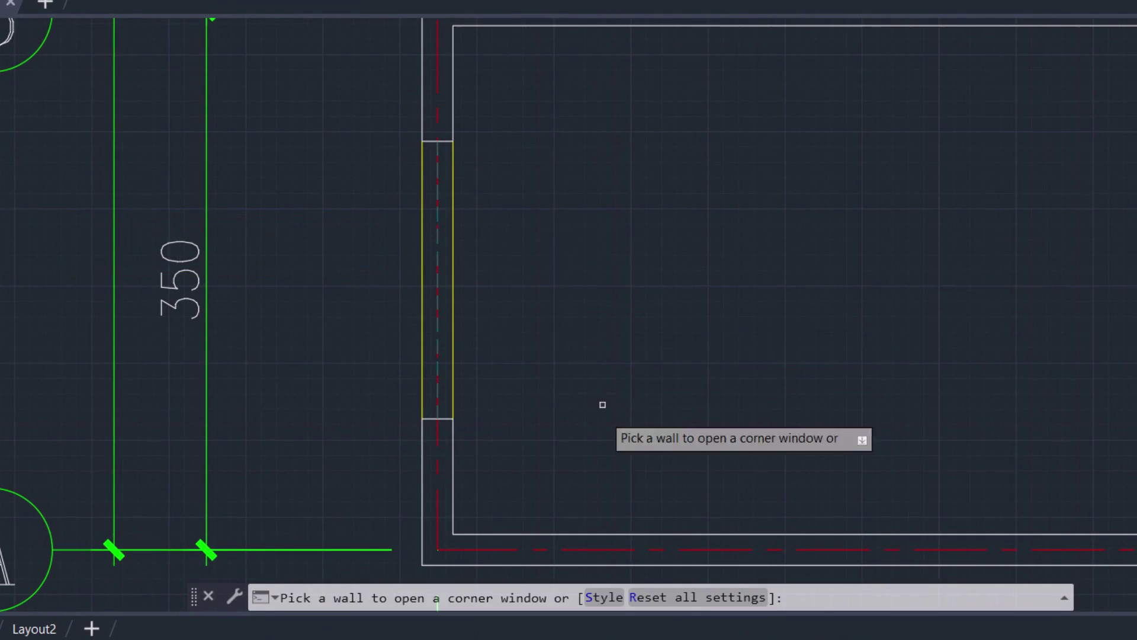
click(604, 597)
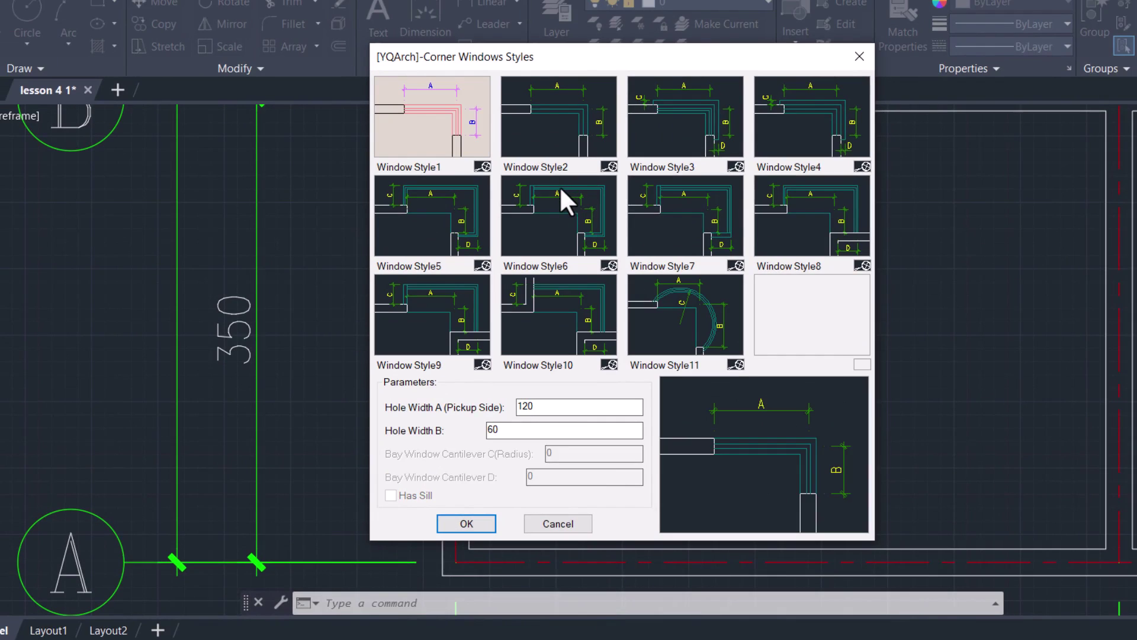
click(442, 117)
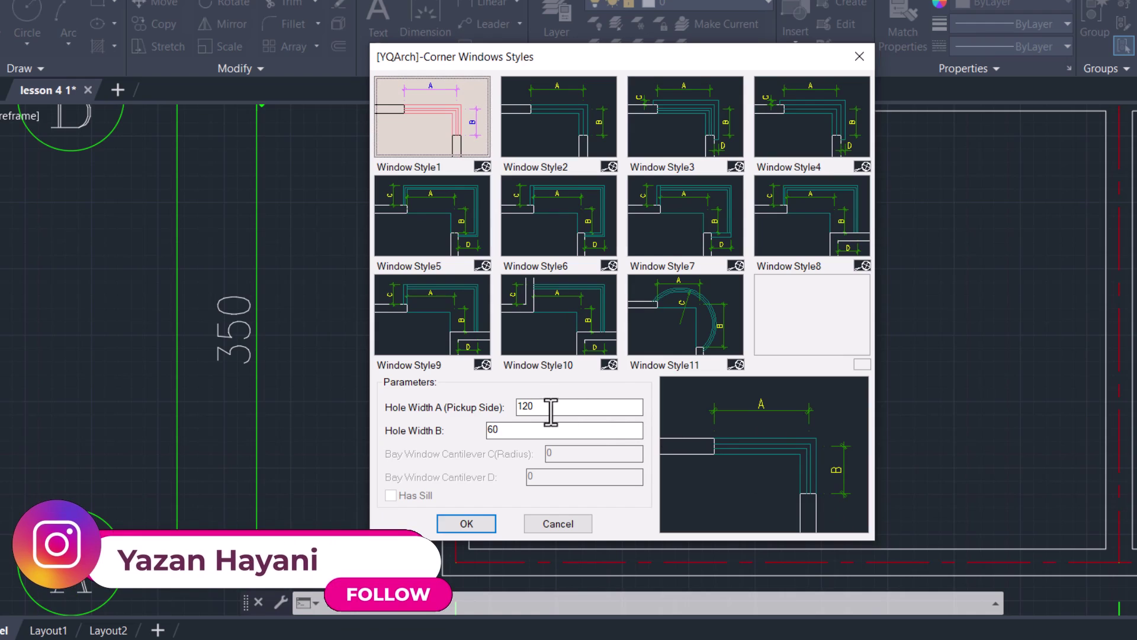
drag(555, 408, 506, 408)
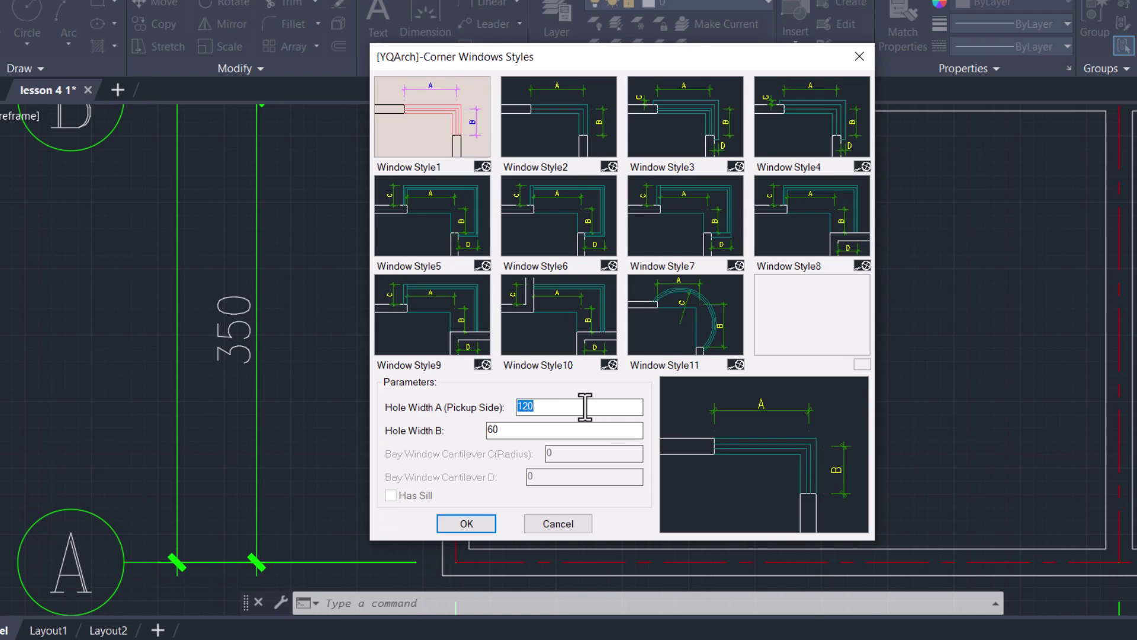
drag(502, 431, 468, 437)
click(471, 527)
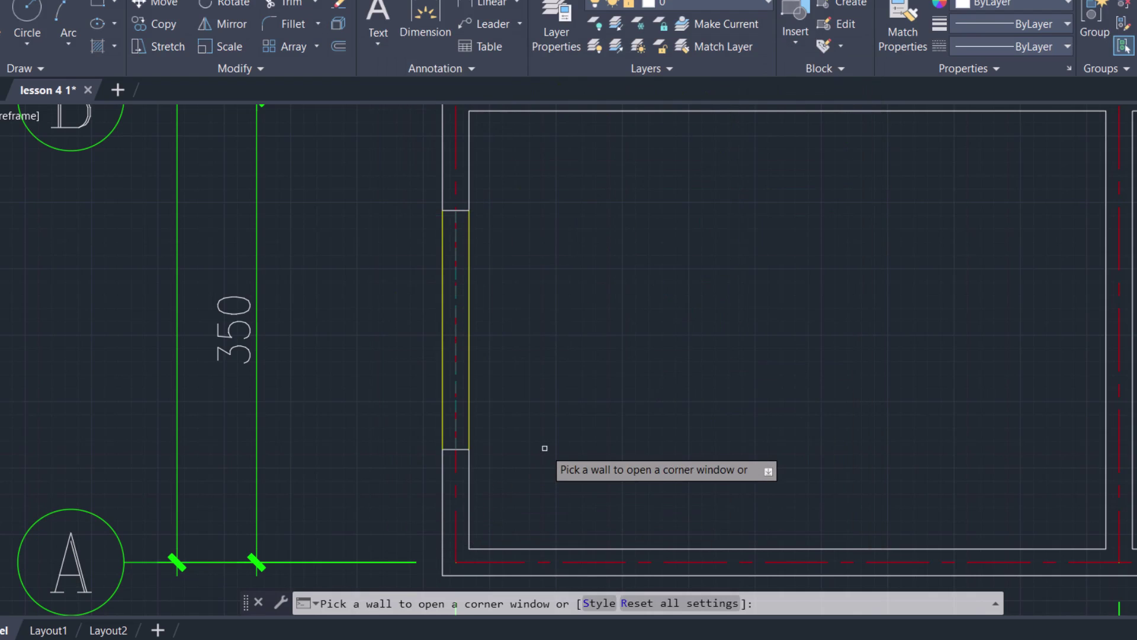
Place the corner window at the bottom-right corner where the right wall meets grid A
scroll(544, 451, down, 5)
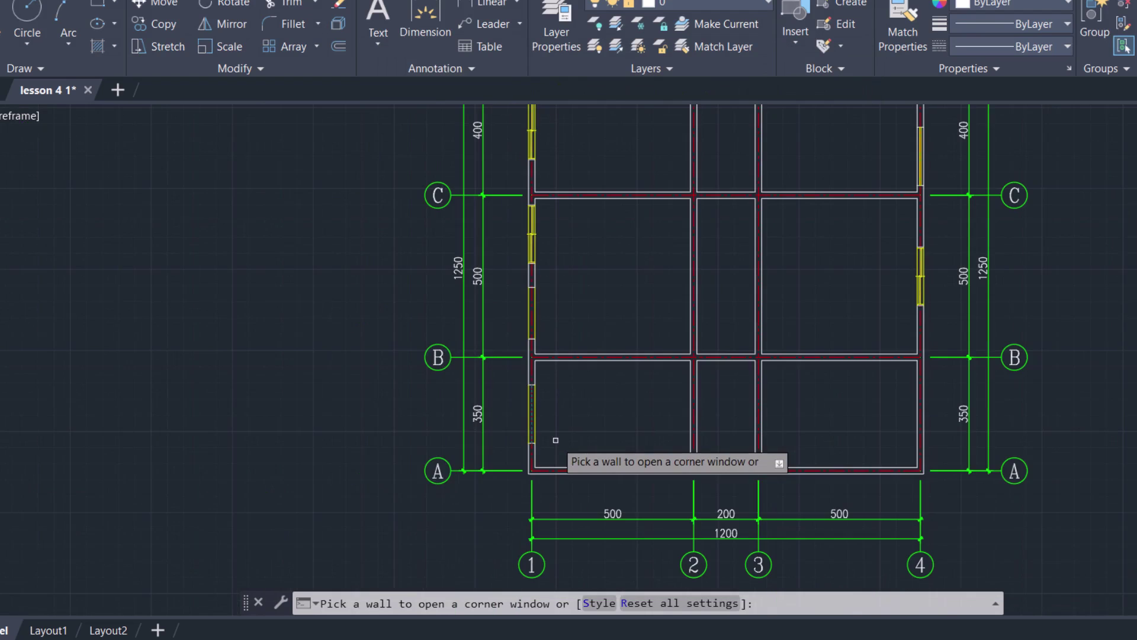
scroll(942, 468, up, 5)
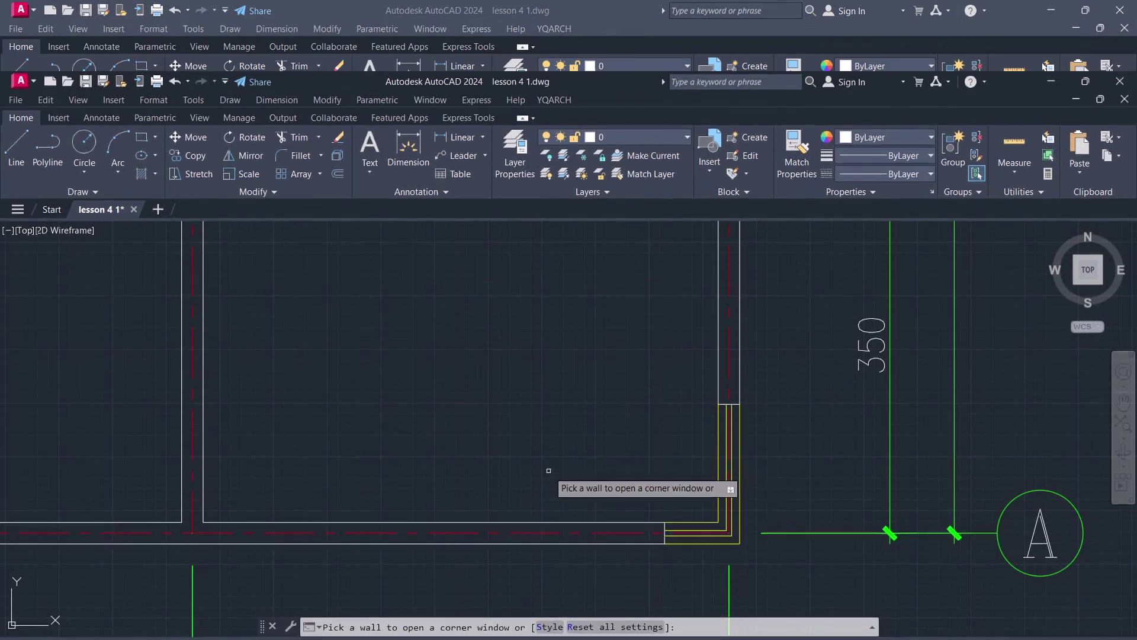
key(Escape)
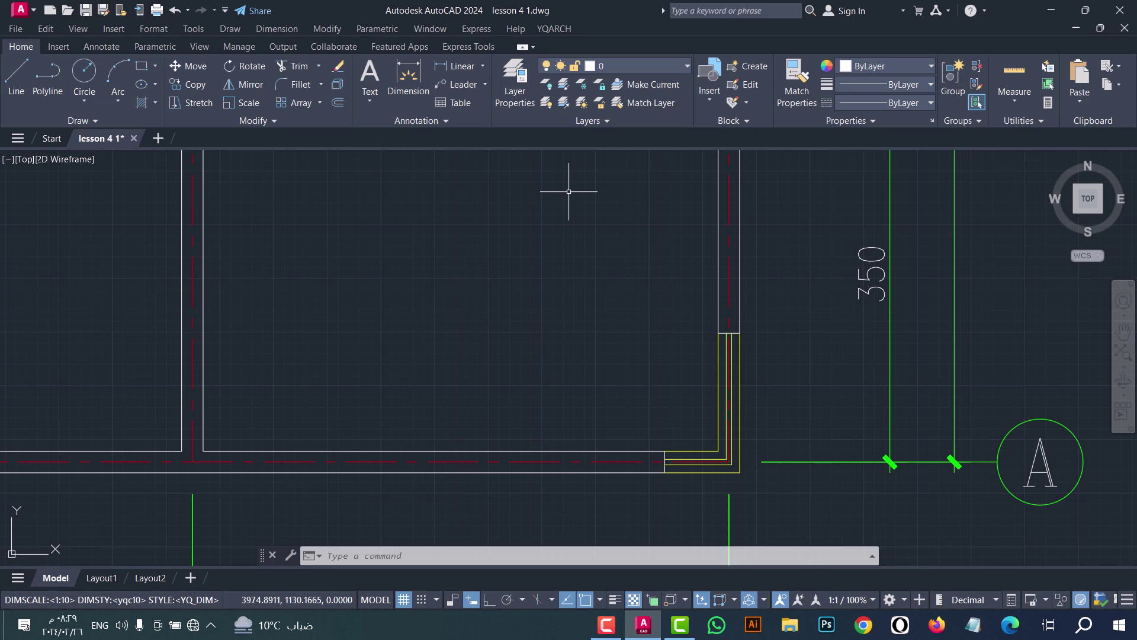
Replace the right-wall window between grids B and C with the R14:DR_D02 double swing door
text(TD)
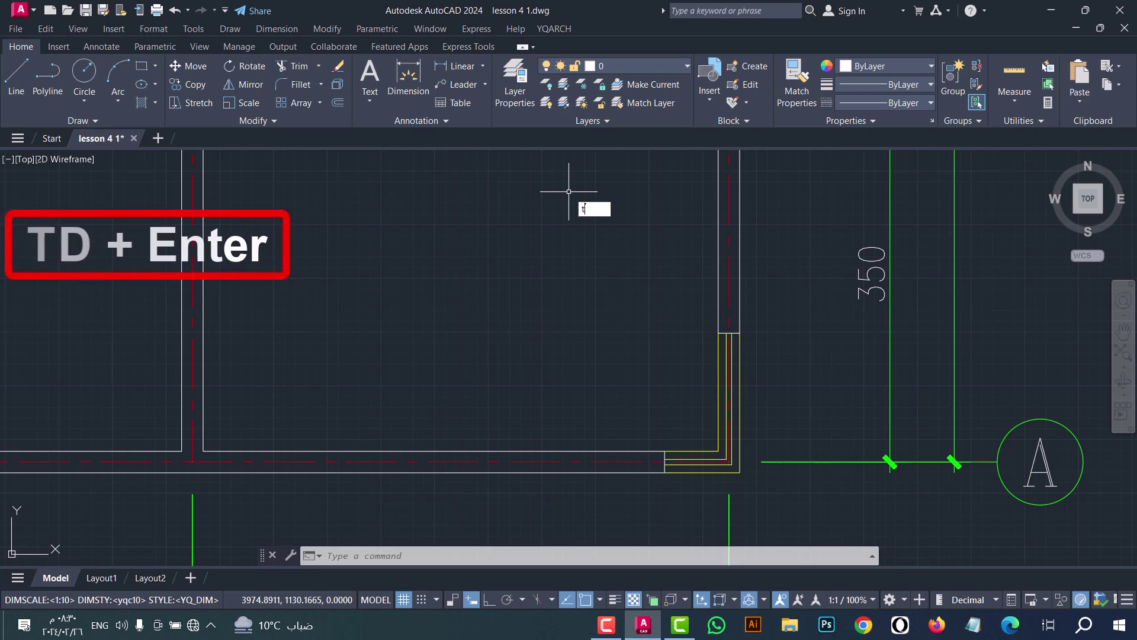
key(Return)
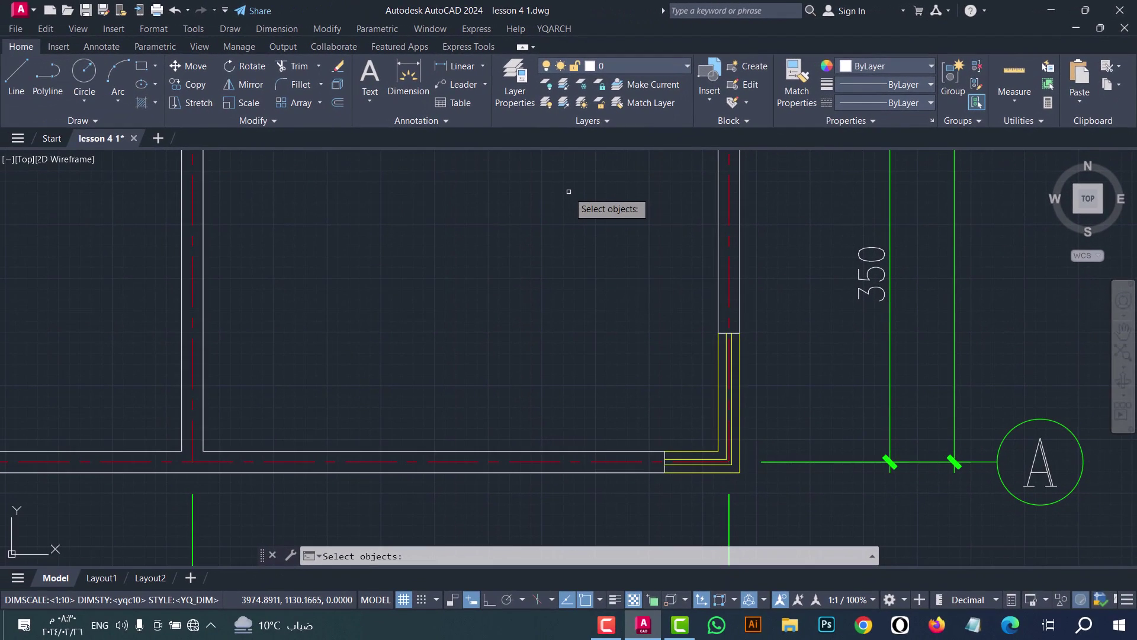
scroll(619, 402, down, 4)
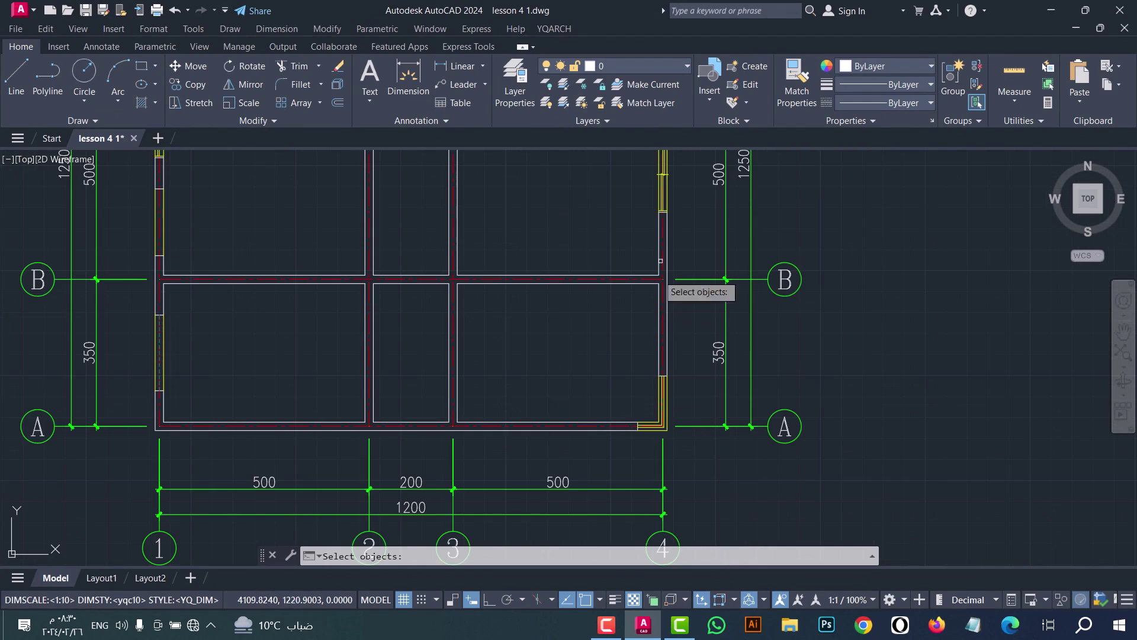
scroll(662, 184, up, 6)
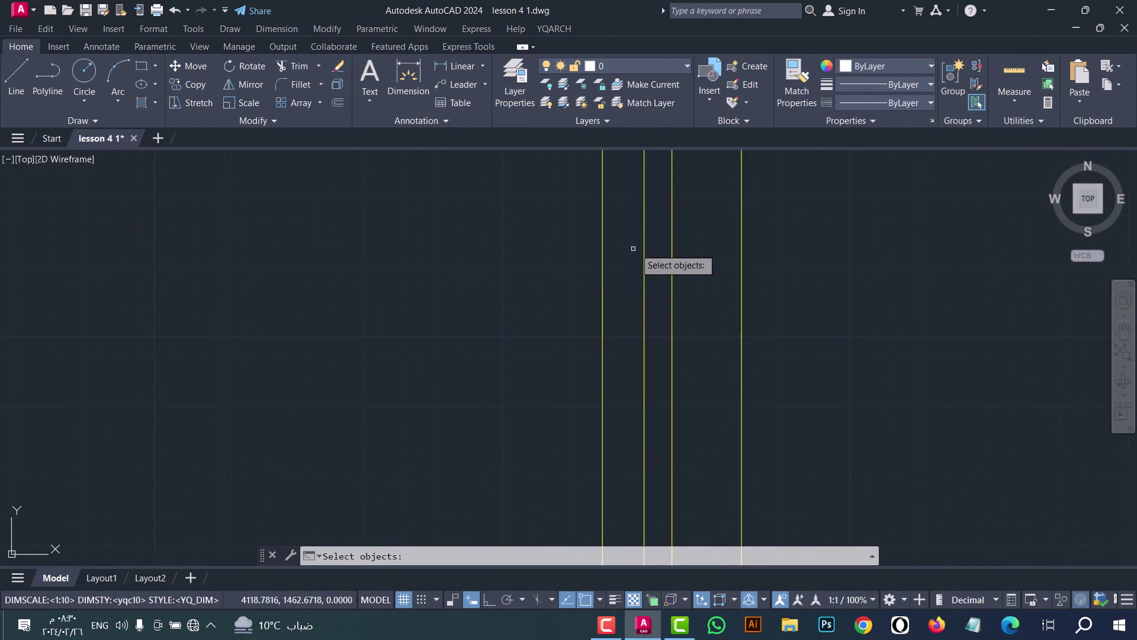
scroll(633, 248, down, 3)
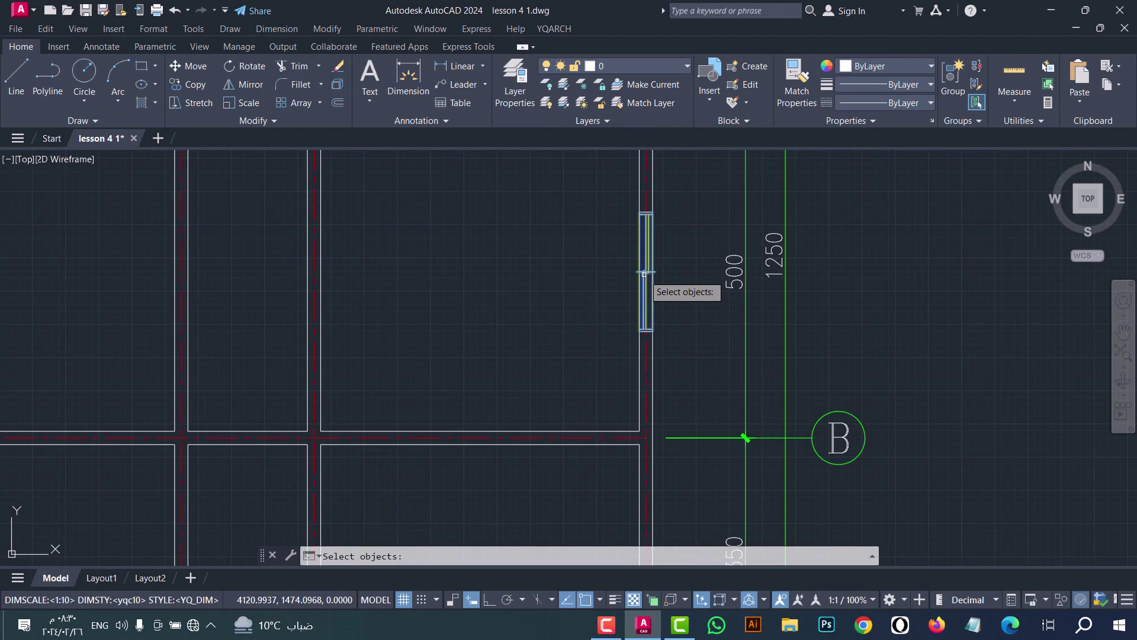
click(644, 273)
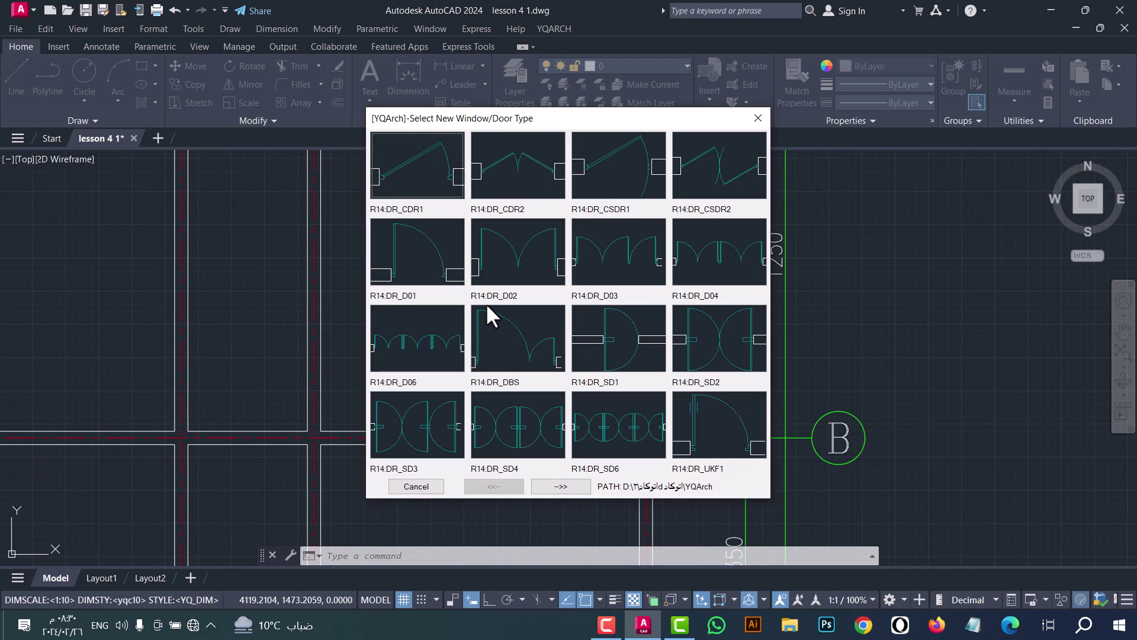
click(562, 483)
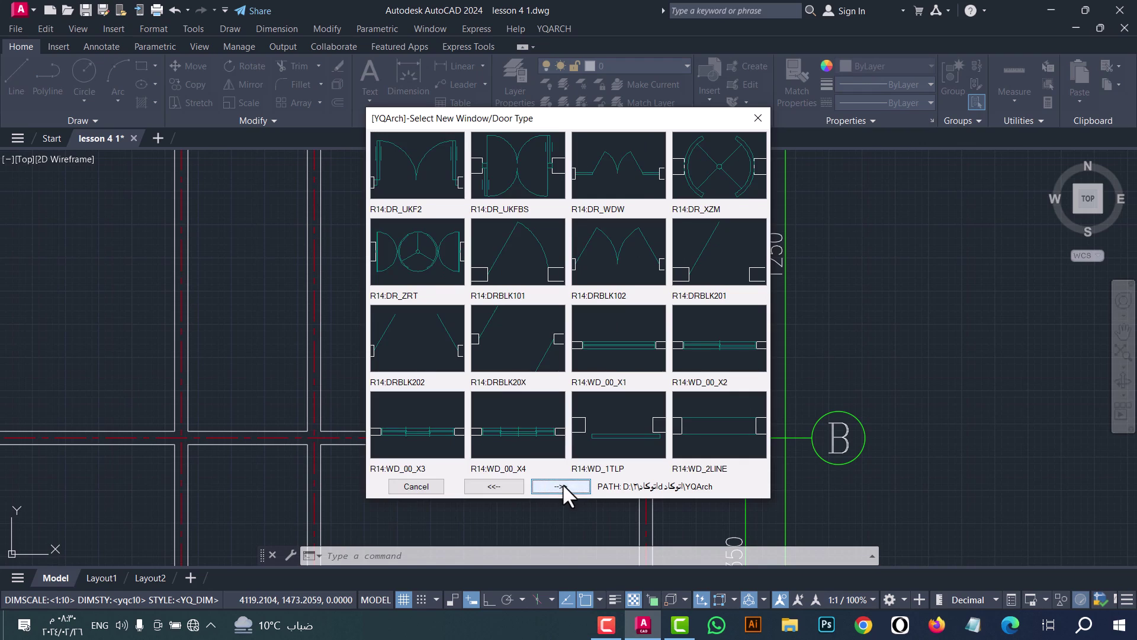
click(563, 484)
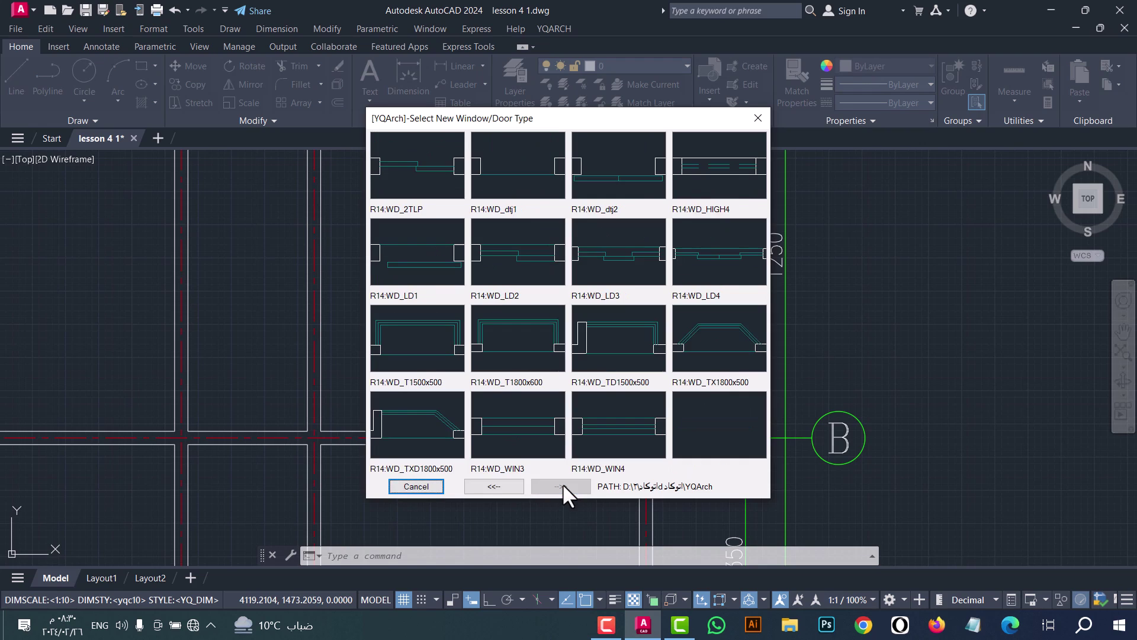
click(491, 485)
click(492, 486)
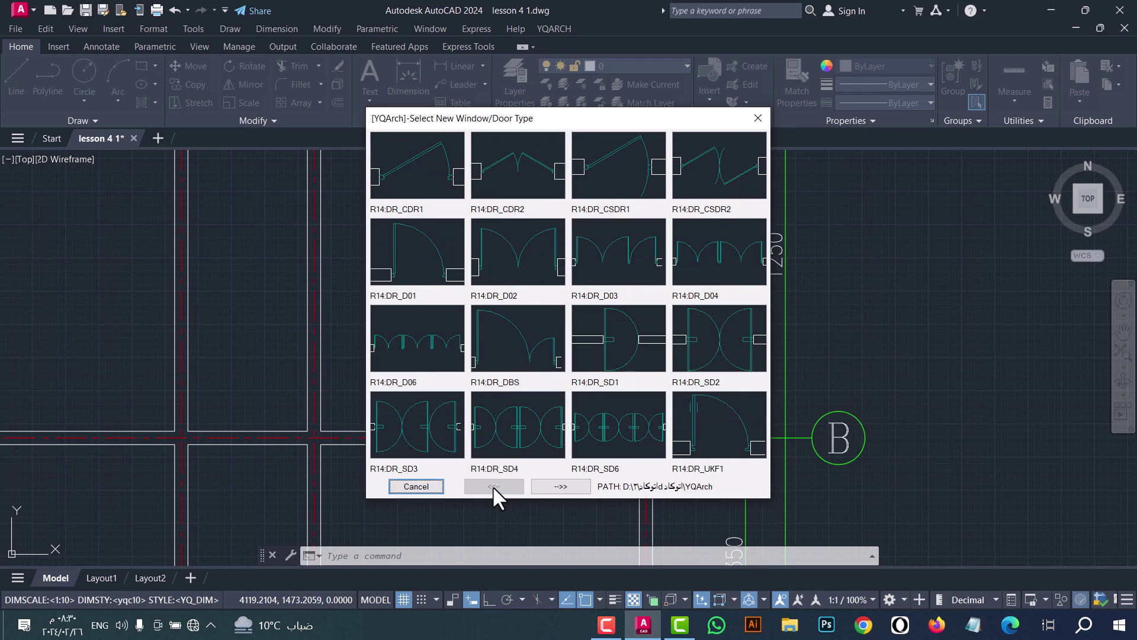
click(524, 258)
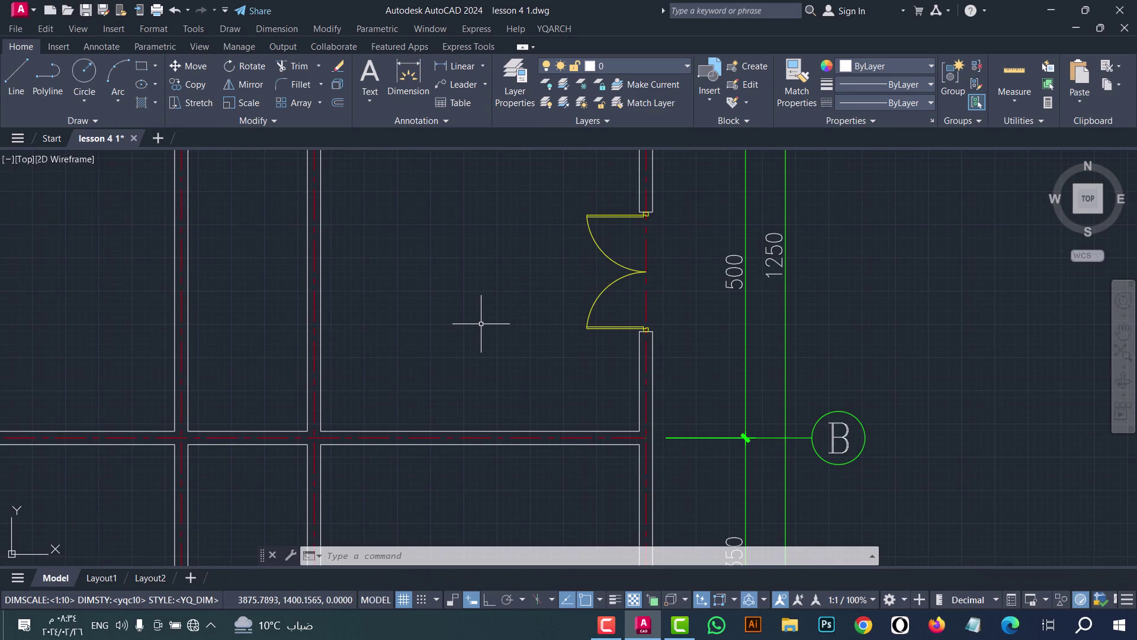
Draw a short line to the right of the plan
click(12, 79)
click(853, 272)
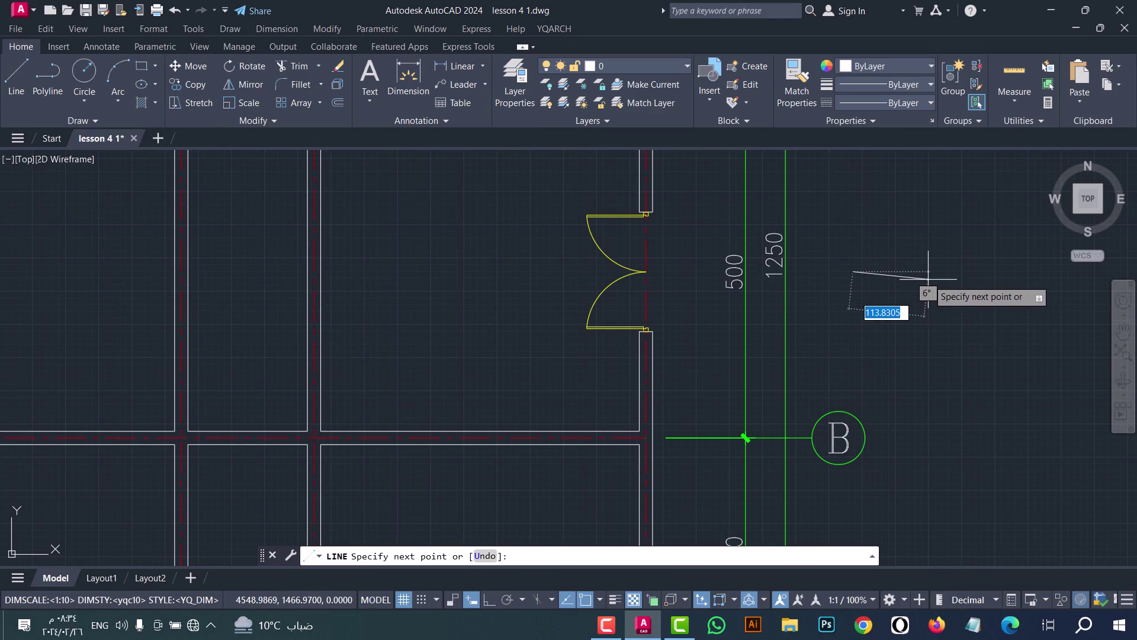
click(928, 278)
right_click(928, 279)
click(947, 287)
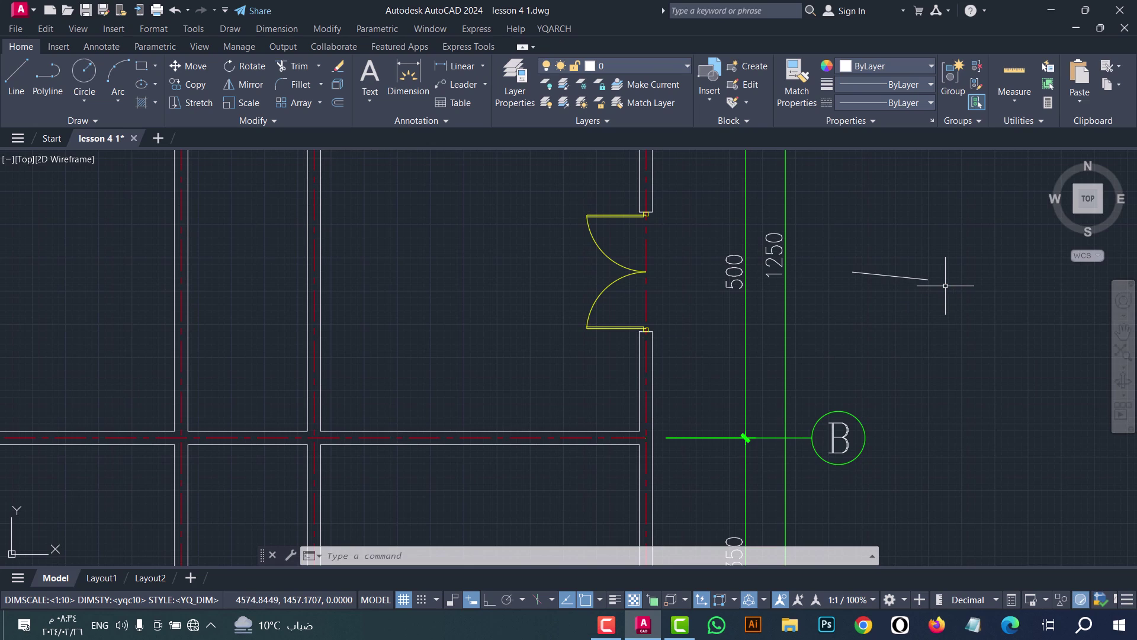
Convert the new line into a double-line window element with XWD
text(XWD)
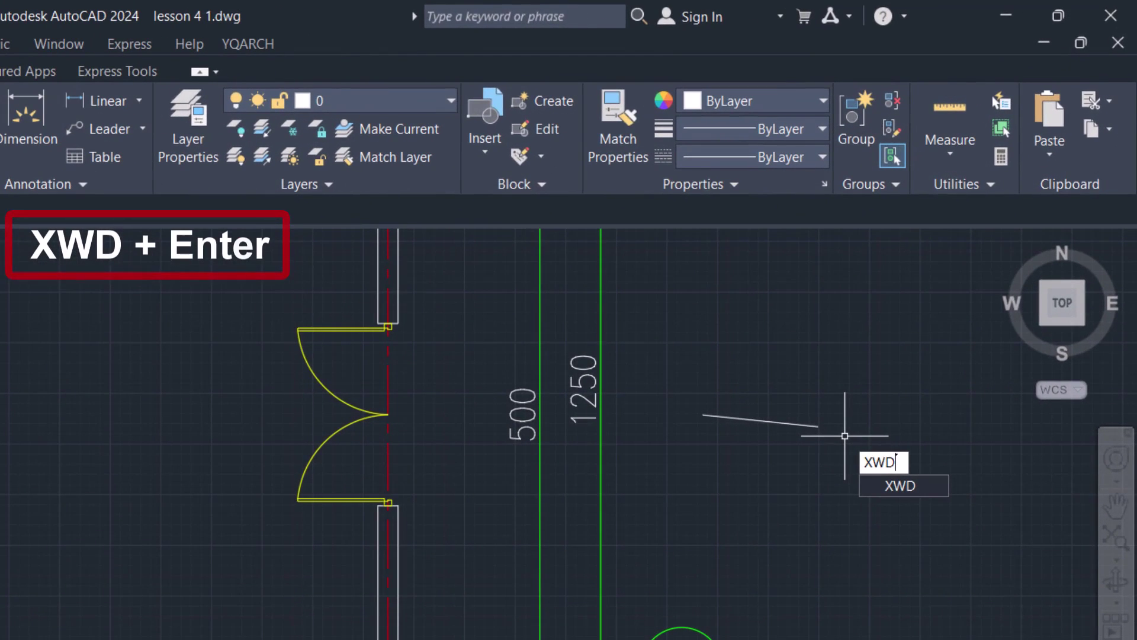
key(Return)
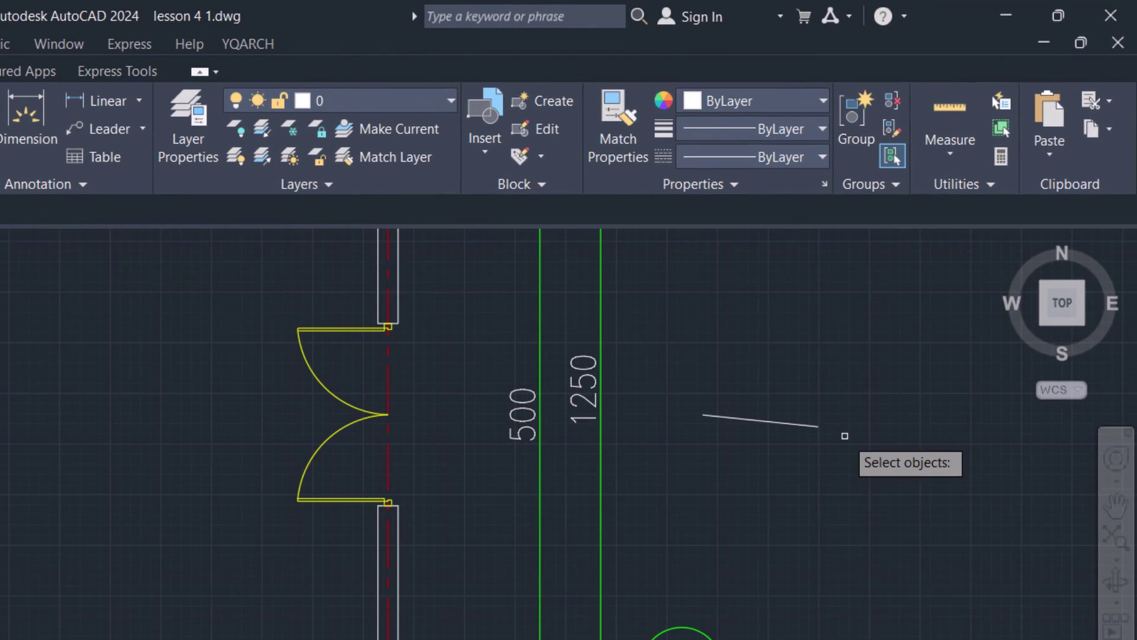
click(780, 422)
key(Return)
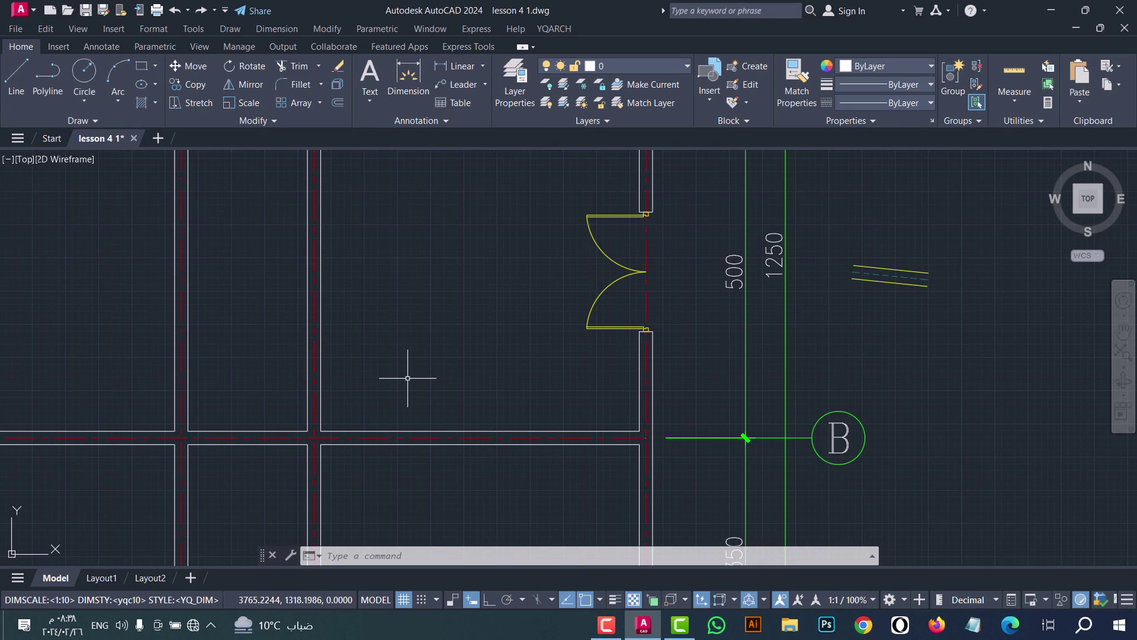
Change the left-wall window between grids C and D to a 200 hole width
text(cw)
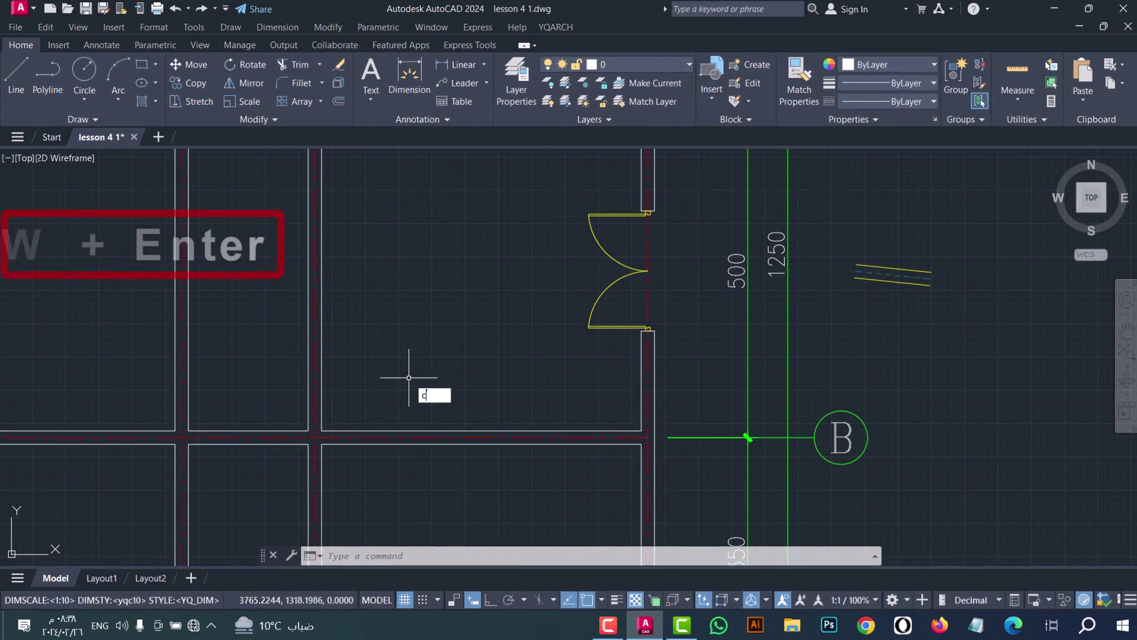
key(Return)
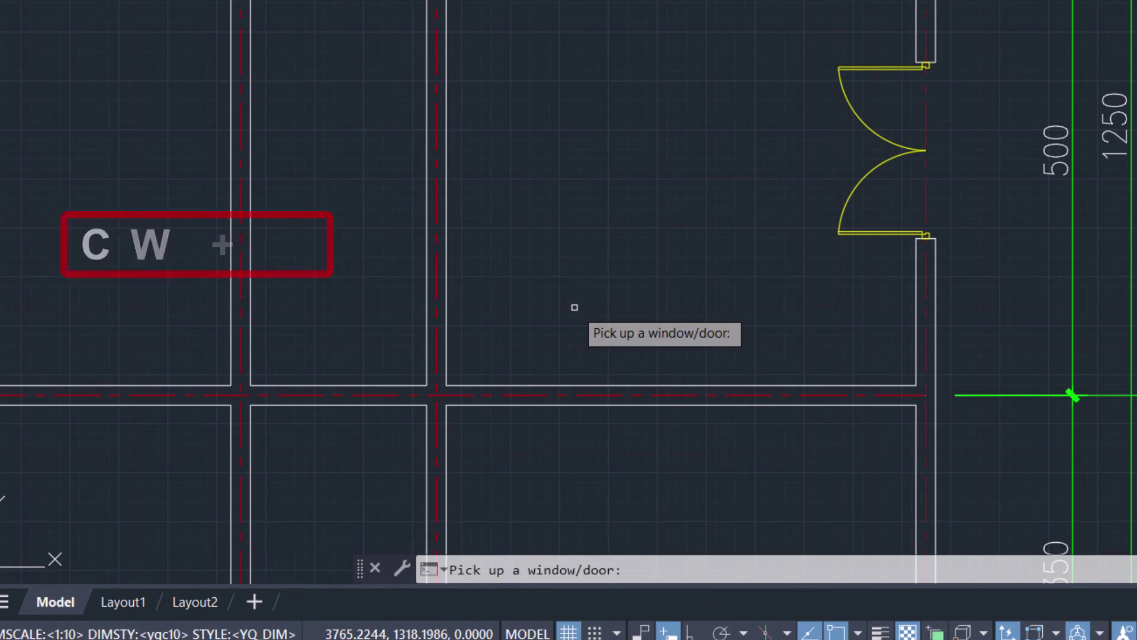
scroll(574, 306, down, 7)
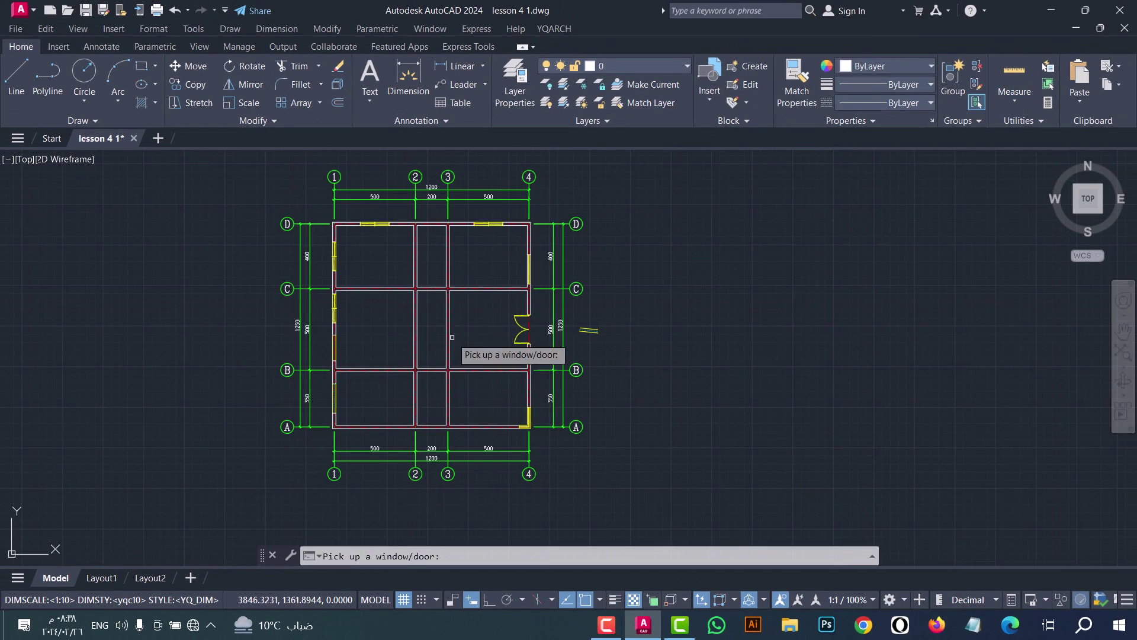
scroll(495, 171, up, 5)
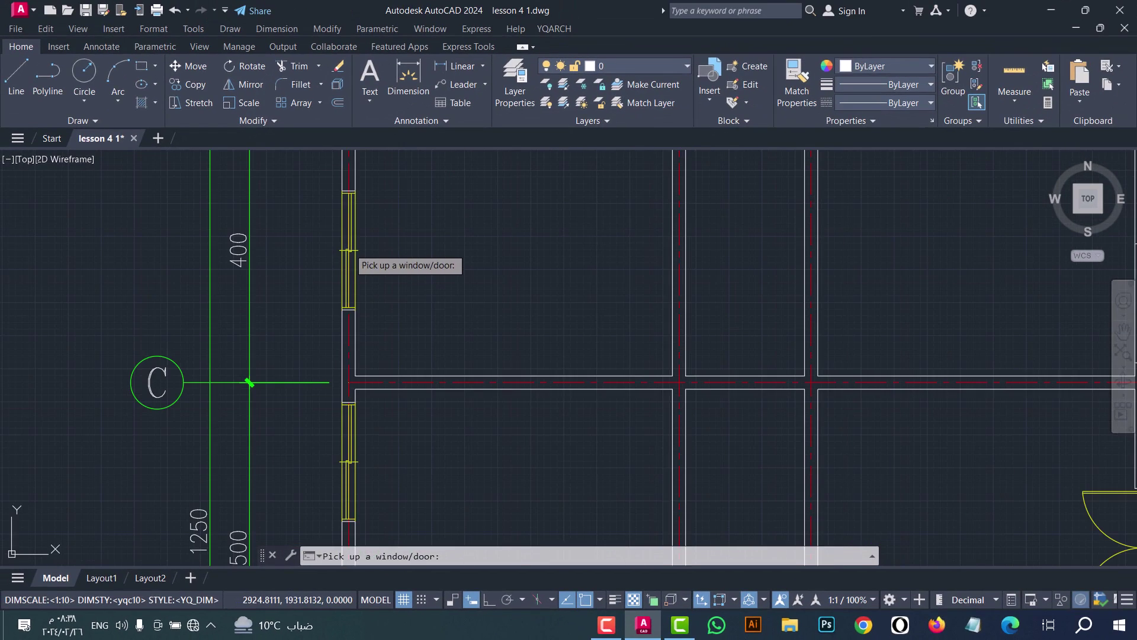
click(348, 251)
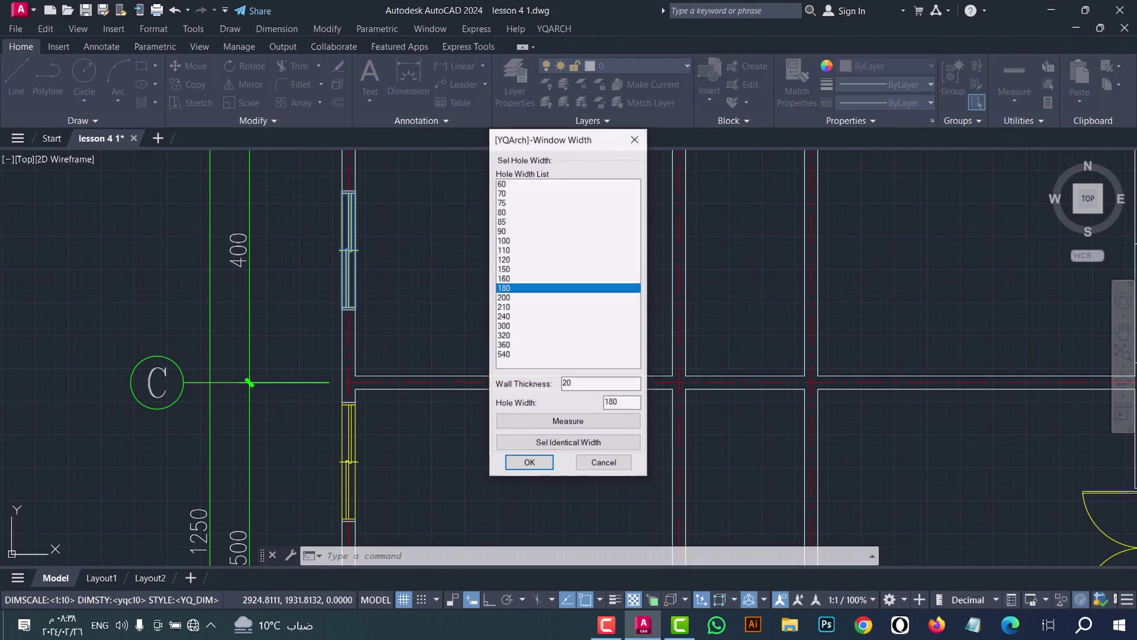
click(519, 297)
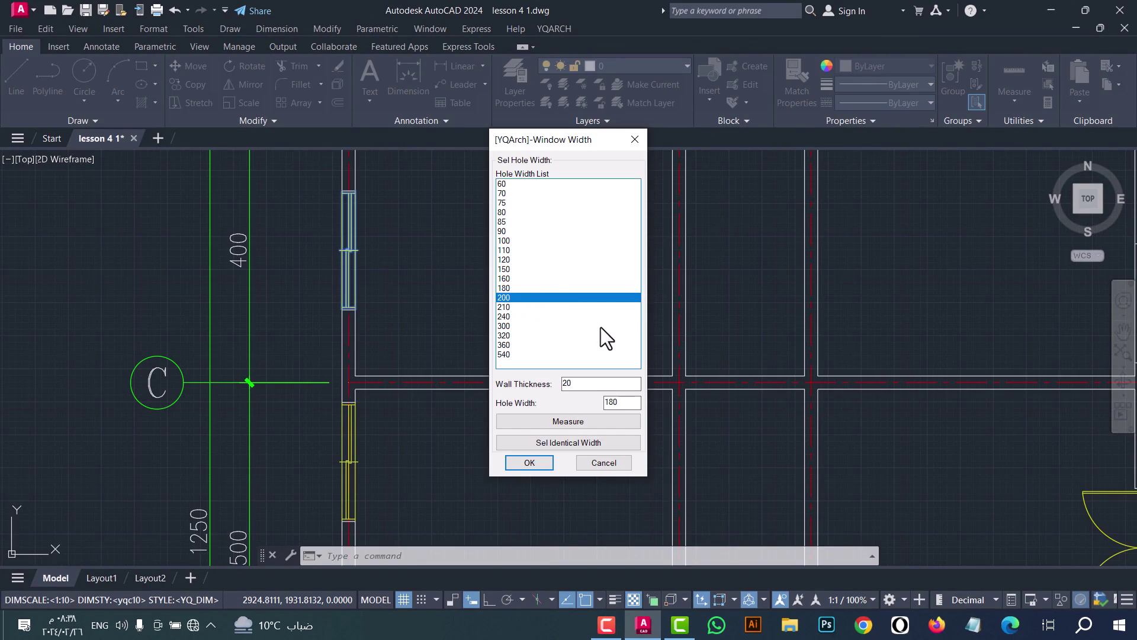
click(536, 462)
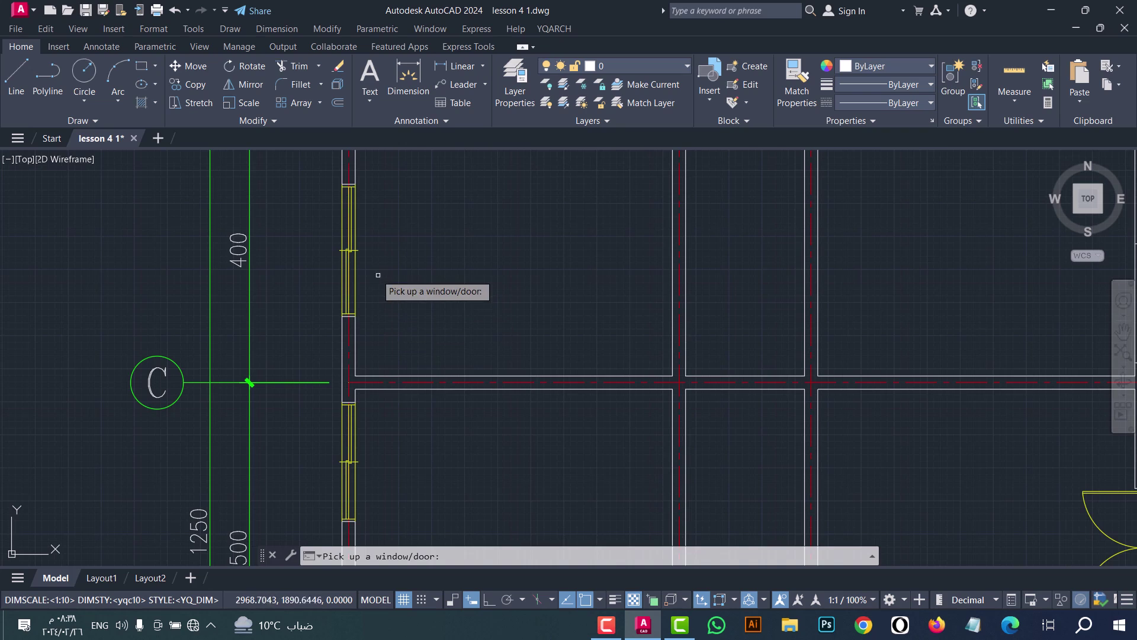
Resize the same left-wall window again, picking 300 from the Hole Width List
click(347, 250)
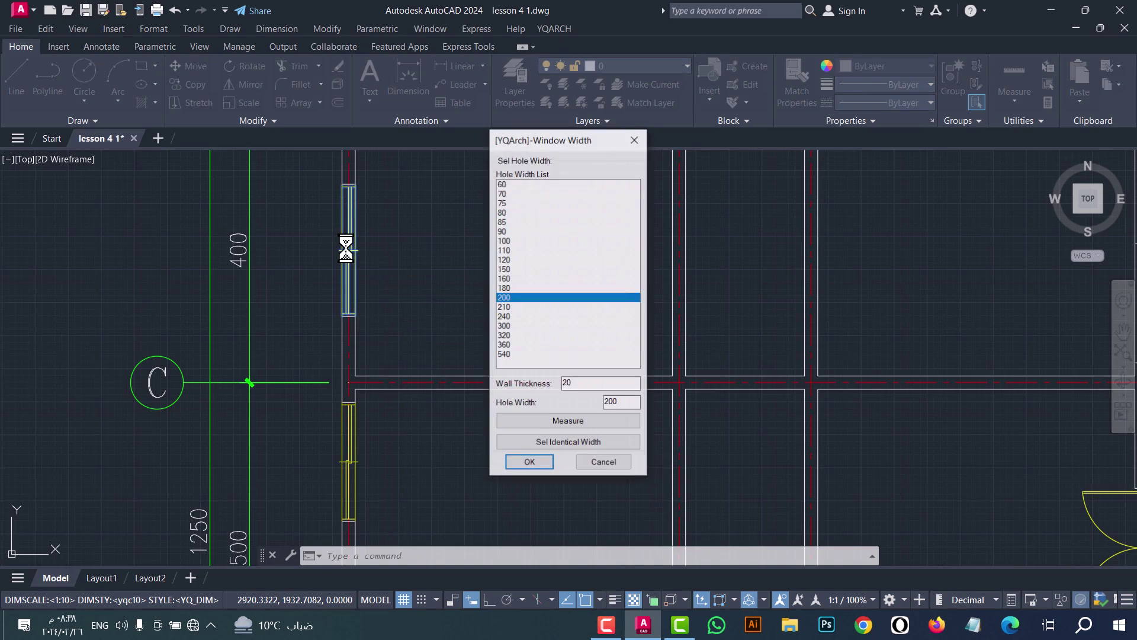
click(508, 326)
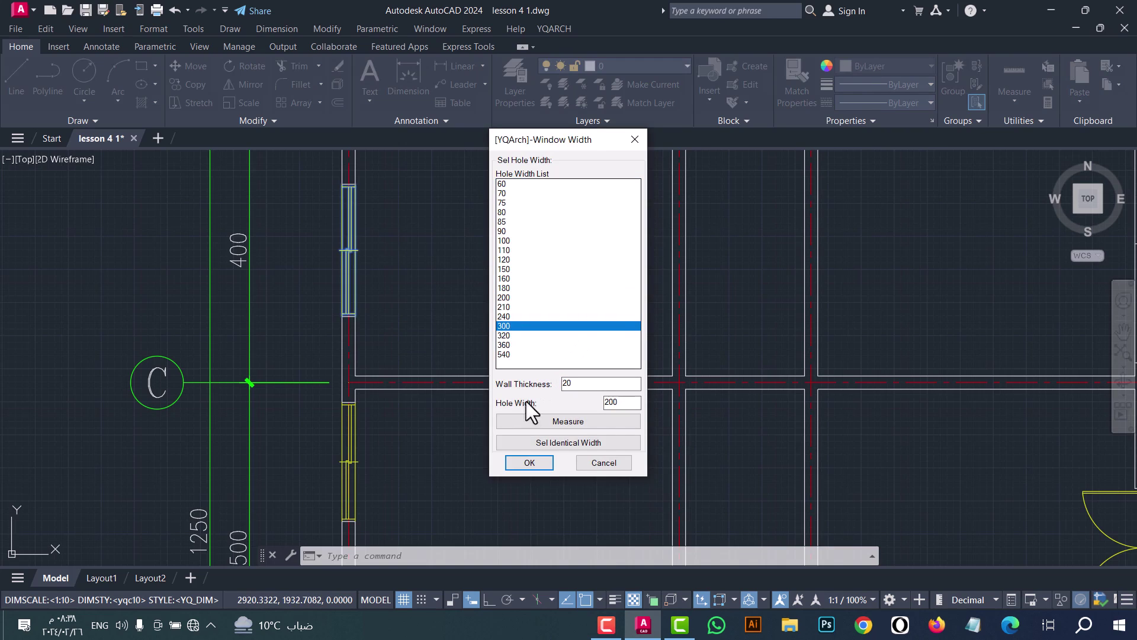
click(539, 464)
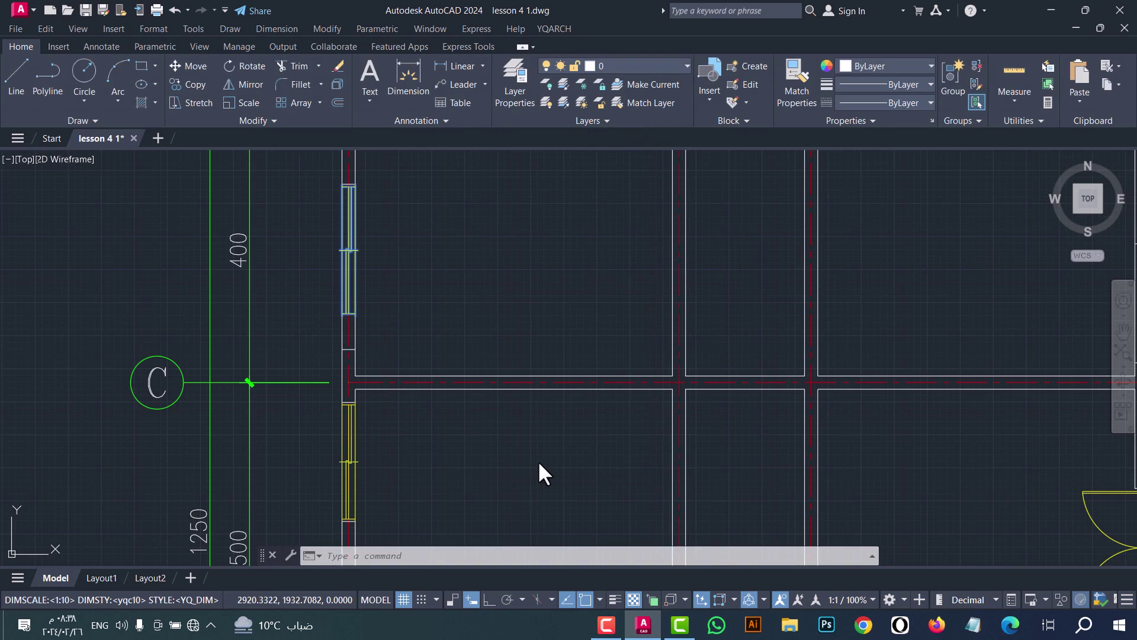
scroll(533, 462, up, 2)
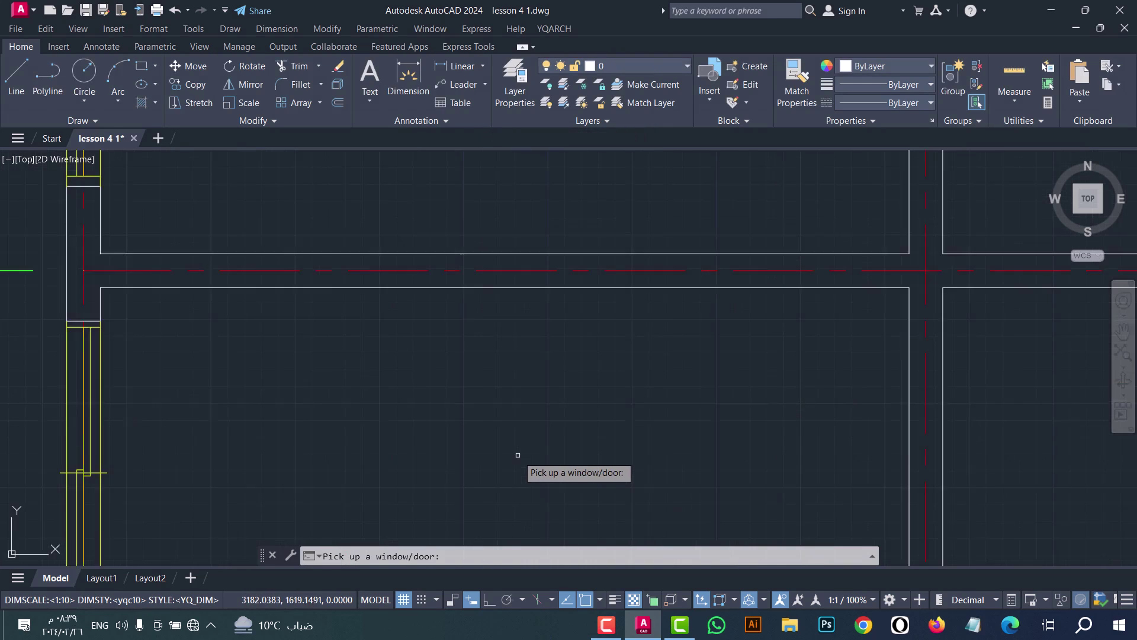
scroll(497, 457, down, 6)
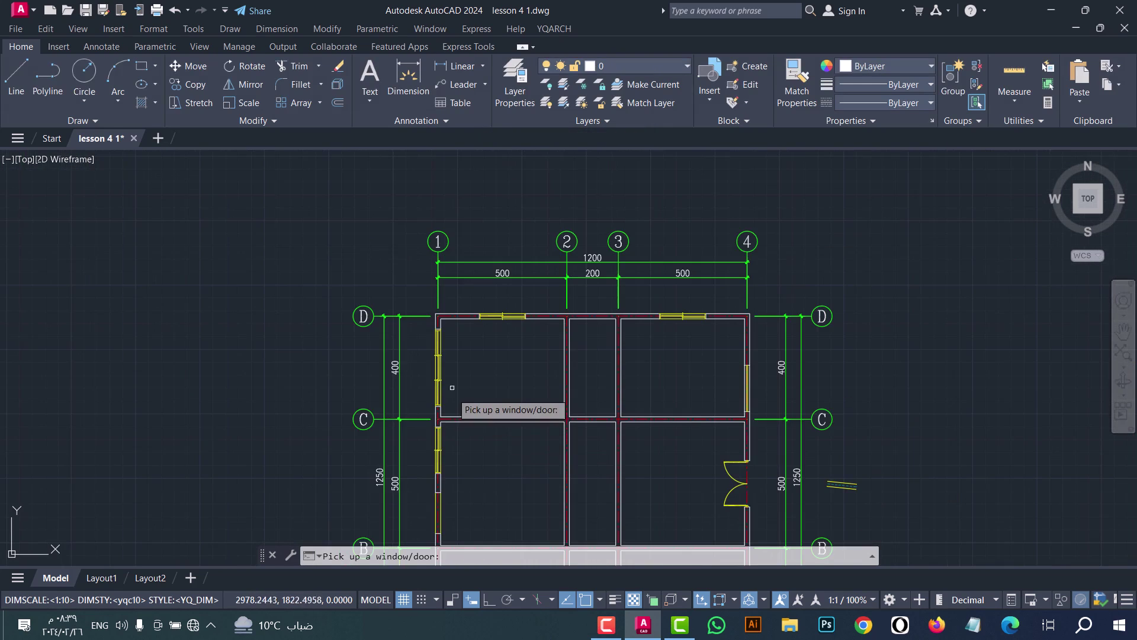
scroll(450, 386, up, 4)
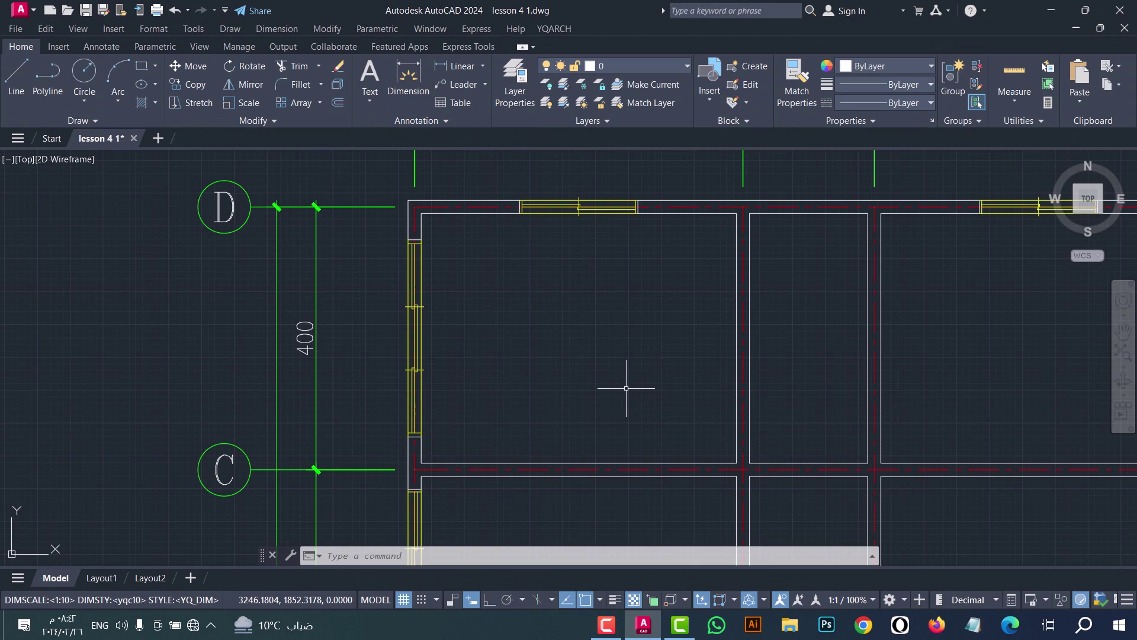
Slide the top-wall window 120 units left along its wall with VX and Ortho on
text(VX)
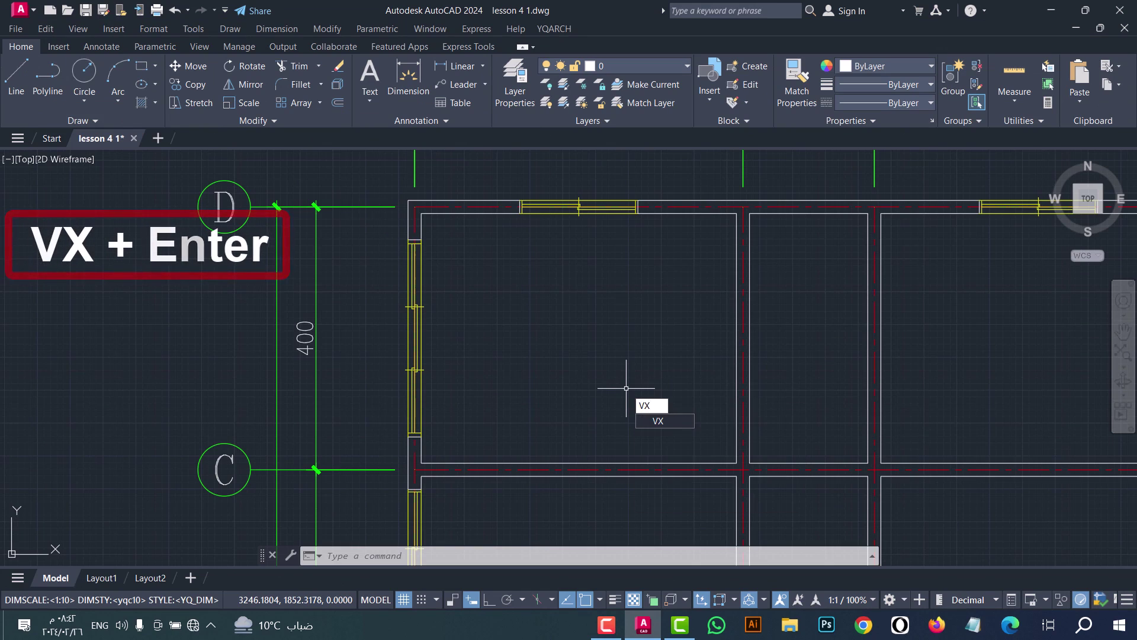
key(Return)
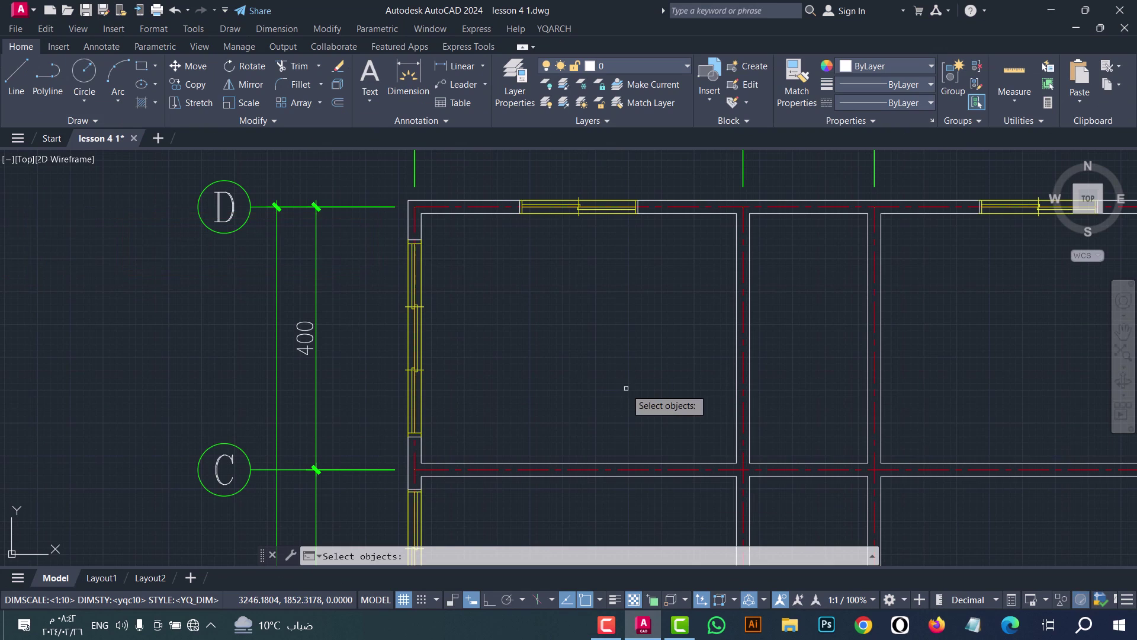
click(573, 210)
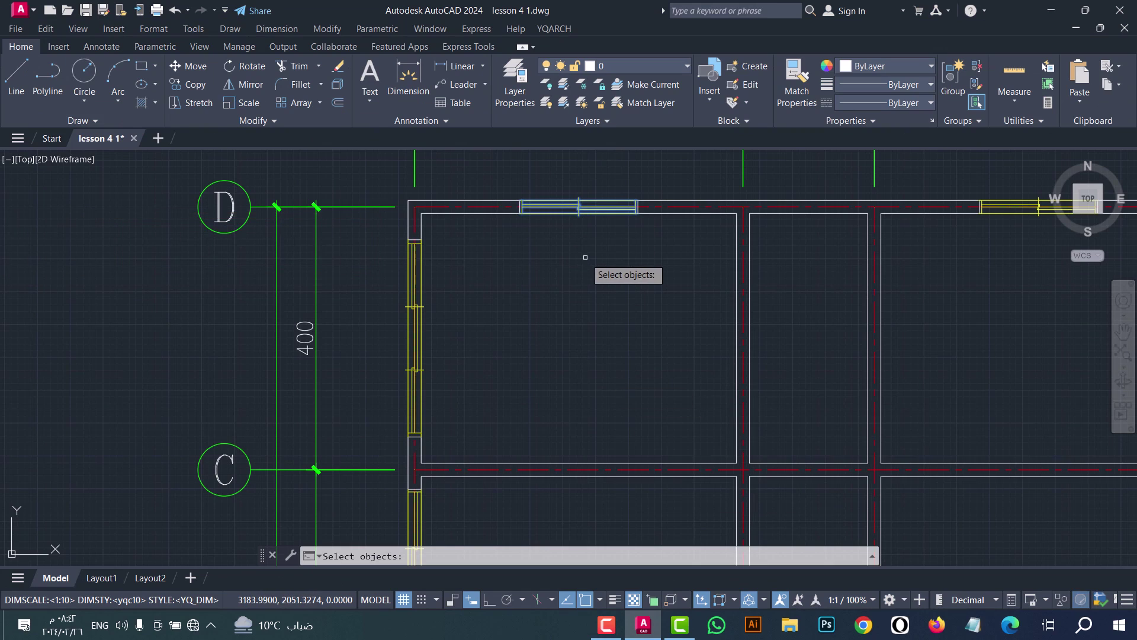
key(Return)
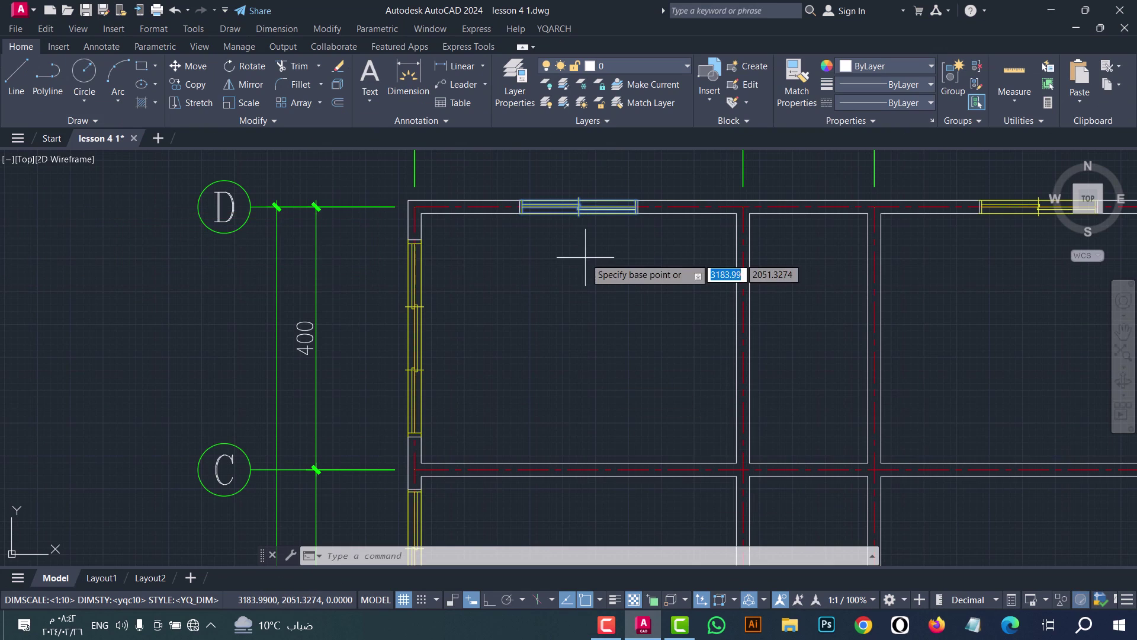
click(643, 243)
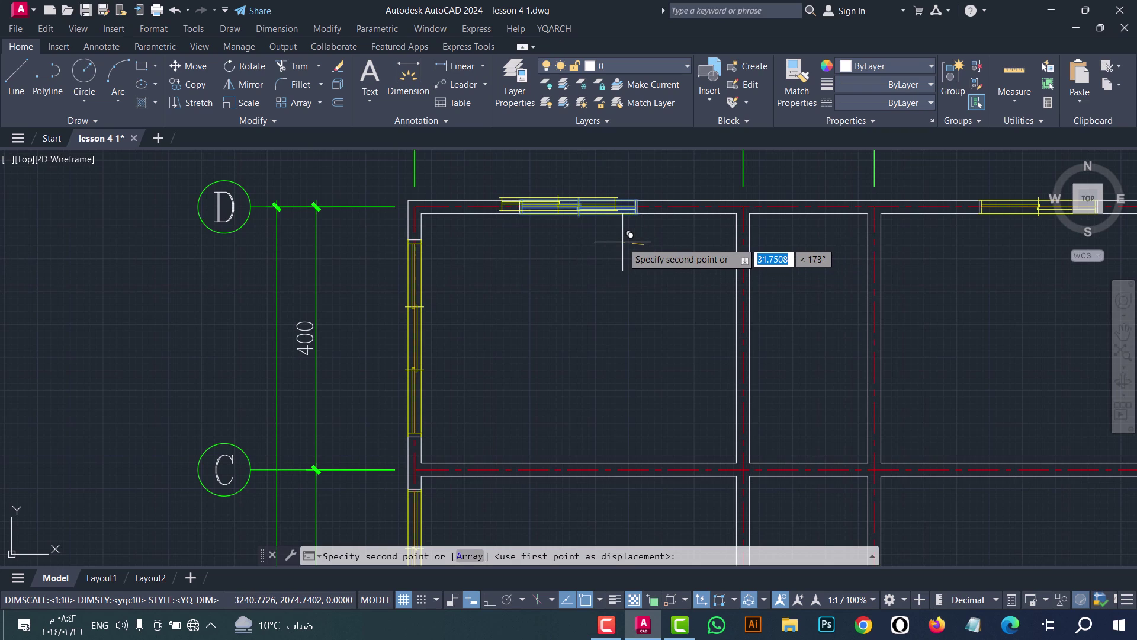
key(F8)
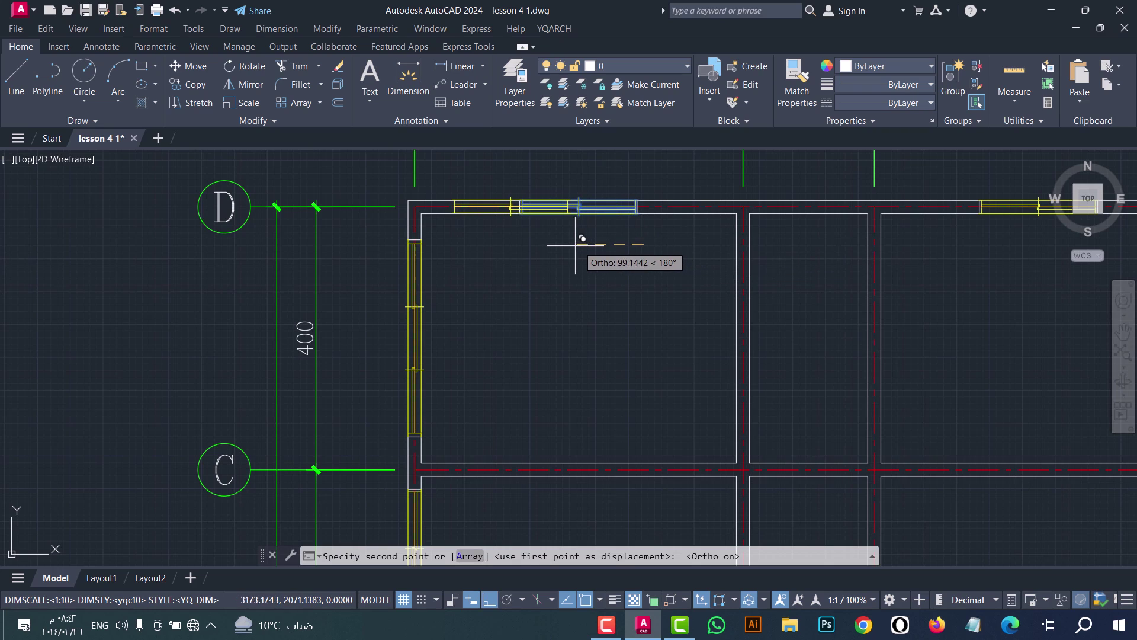
text(120)
key(Return)
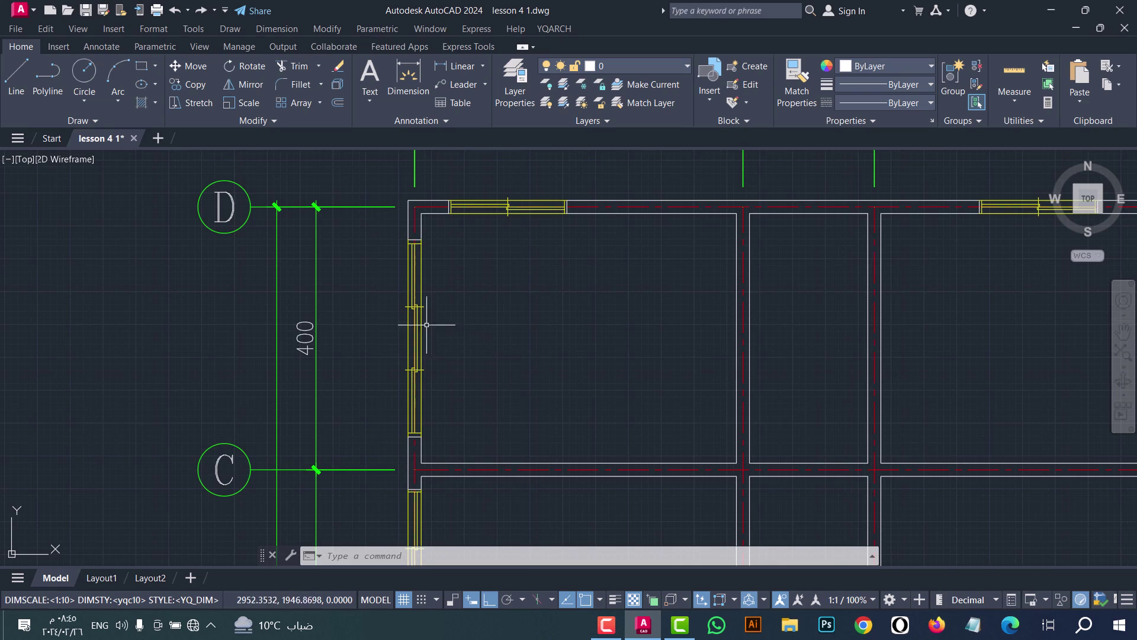
Erase the long left-wall window between grids D and C with EW
text(EW)
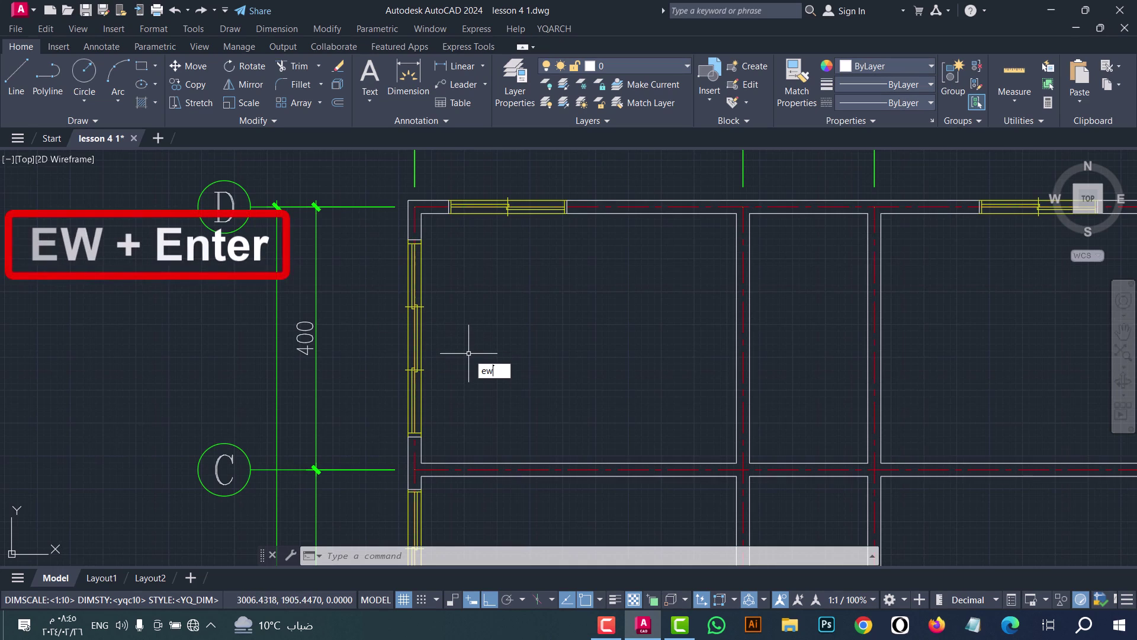
key(Return)
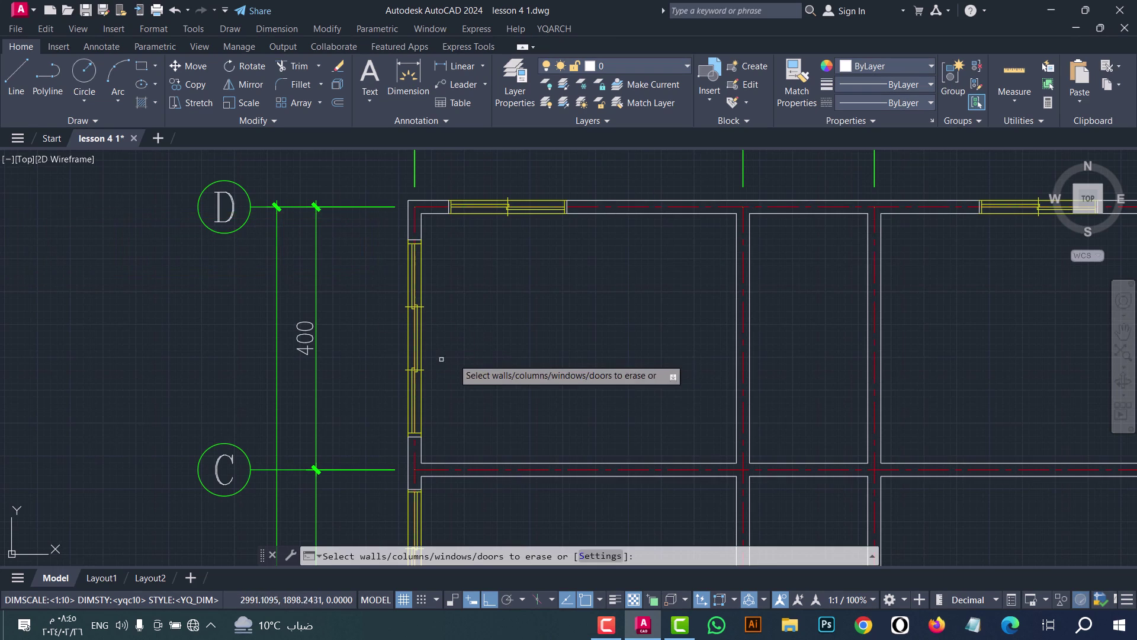
click(417, 325)
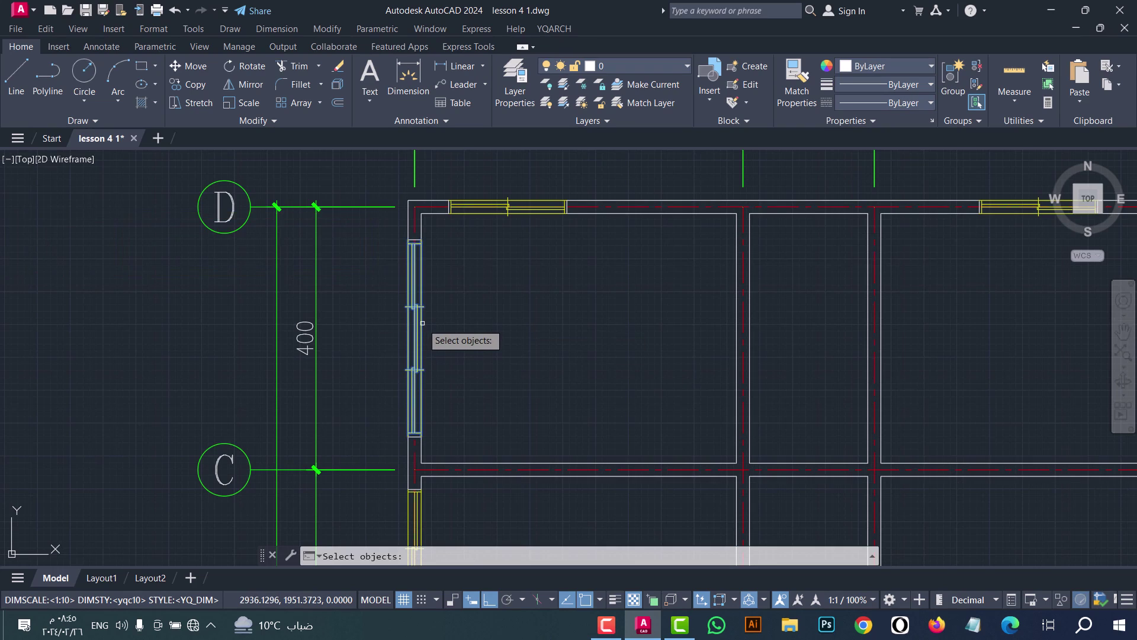
key(Return)
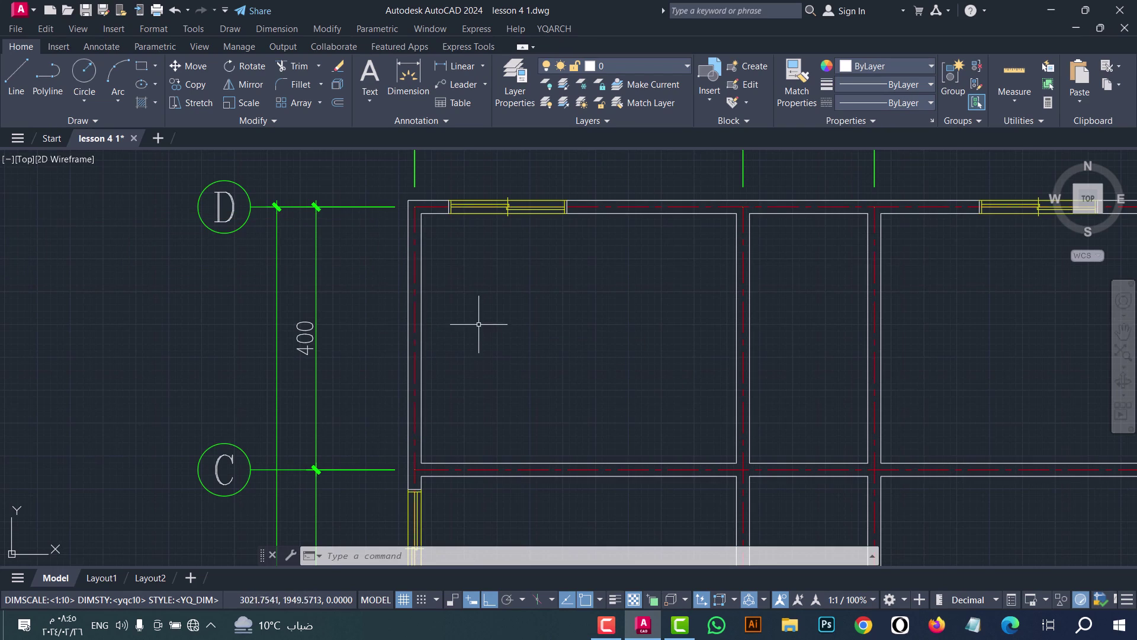
scroll(474, 322, down, 2)
scroll(421, 502, up, 2)
scroll(421, 502, up, 2)
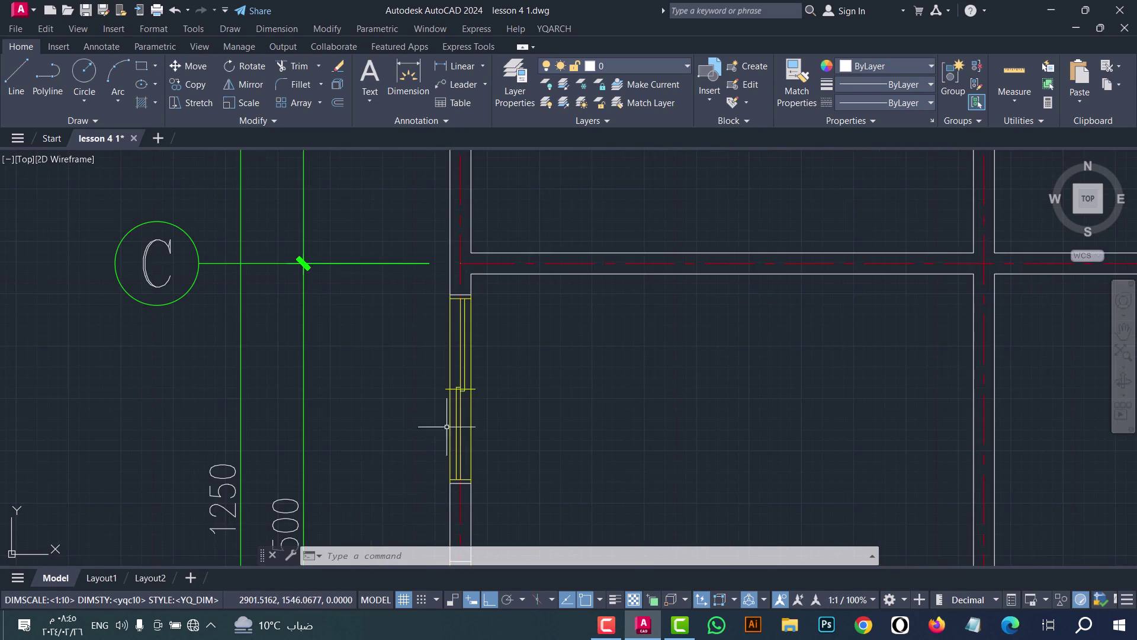
scroll(441, 409, down, 2)
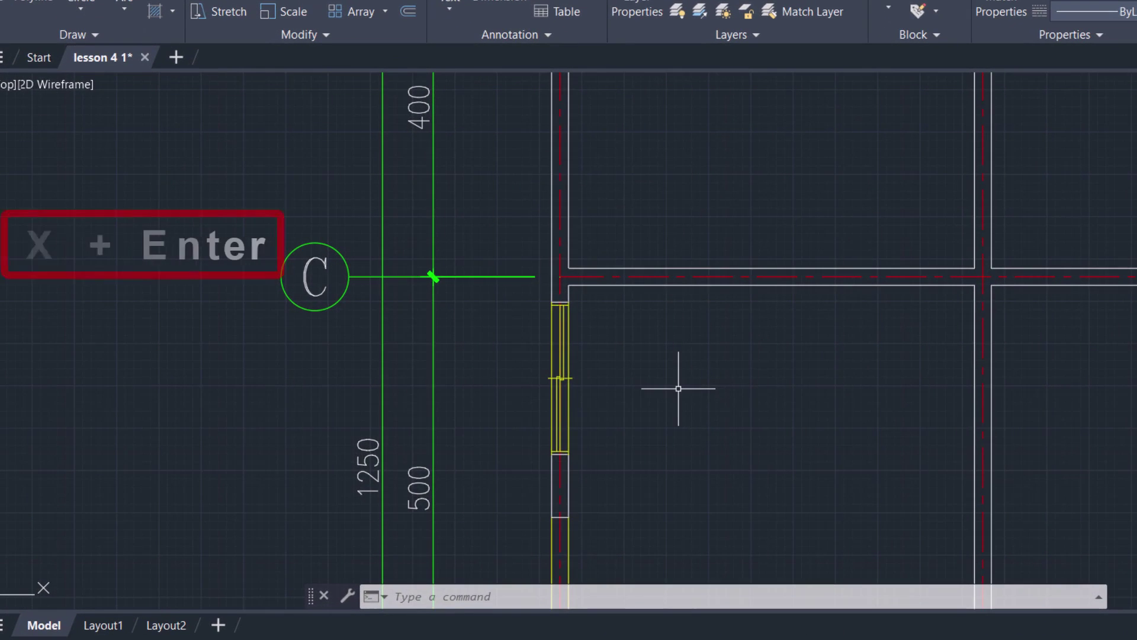
Copy the left-wall window below grid C up into the wall between grids C and D with RRX
text(rrx)
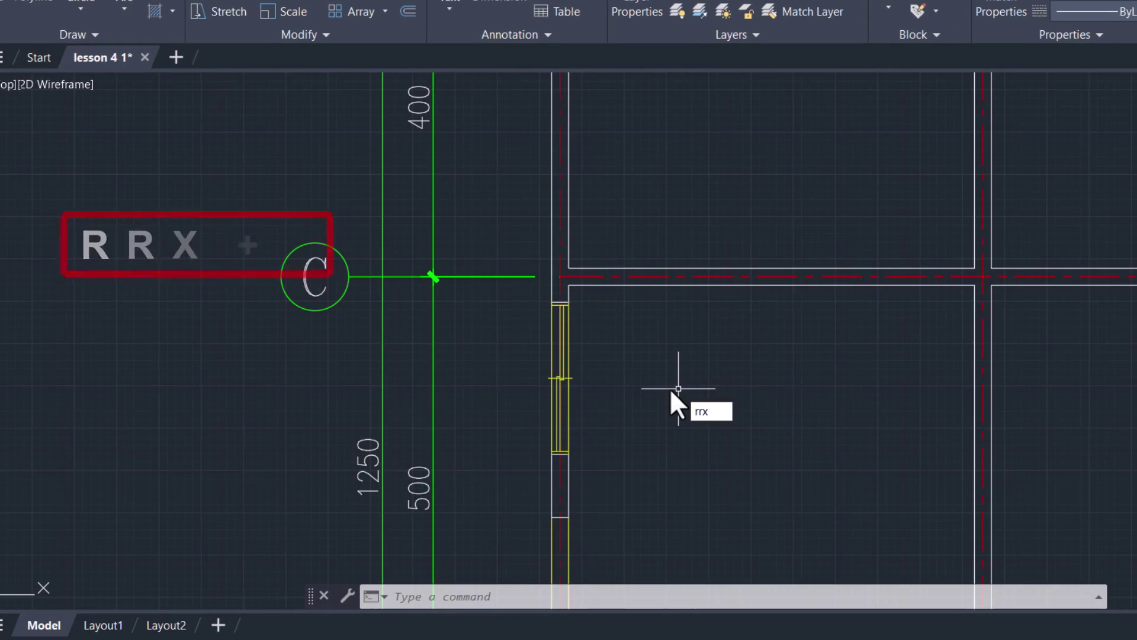
key(Return)
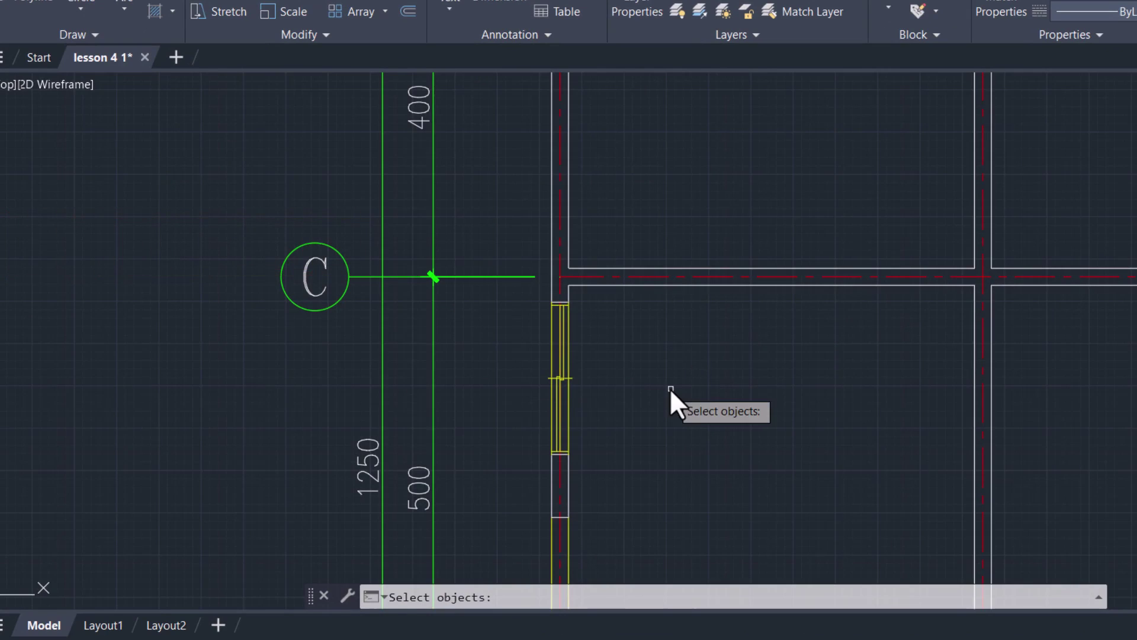
click(567, 366)
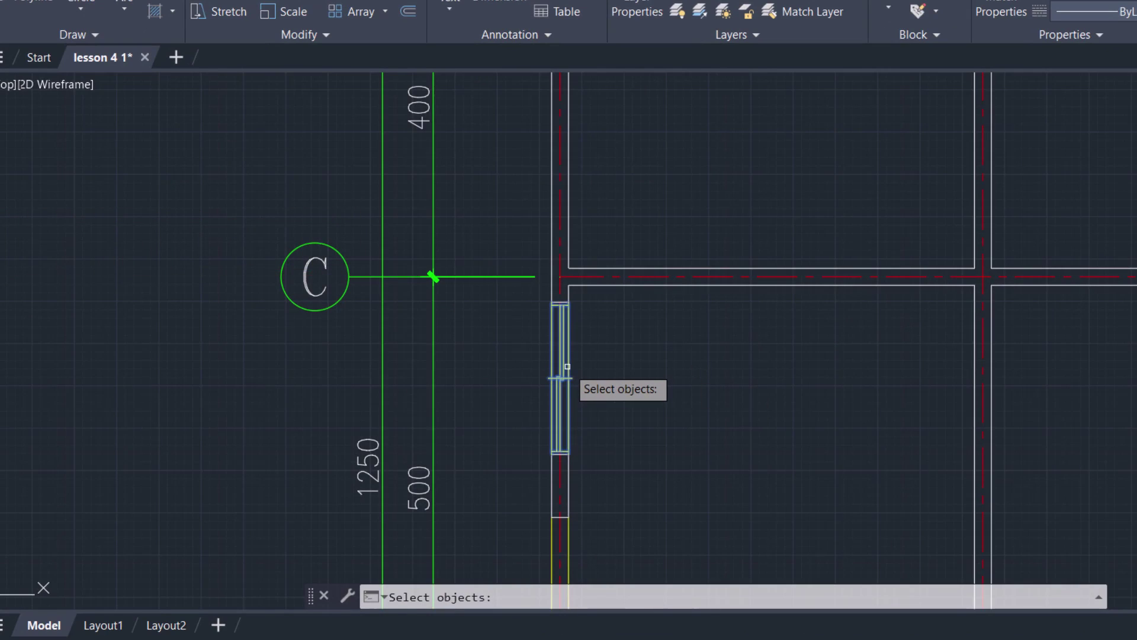
key(Return)
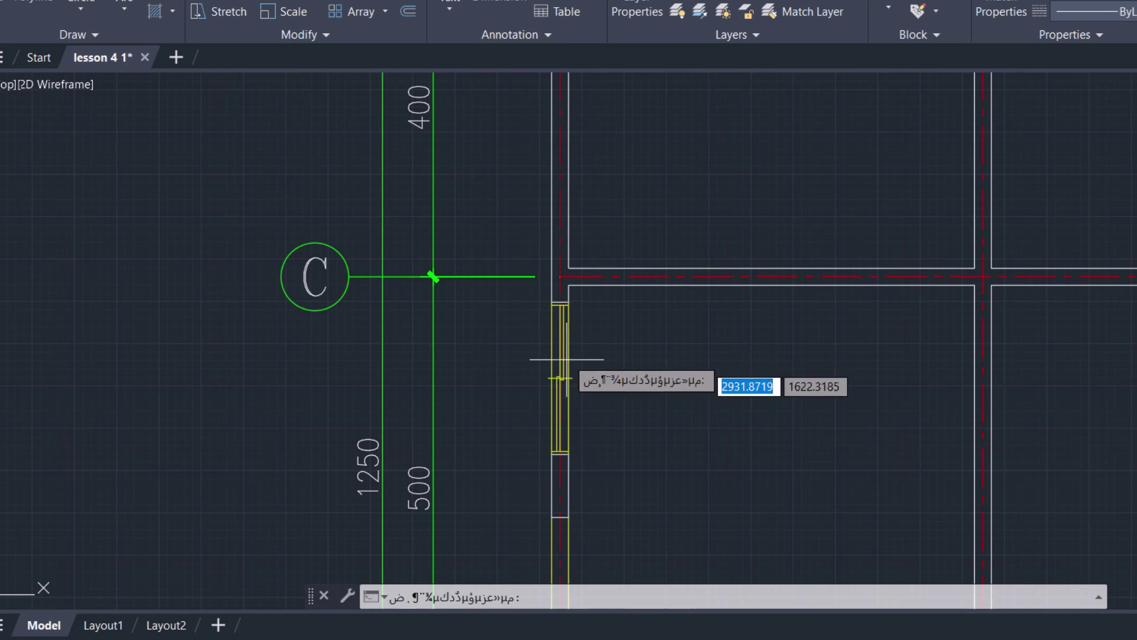
click(559, 276)
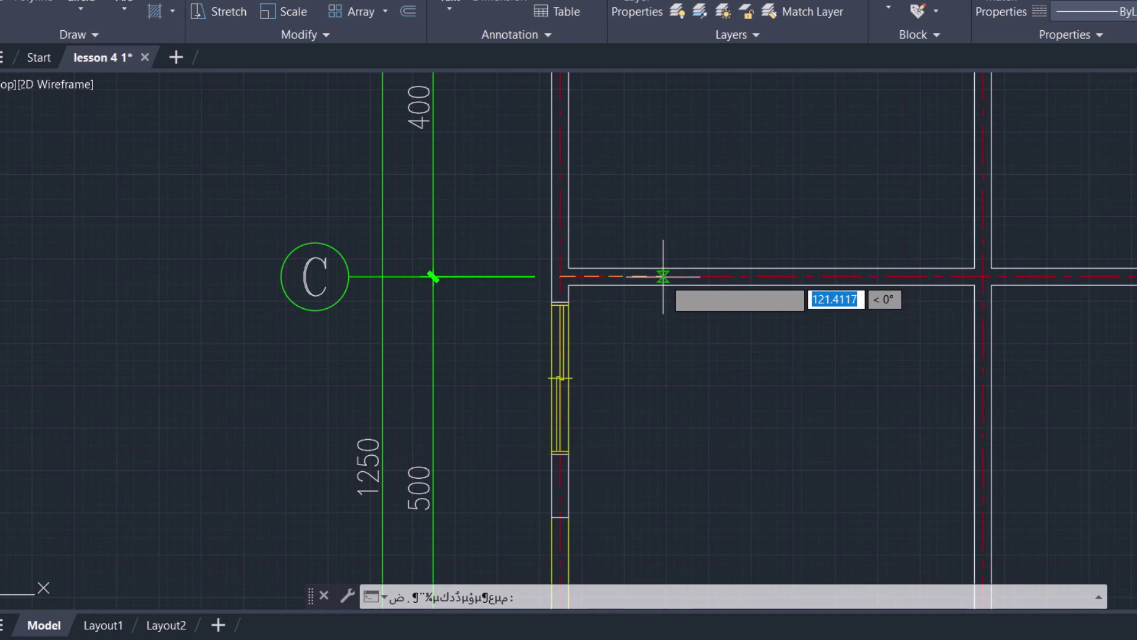
key(Return)
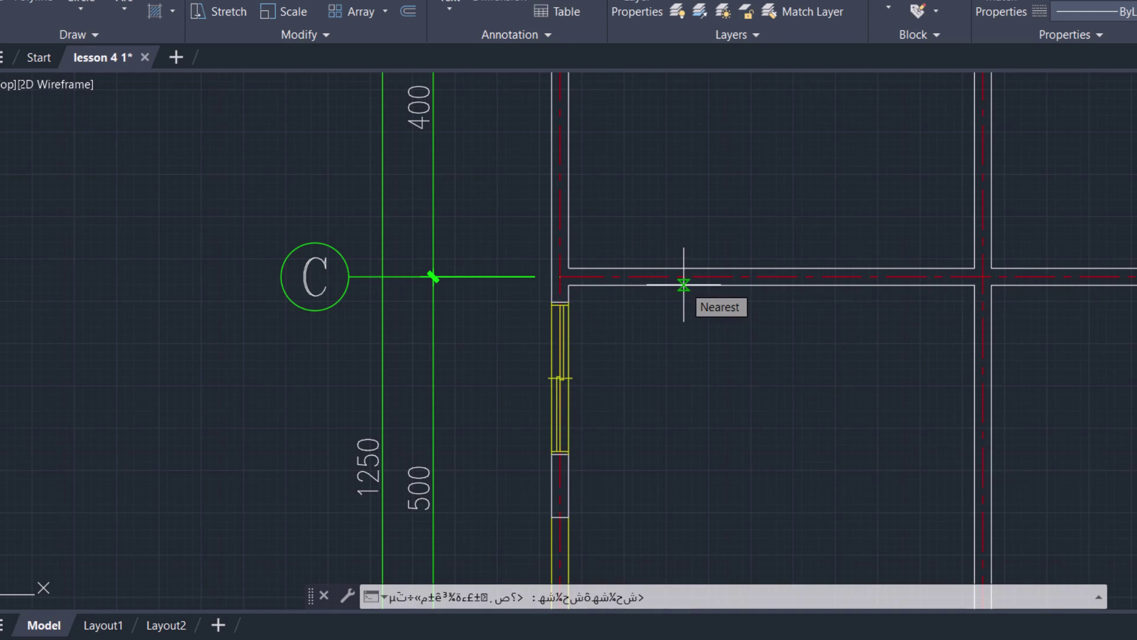
click(683, 284)
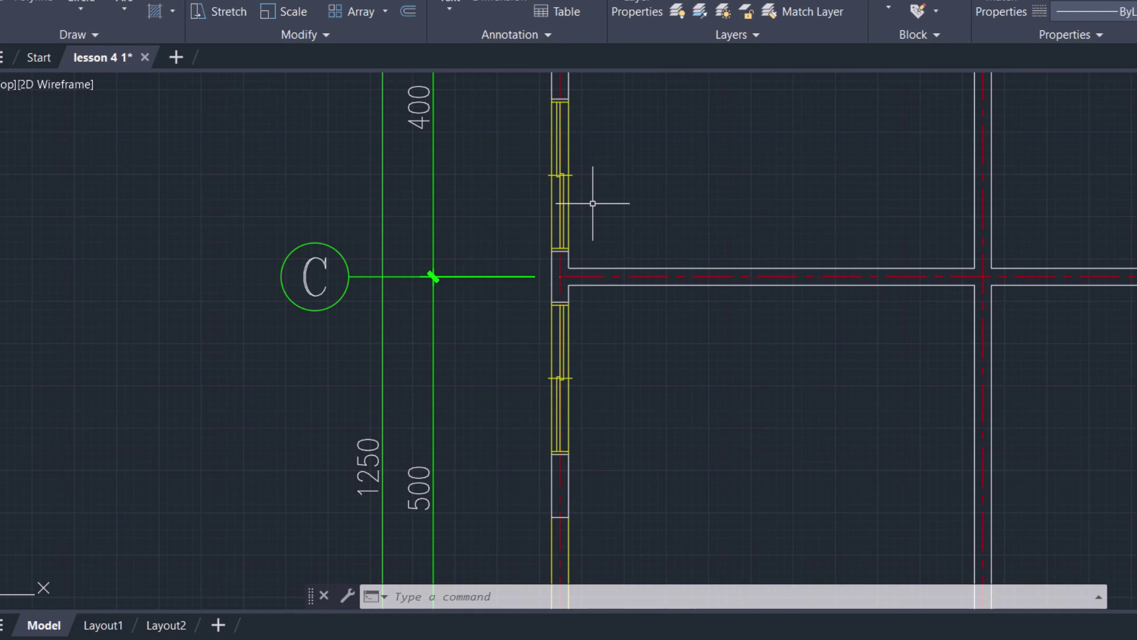
key(Return)
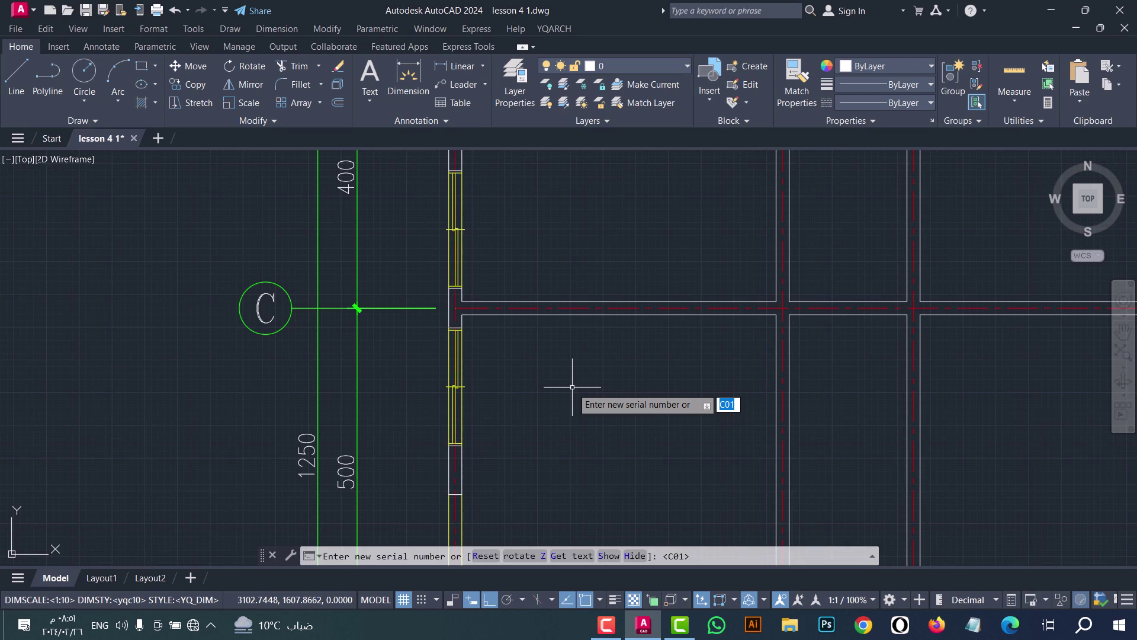
Start the WBH window-numbering command with serial number w1
key(Escape)
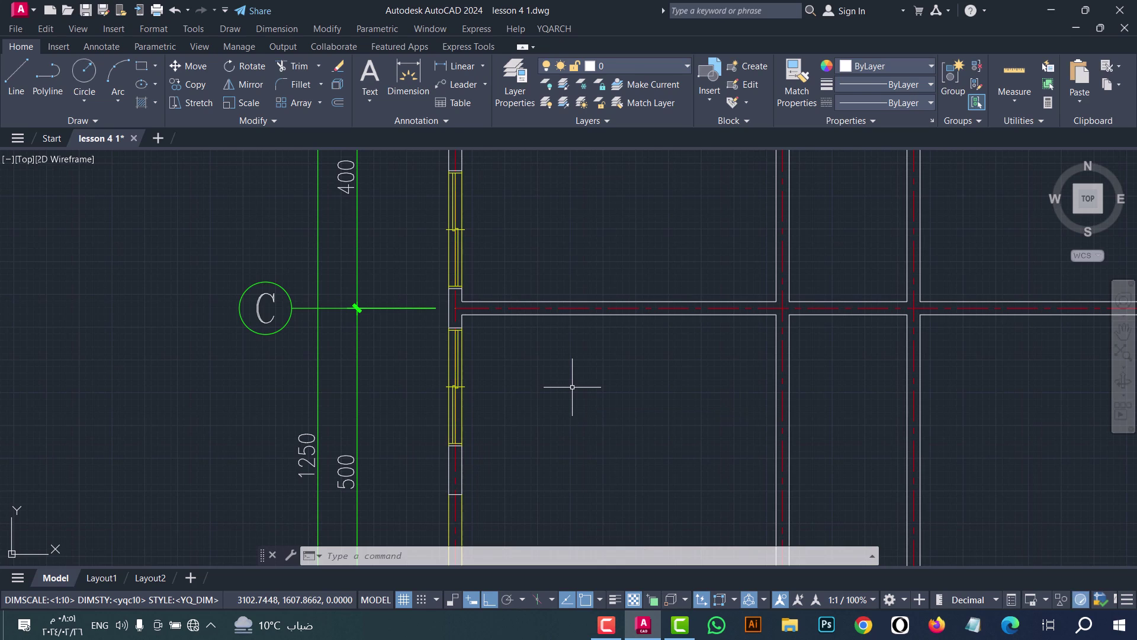
text(wbh)
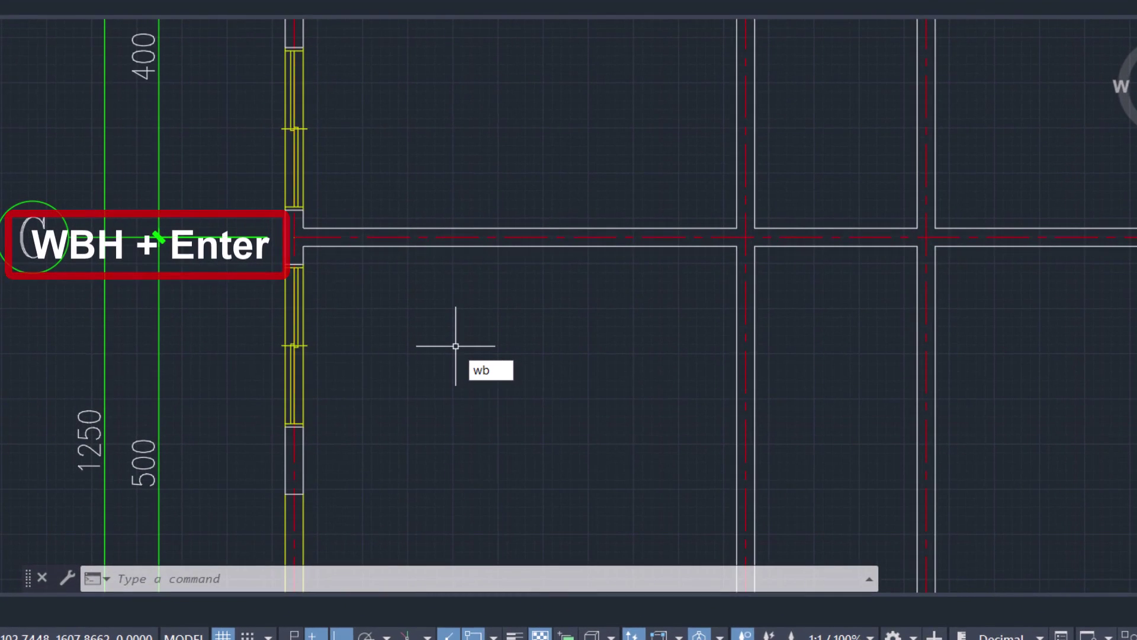
key(Return)
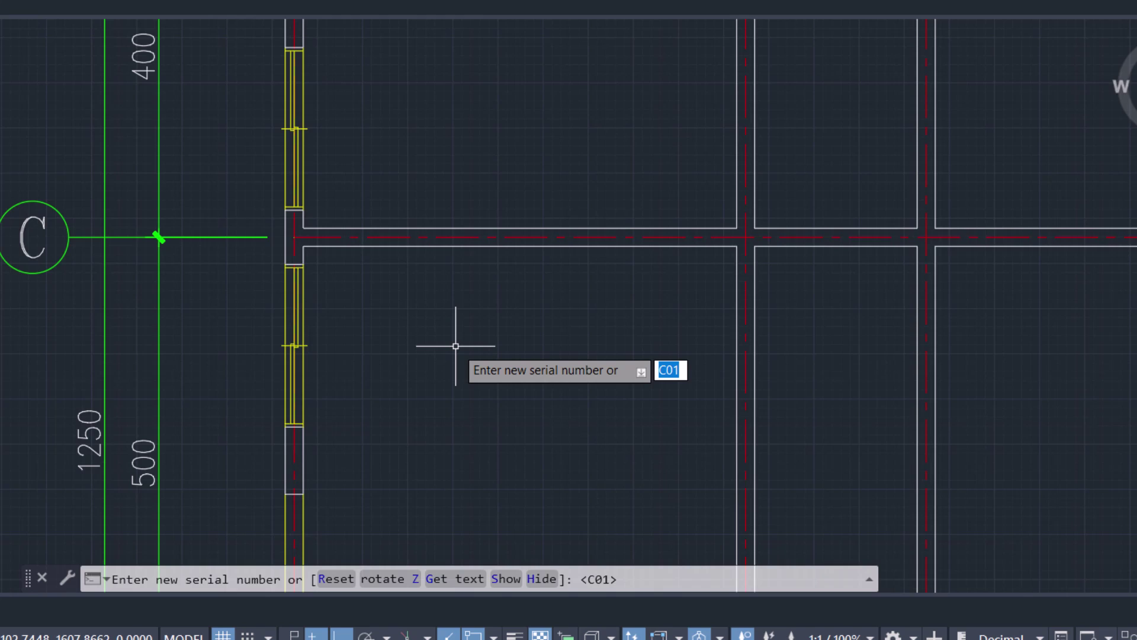
text(w1)
key(Return)
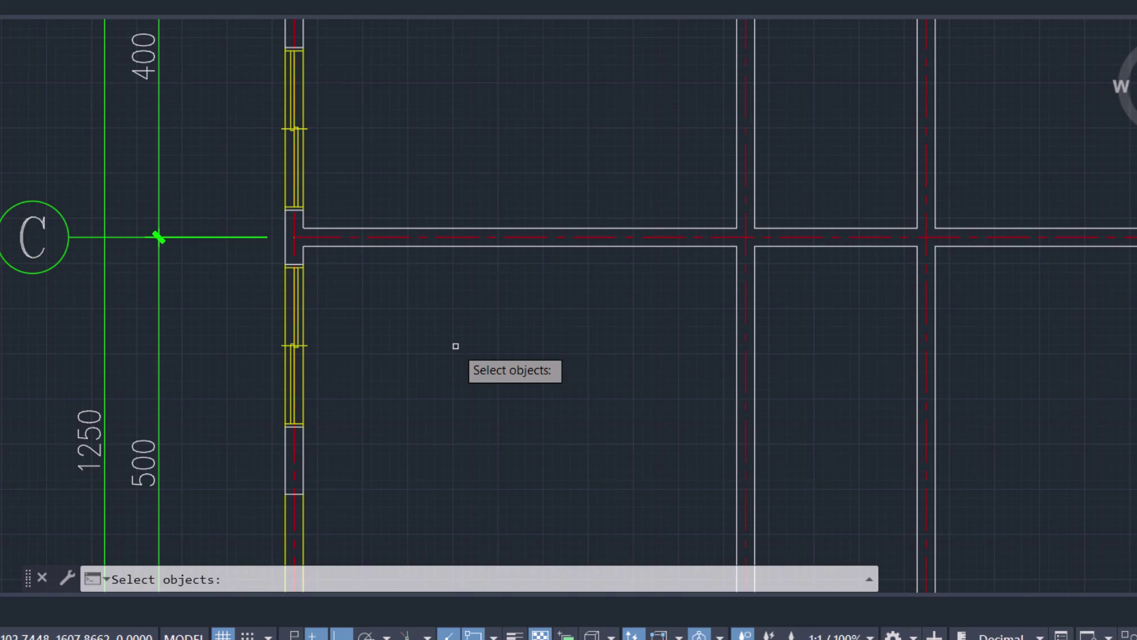
Apply the w1 label to both left-wall windows and the top-wall window near axis D
click(296, 348)
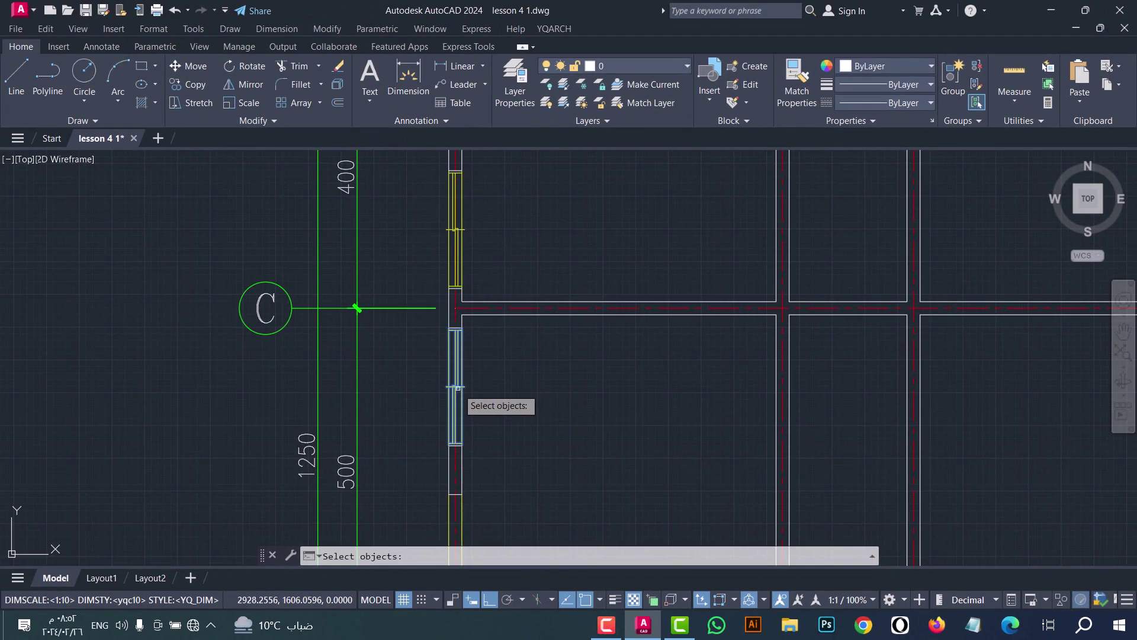
click(456, 244)
scroll(456, 244, down, 2)
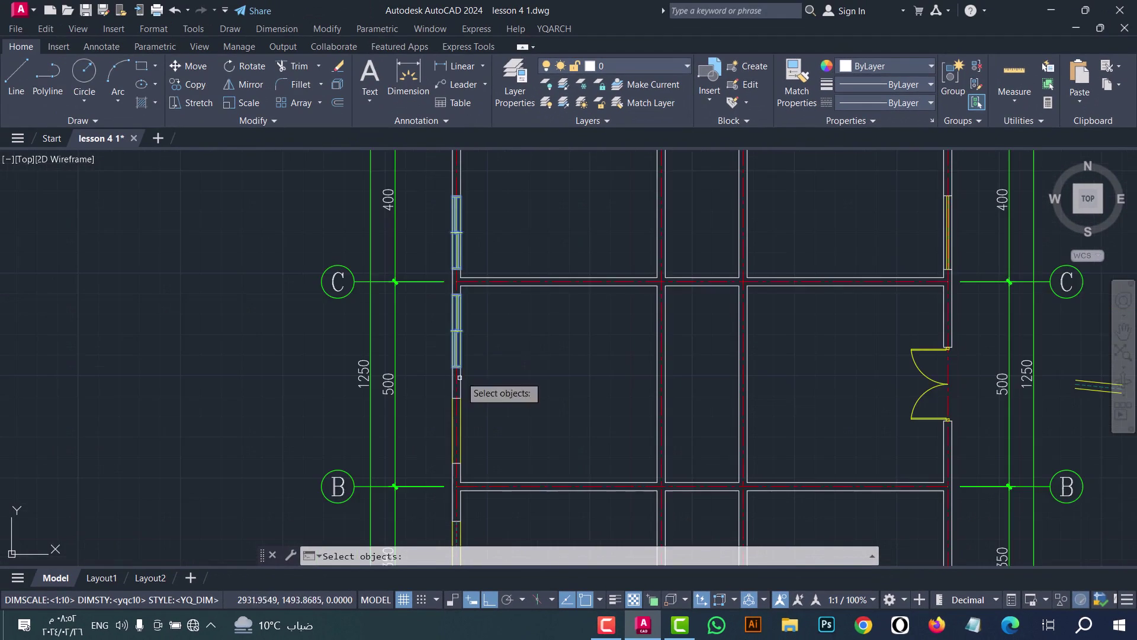
scroll(465, 350, up, 4)
scroll(465, 341, down, 5)
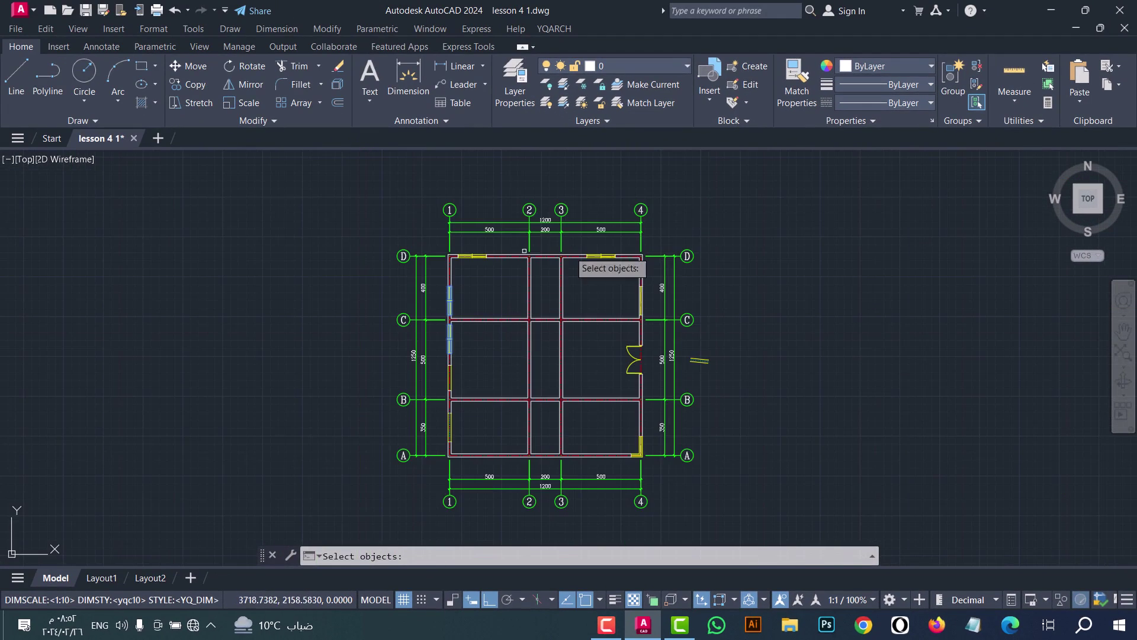
click(468, 256)
scroll(465, 335, up, 2)
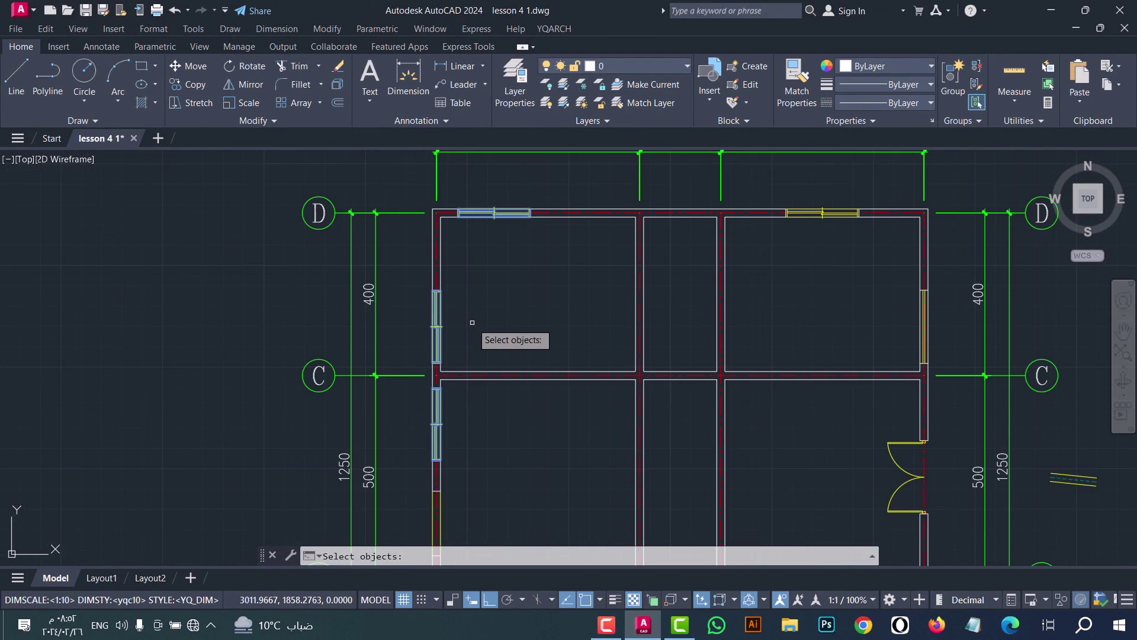
key(Return)
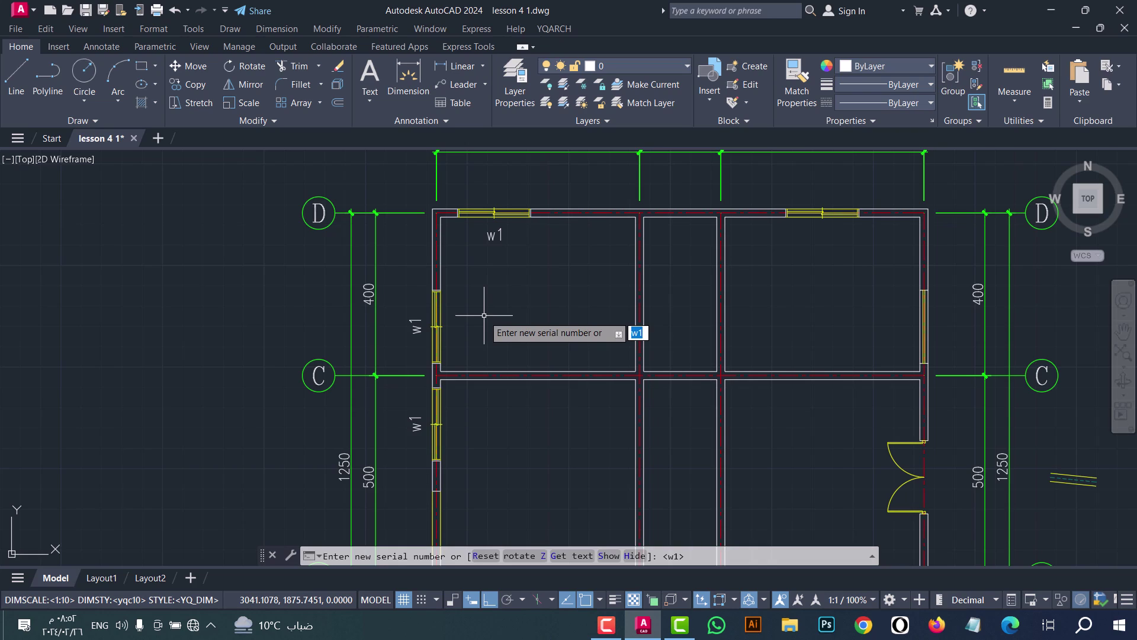
Hide the w1 serial labels on the two left-wall windows and the top-wall window
key(Return)
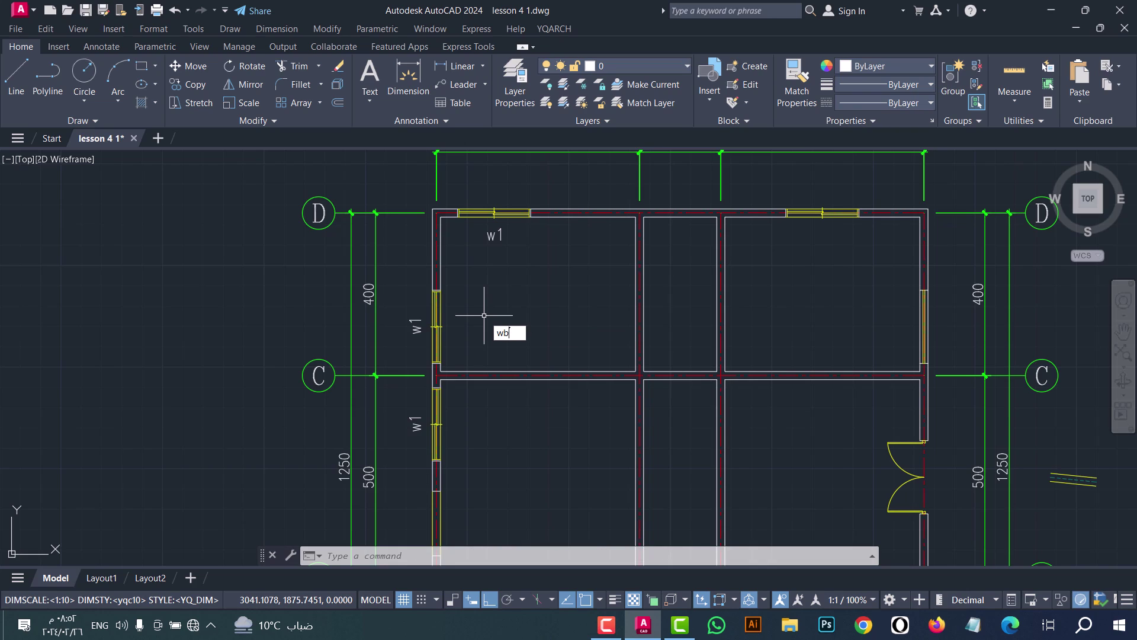
key(Return)
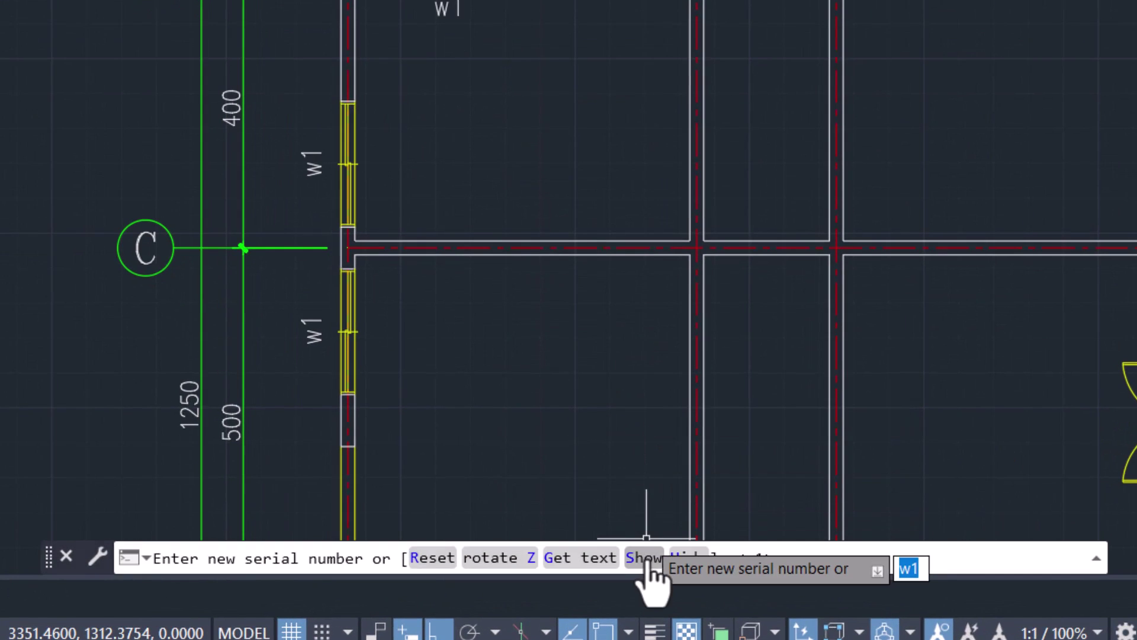
click(687, 559)
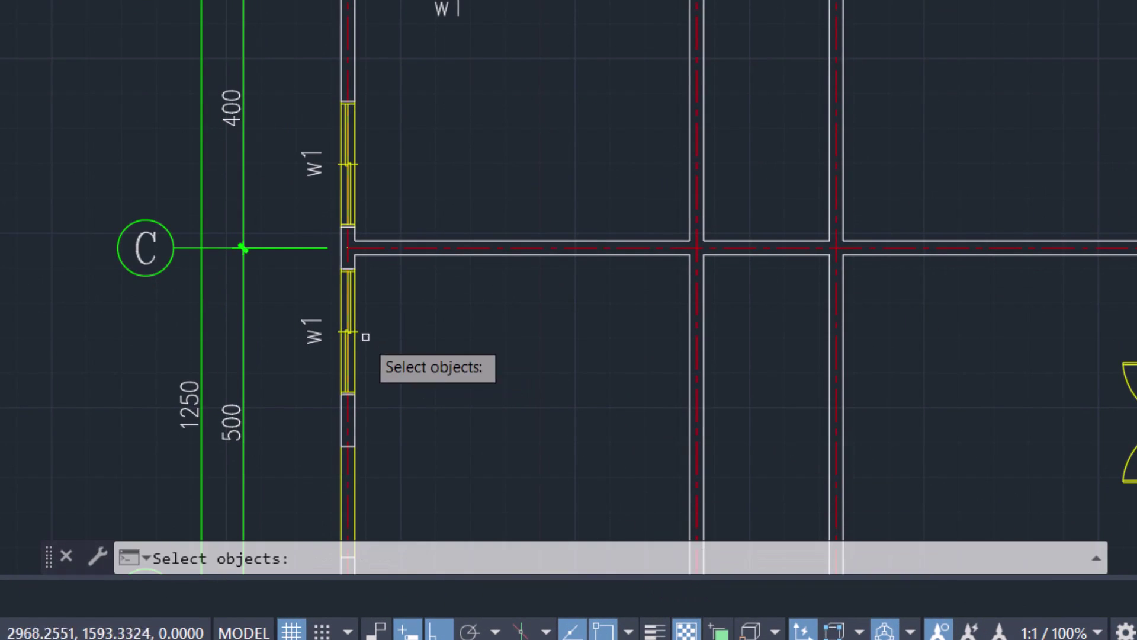
click(352, 329)
click(351, 167)
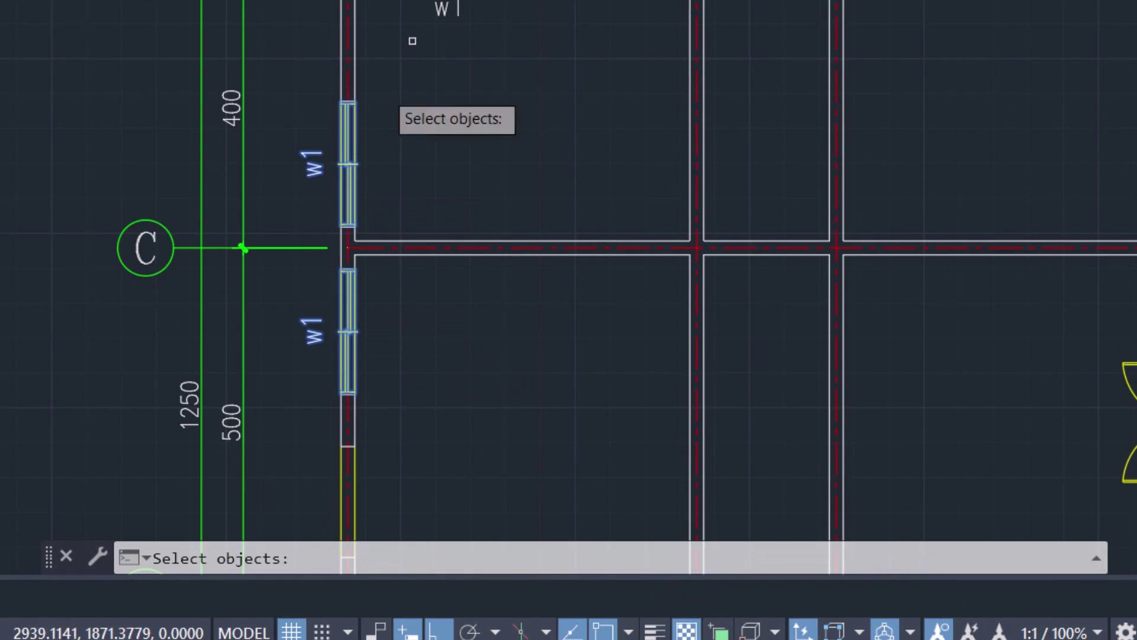
click(477, 106)
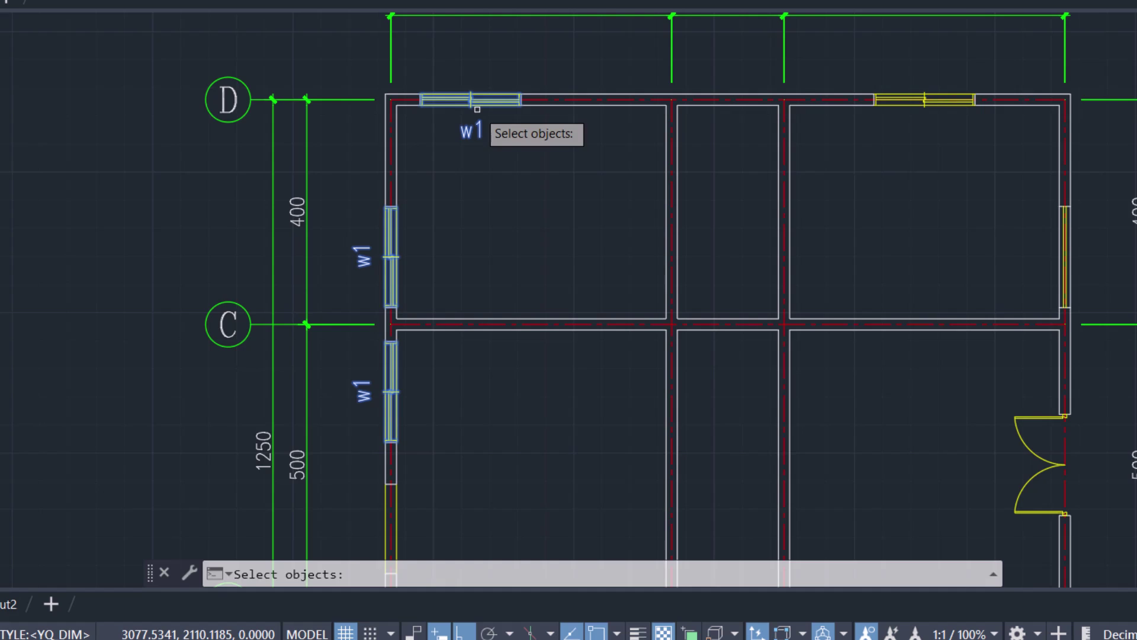
key(Return)
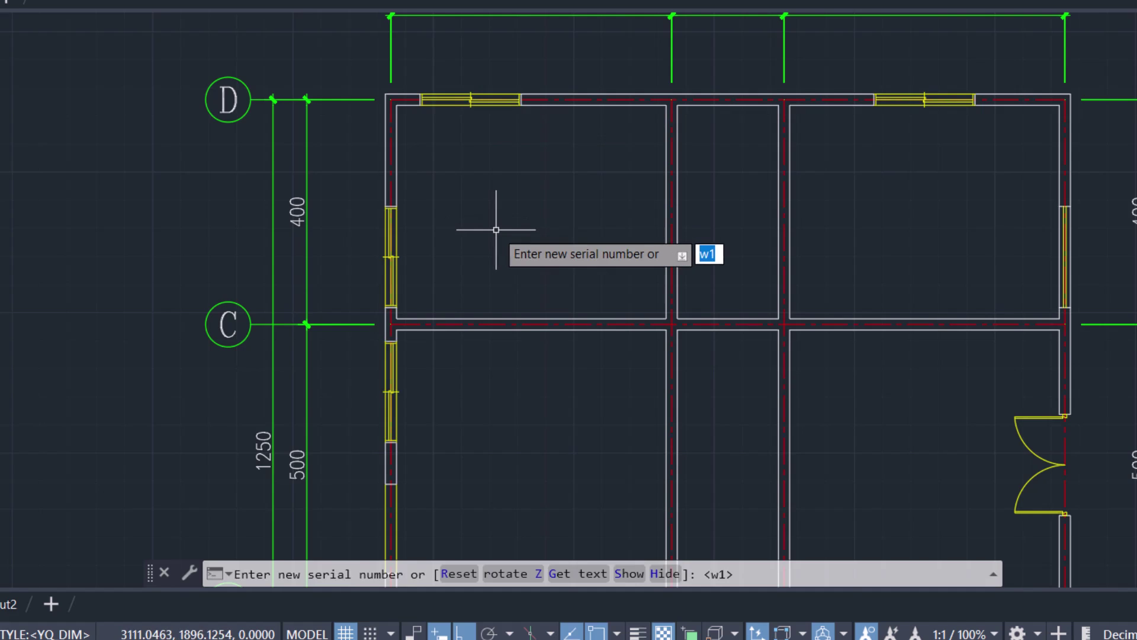
Show the w1 labels on those three windows again
click(629, 573)
click(392, 391)
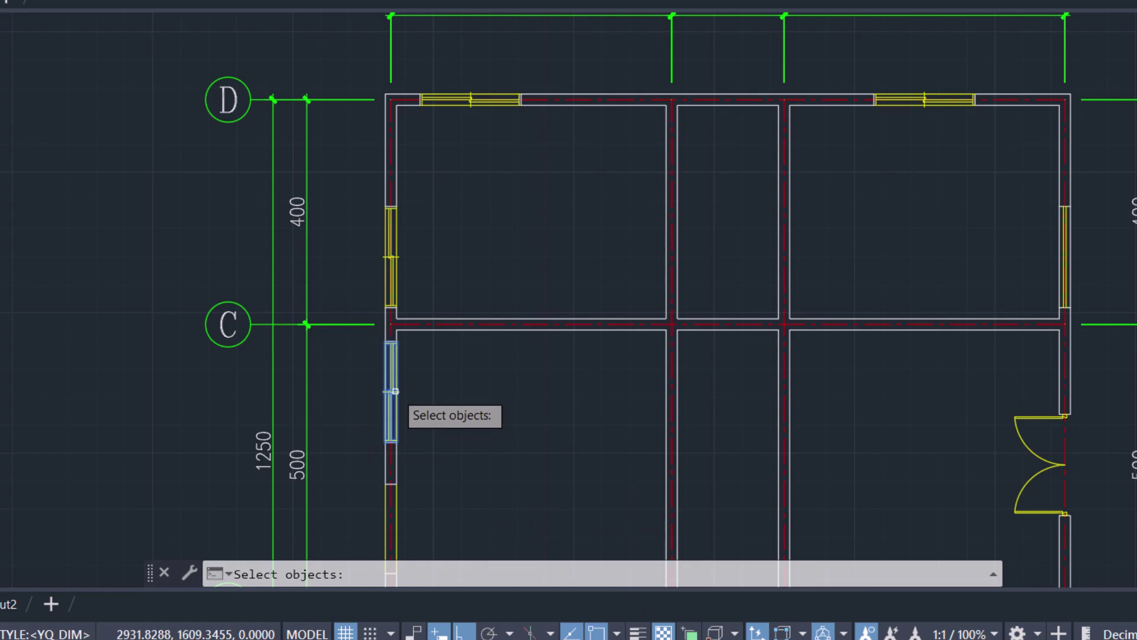
click(396, 253)
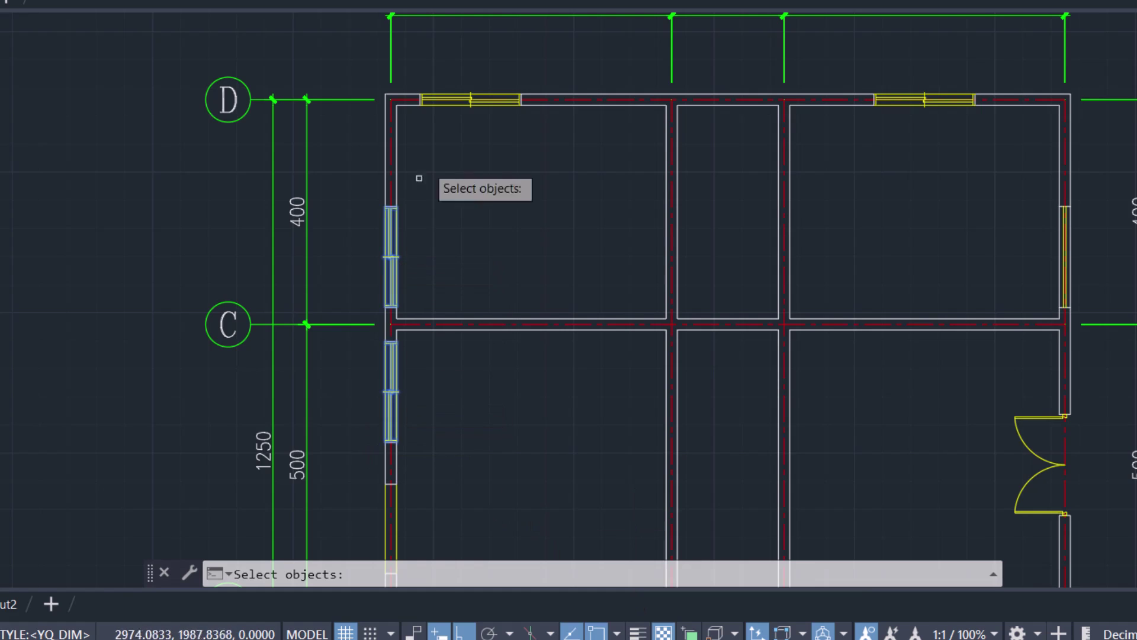
click(475, 95)
key(Return)
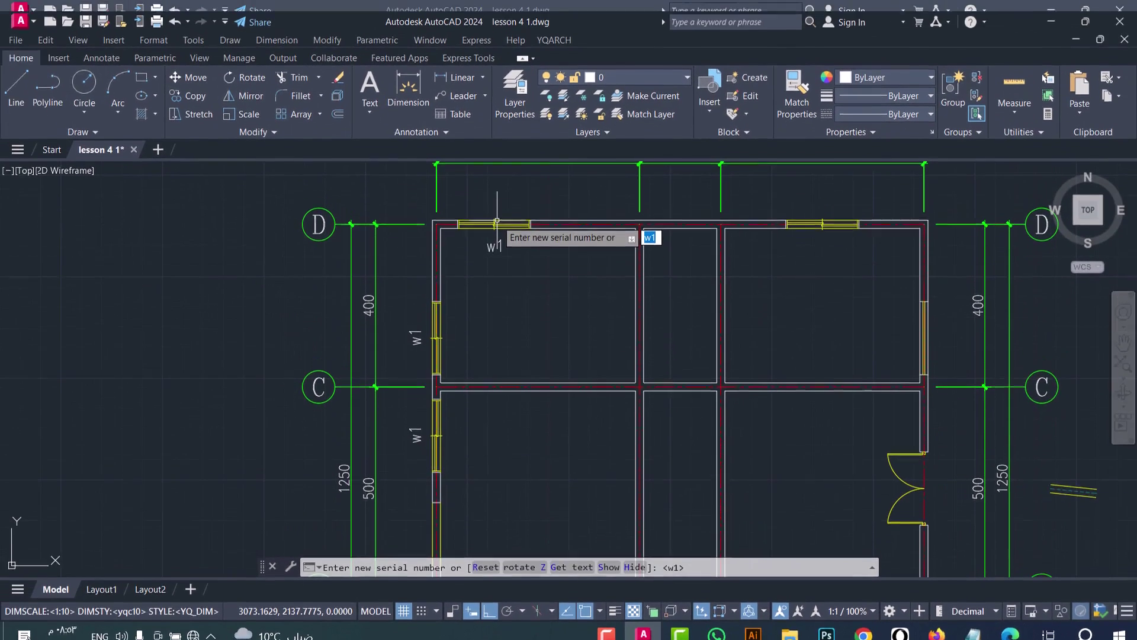